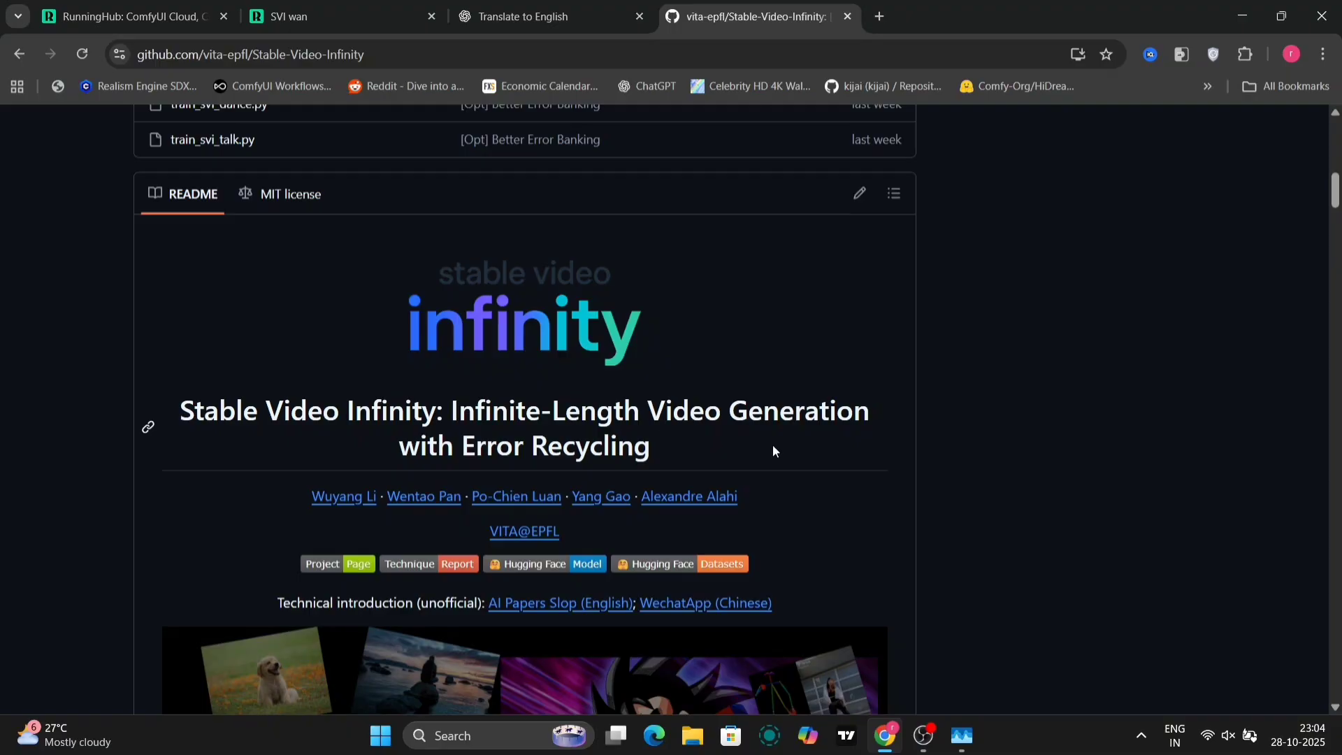
Step: Read the Highlight list and the ComfyUI Users notes in the Stable-Video-Infinity README
scroll(773, 446, "down", 10)
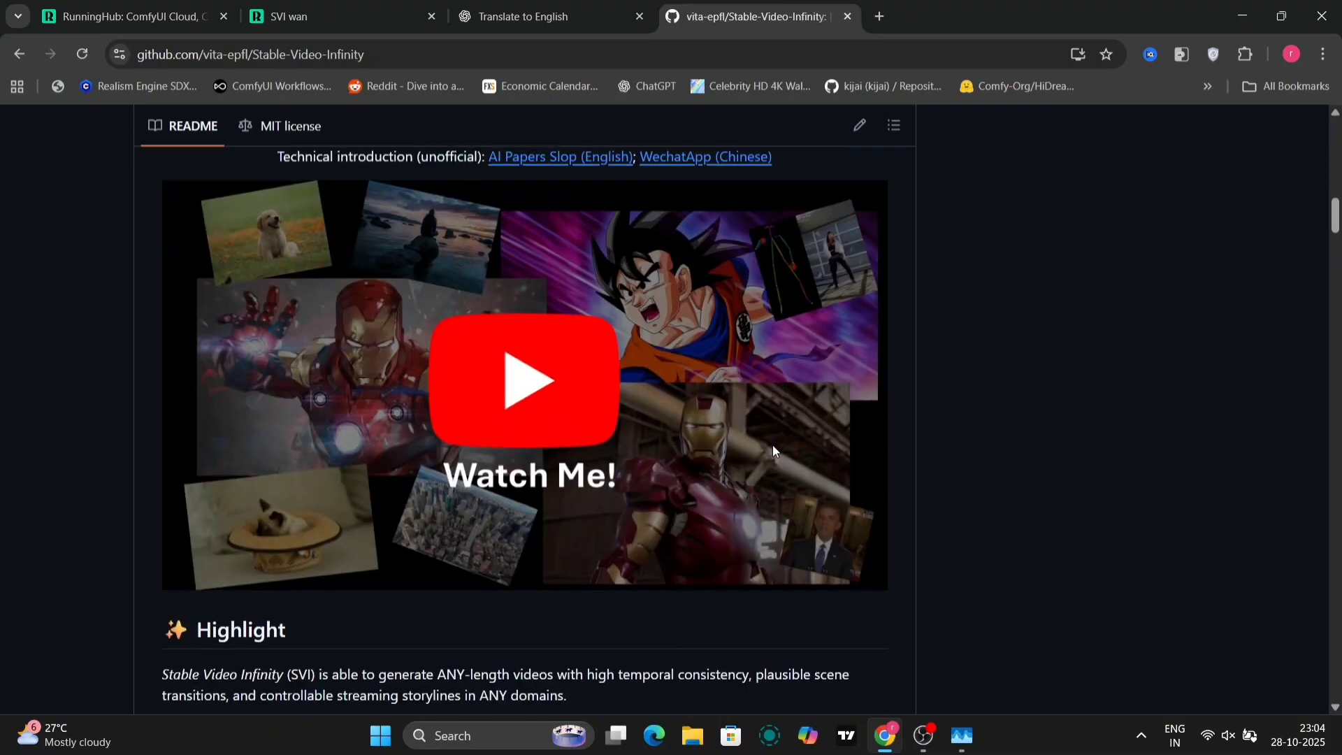
scroll(773, 447, "down", 3)
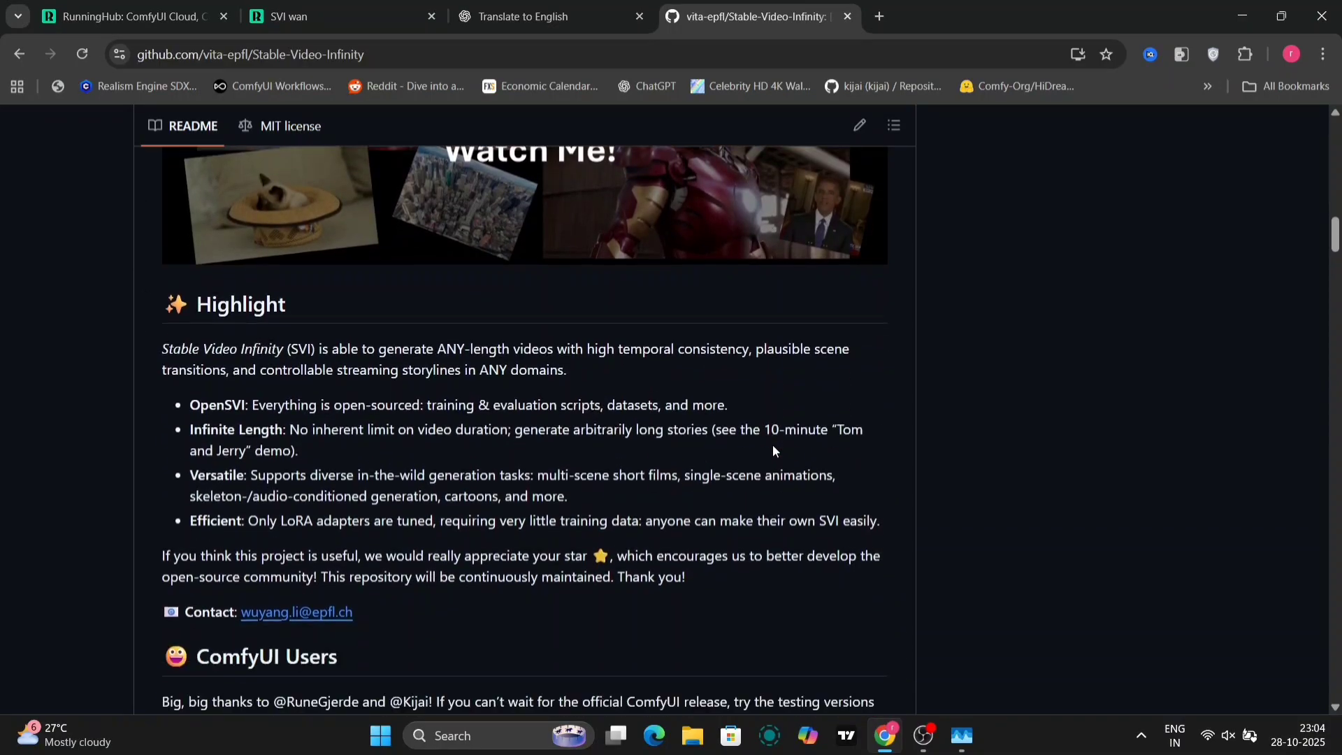
scroll(773, 445, "down", 1)
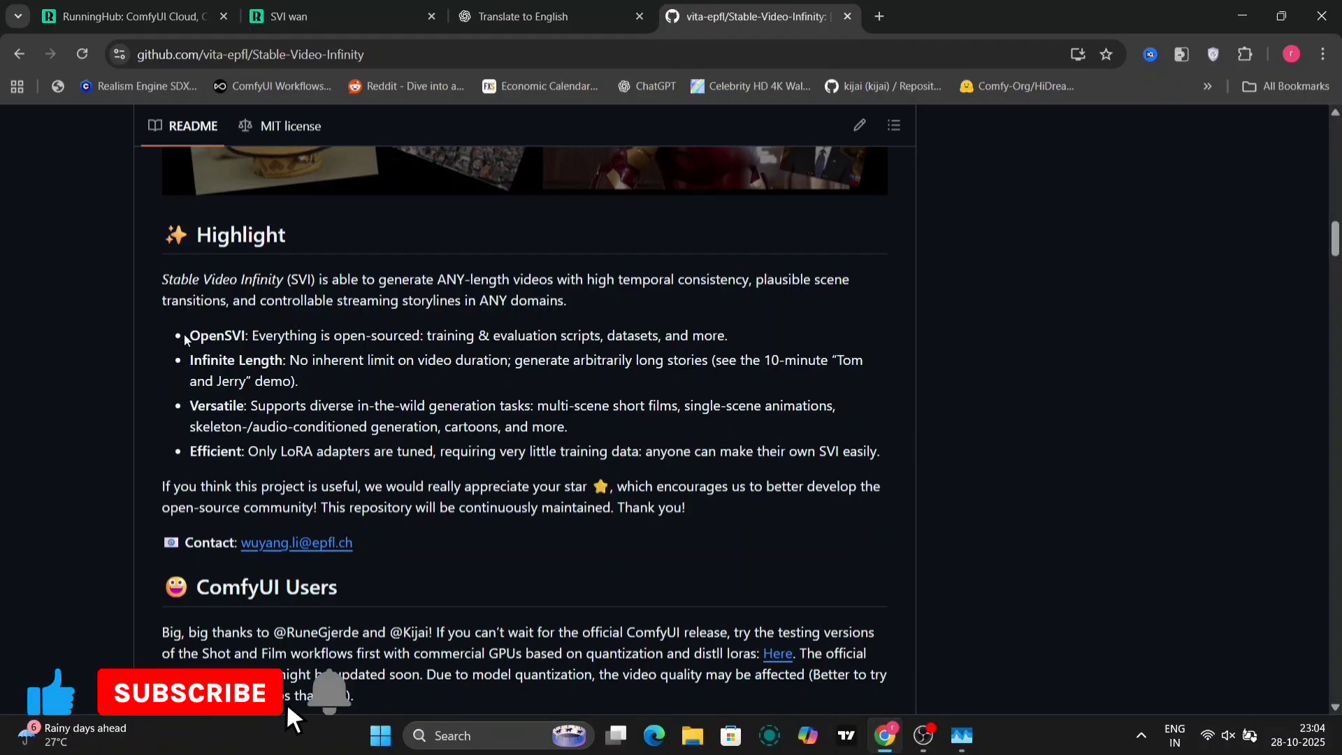
left_click_drag(186, 339, 908, 459)
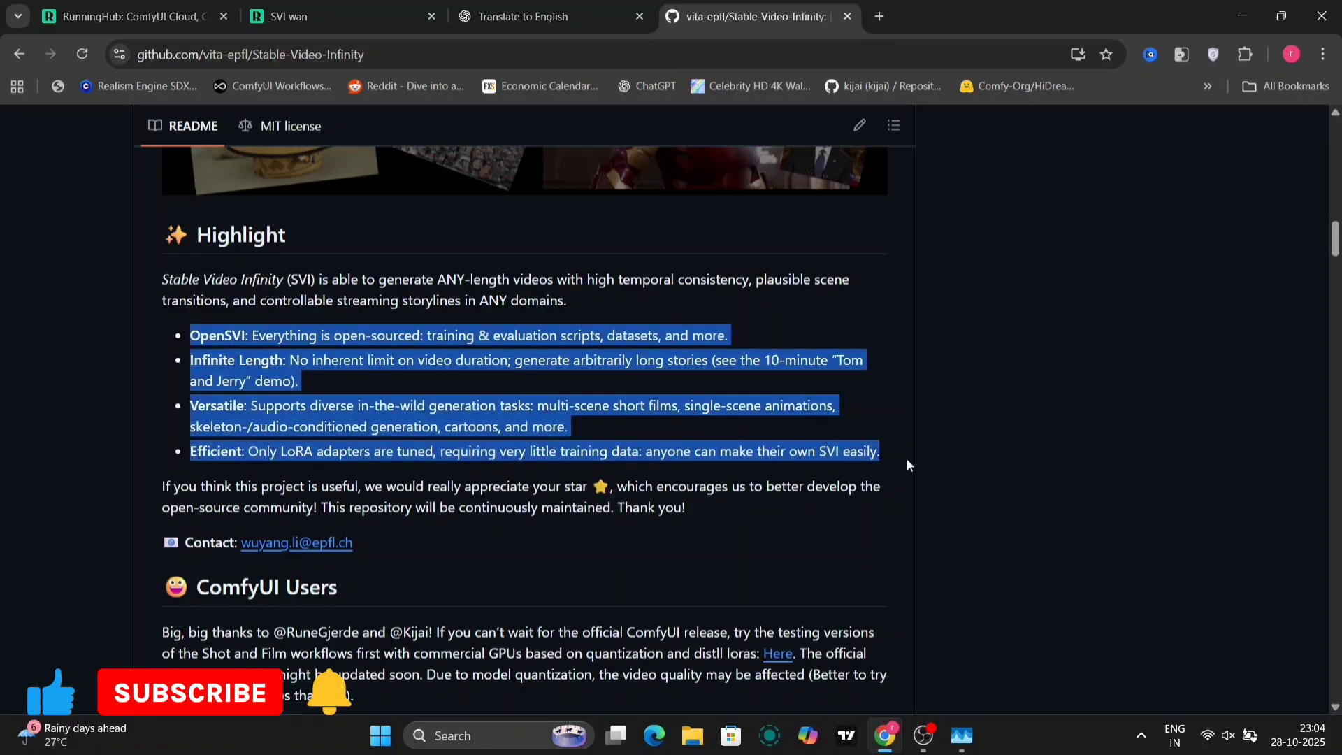
left_click(653, 534)
scroll(655, 540, "down", 3)
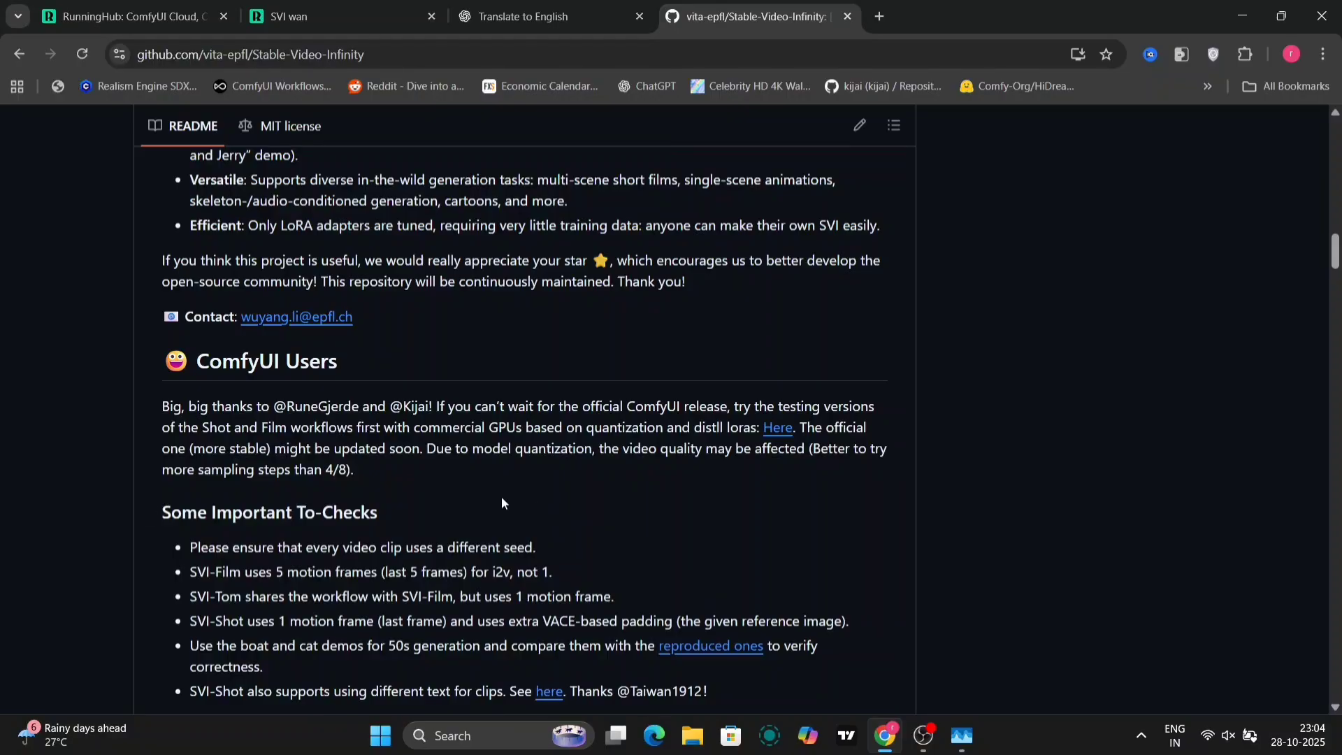
scroll(501, 497, "down", 1)
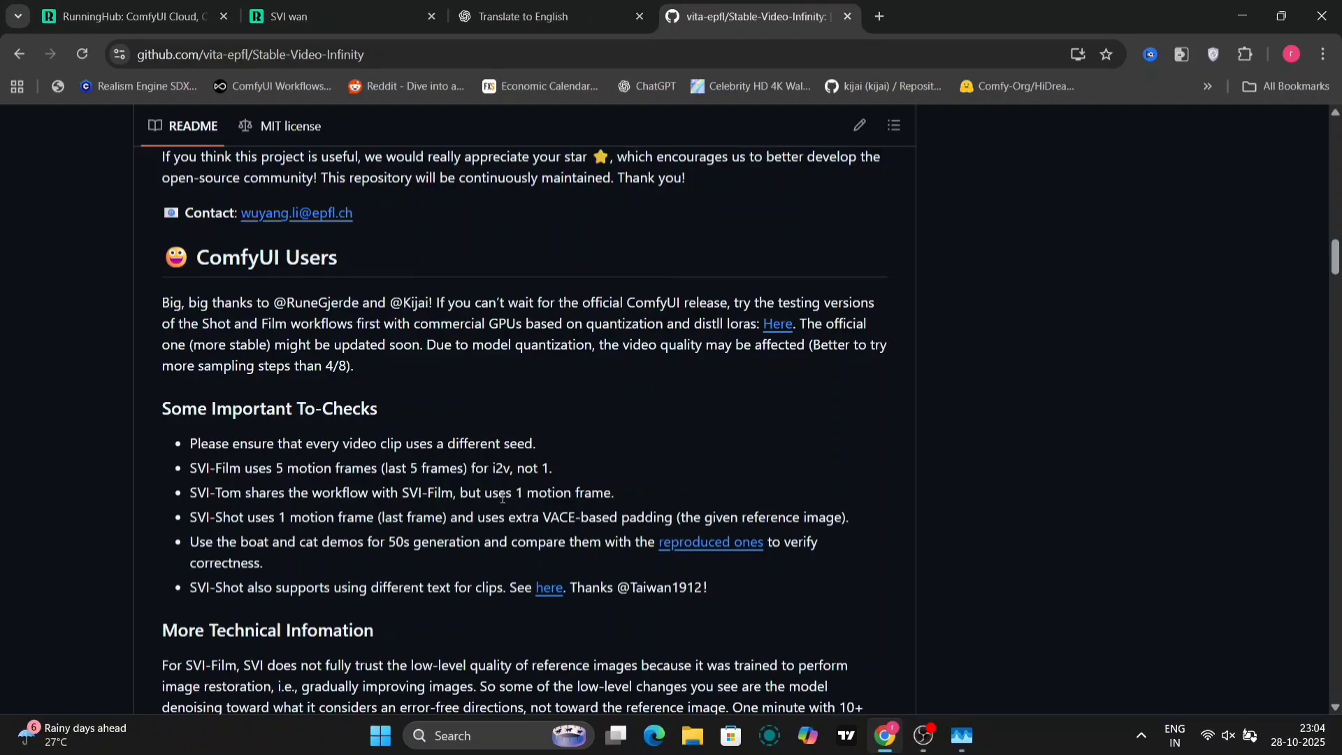
Step: Find the Download SVI Family table in the README and review the listed models, tasks and comments
scroll(501, 497, "down", 6)
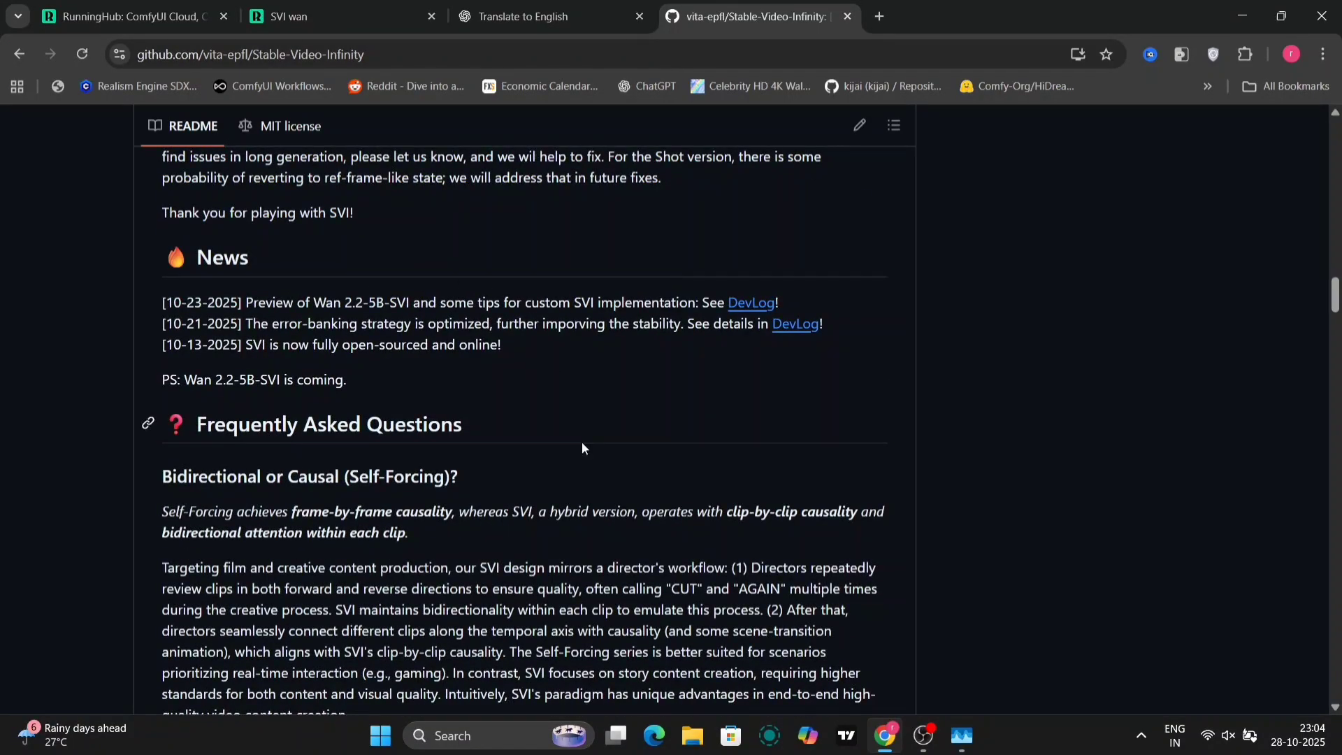
scroll(582, 442, "down", 10)
scroll(582, 441, "up", 2)
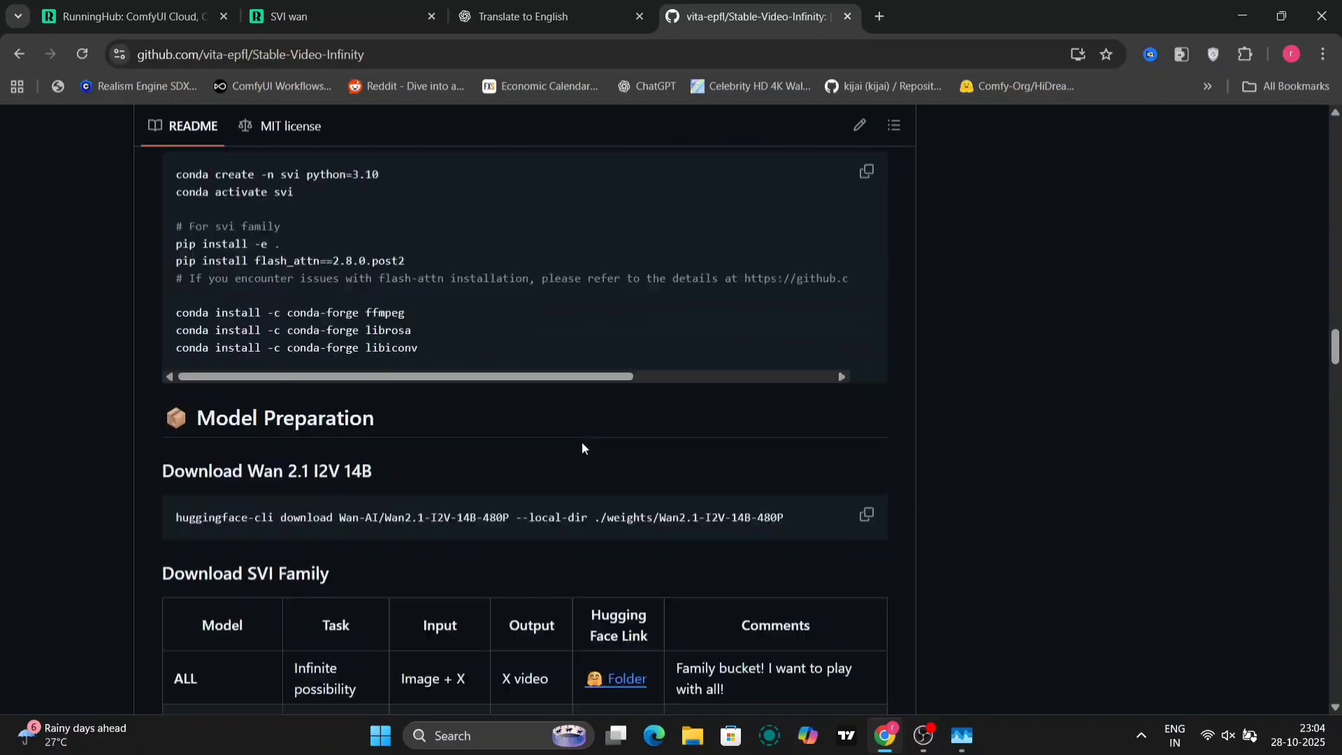
scroll(582, 448, "down", 3)
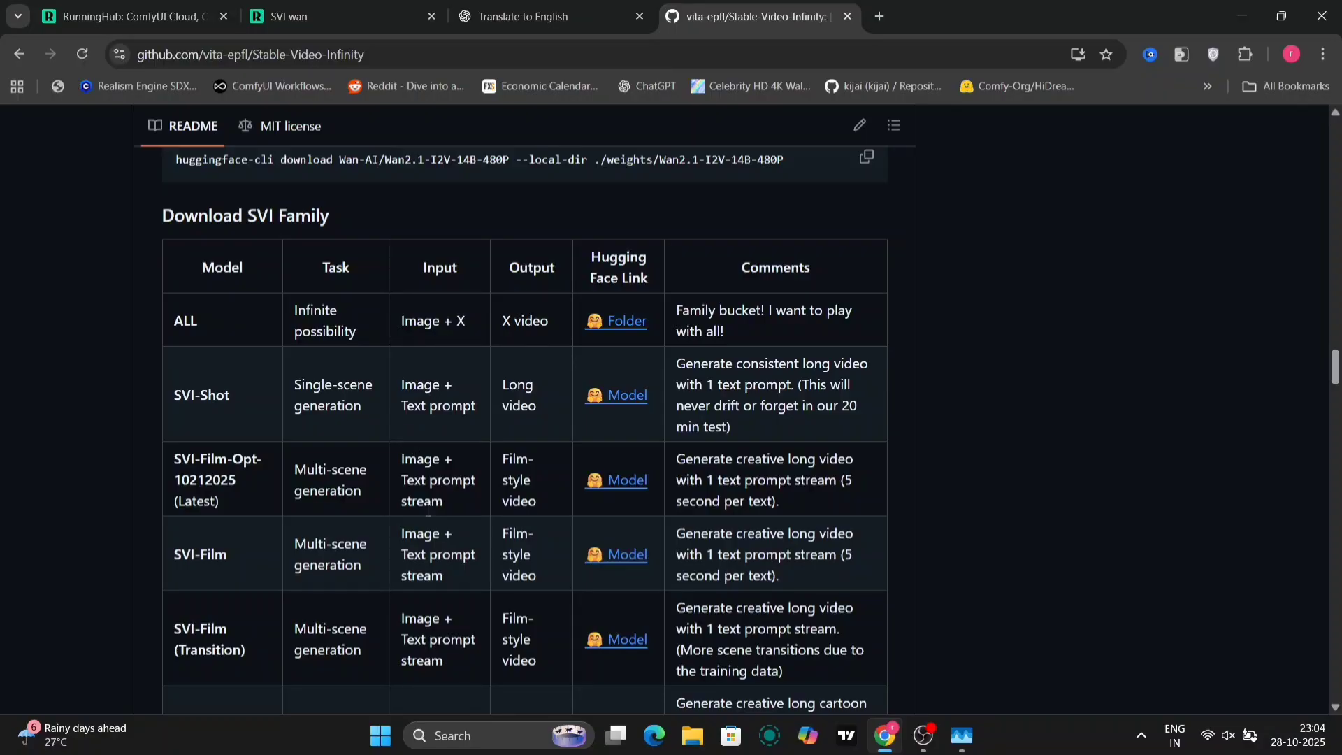
scroll(439, 559, "down", 1)
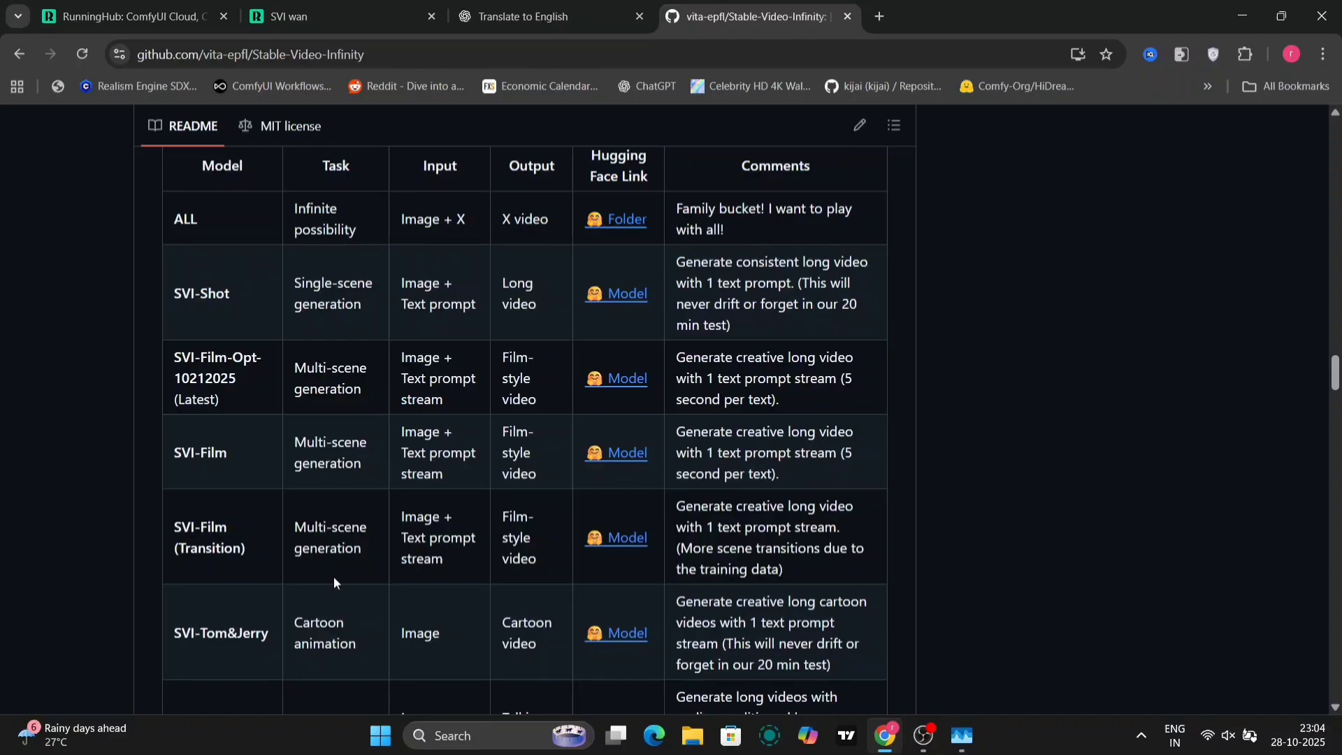
scroll(333, 576, "up", 1)
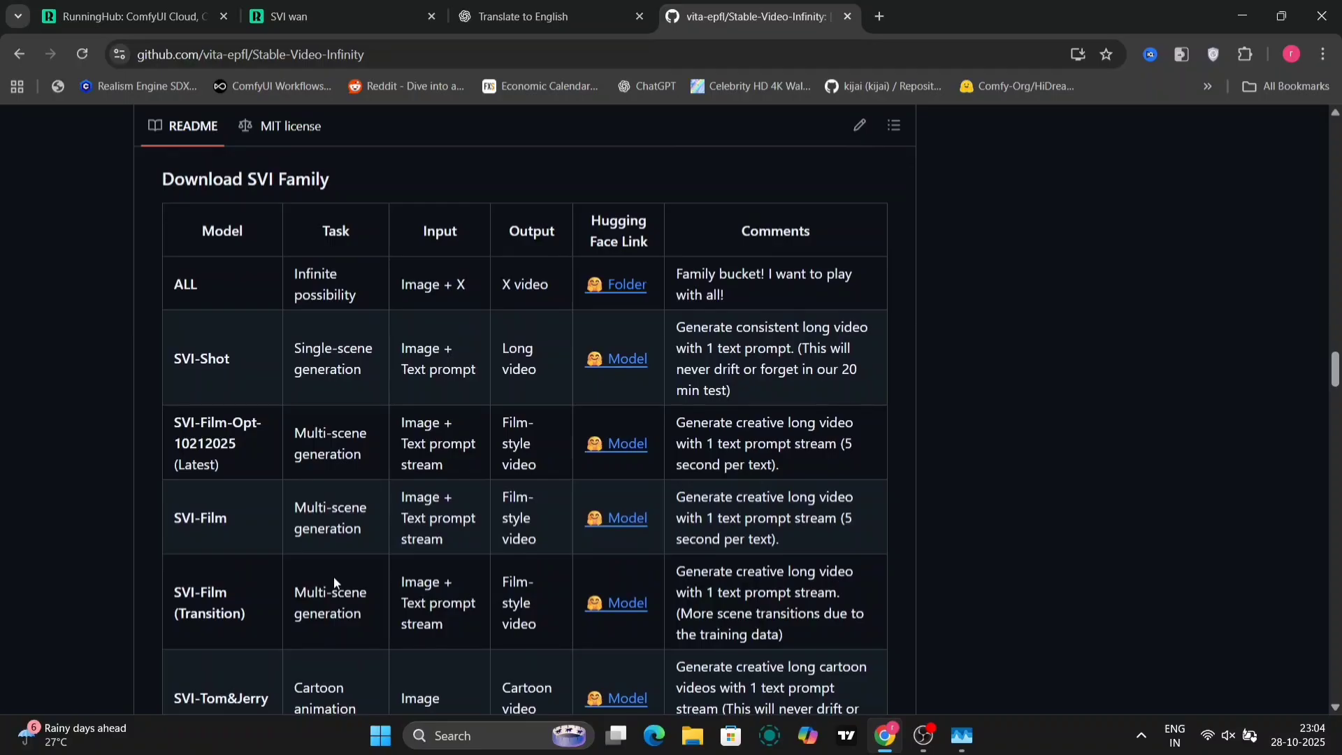
Step: Start downloading the SVI-Shot model from the SVI Family table, and cancel that download
left_click(599, 369)
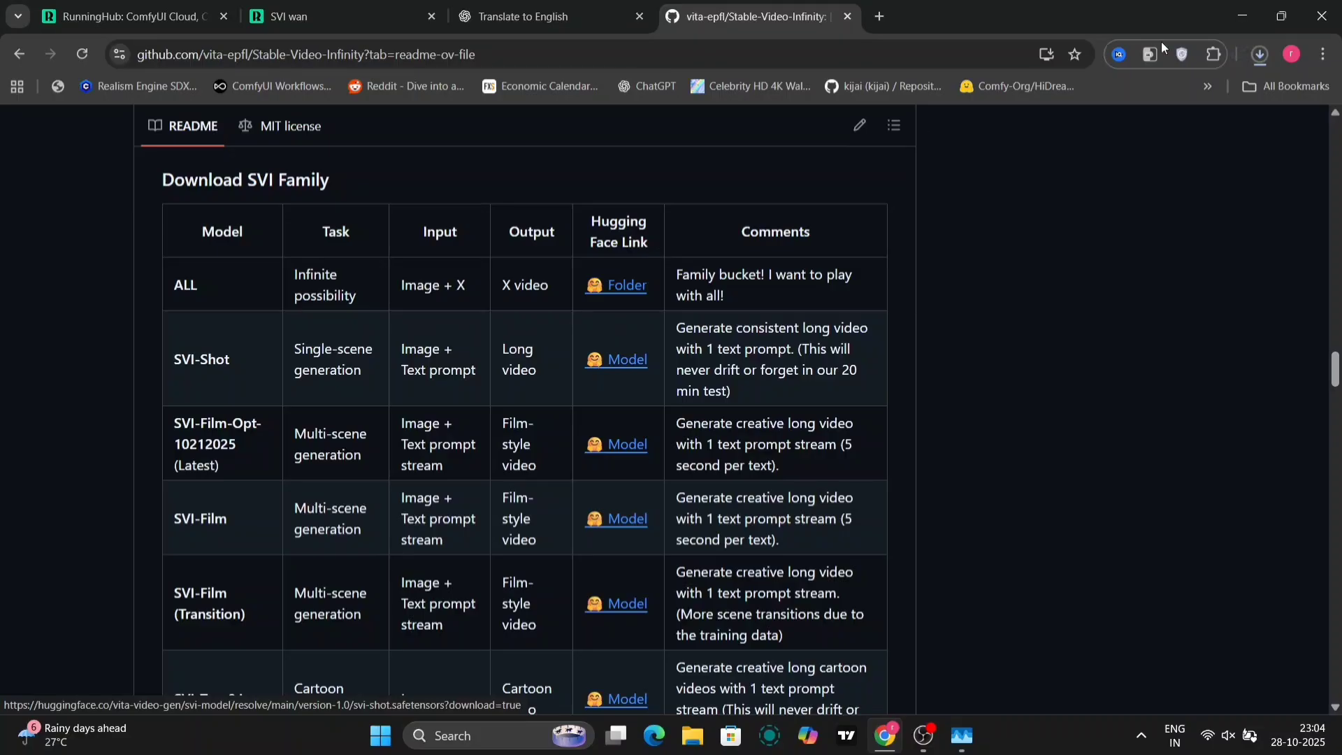
left_click(1267, 48)
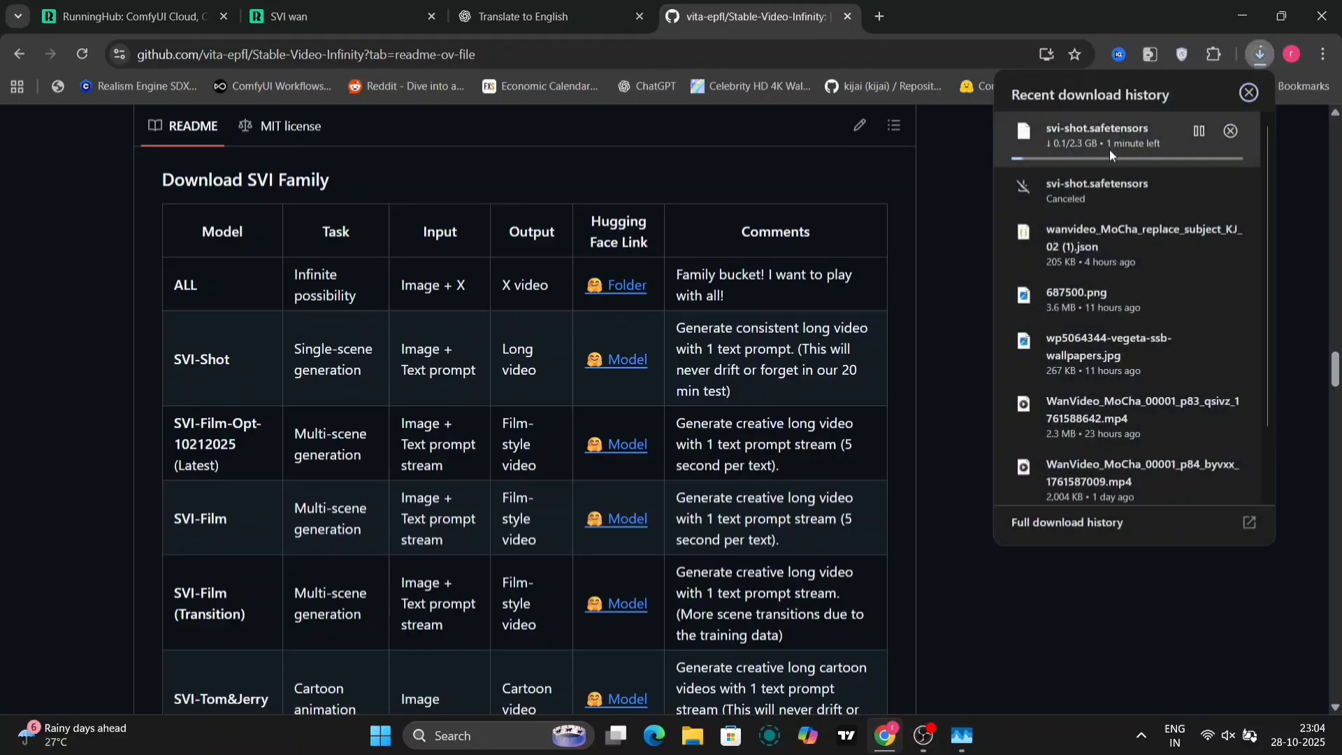
left_click(1232, 131)
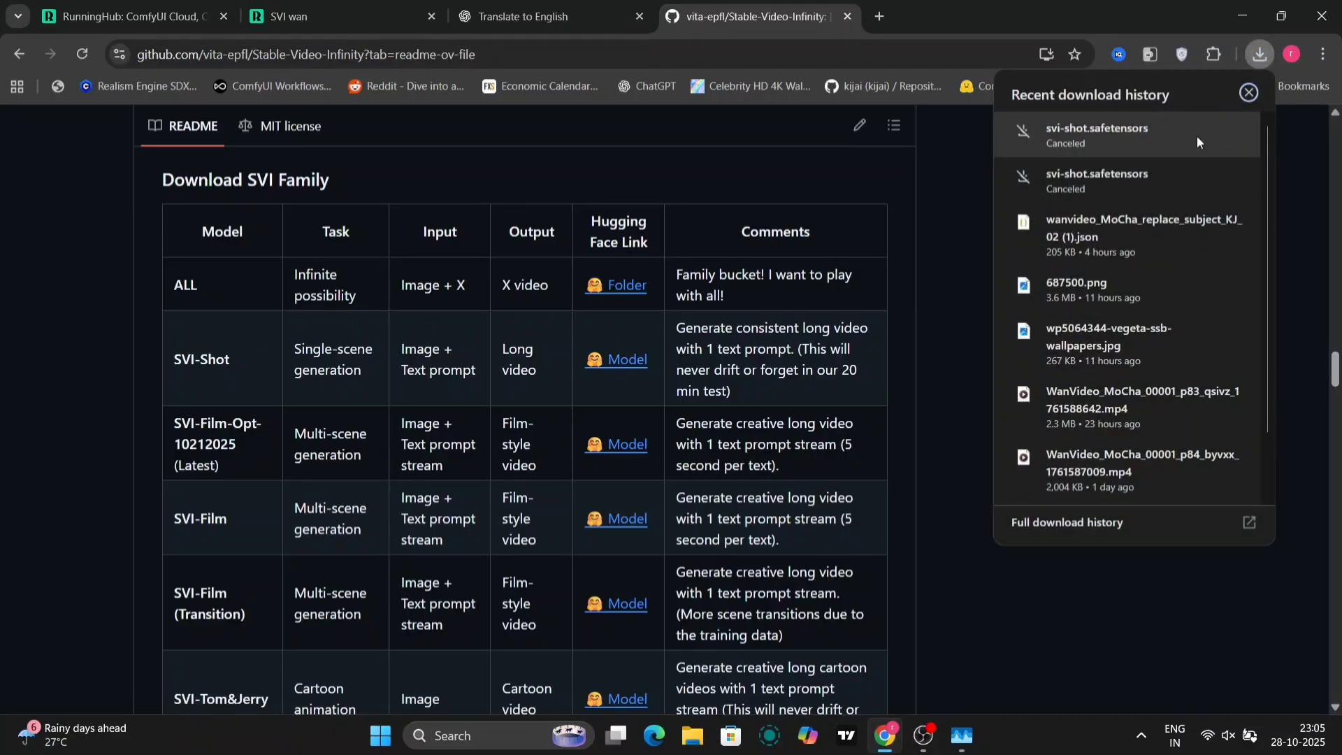
left_click(942, 207)
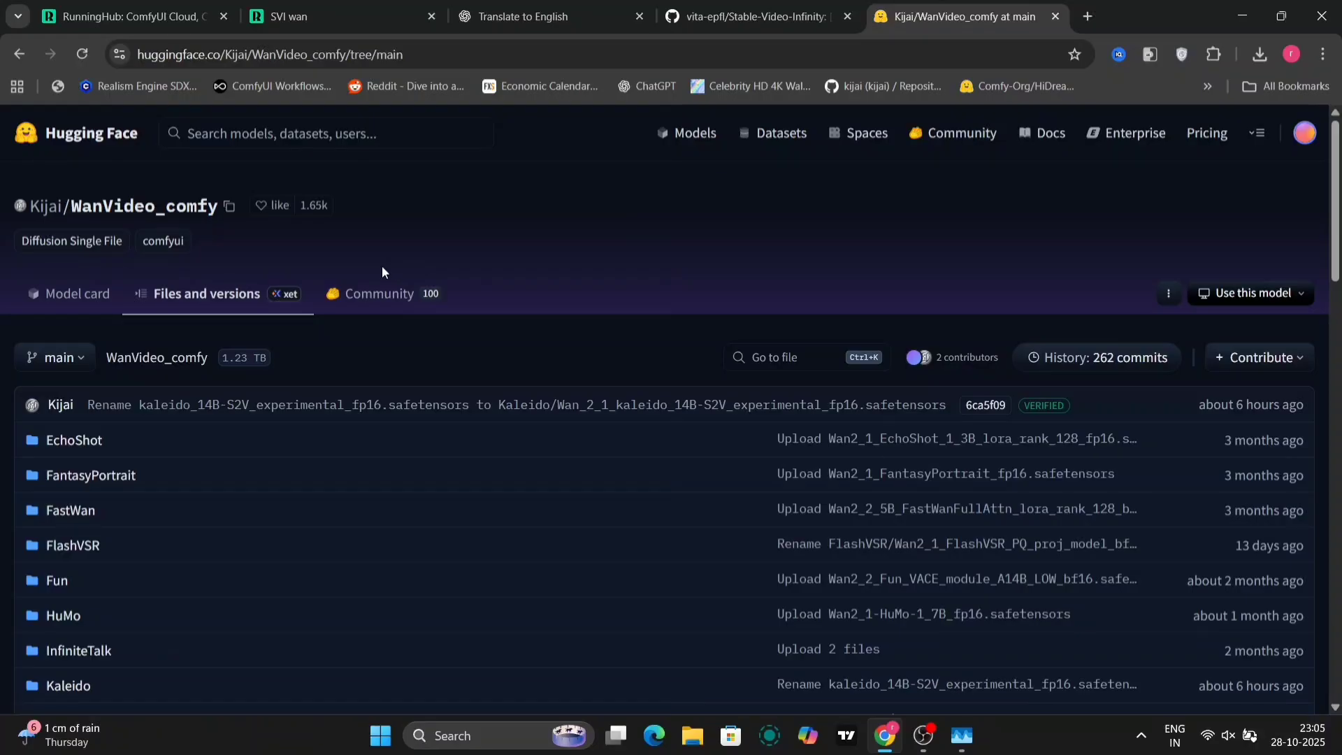
Step: Open the Stable-Video-Infinity folder under LoRAs in the Kijai/WanVideo_comfy repository and look through its LoRA files
scroll(70, 511, "down", 3)
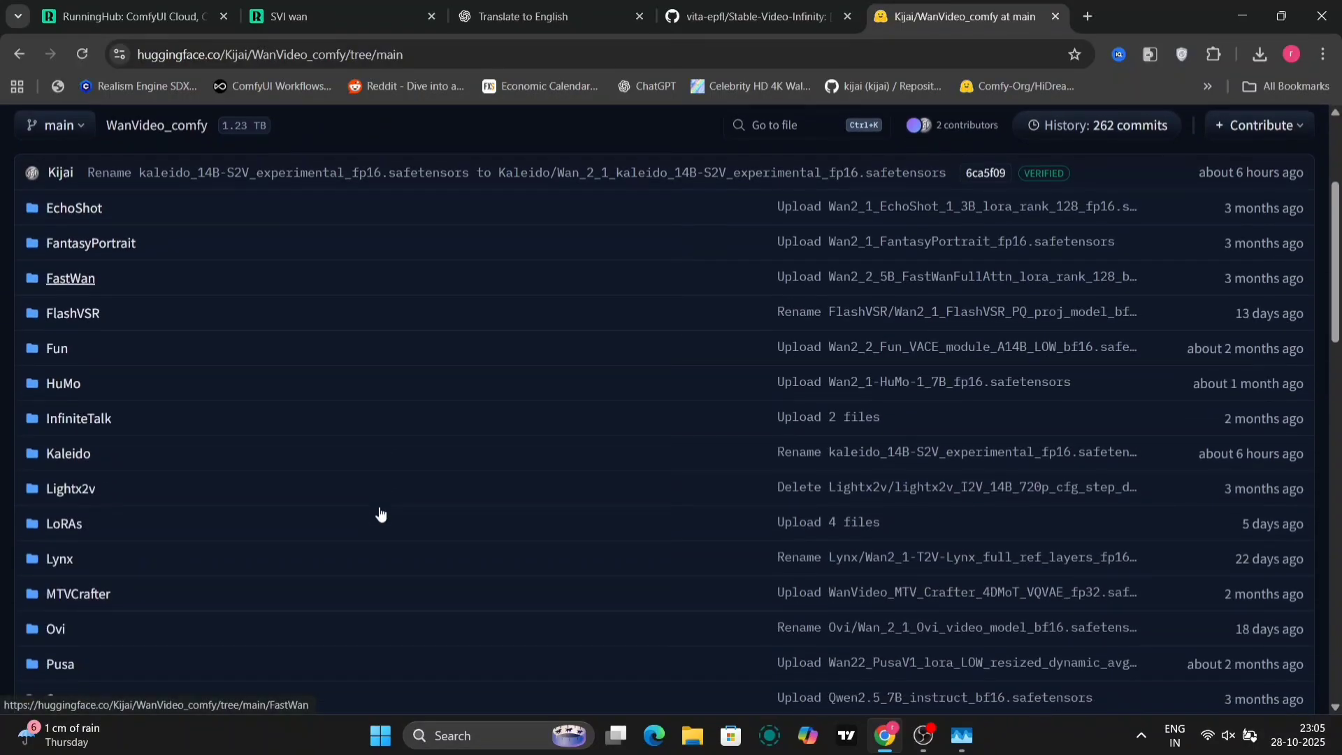
left_click(63, 529)
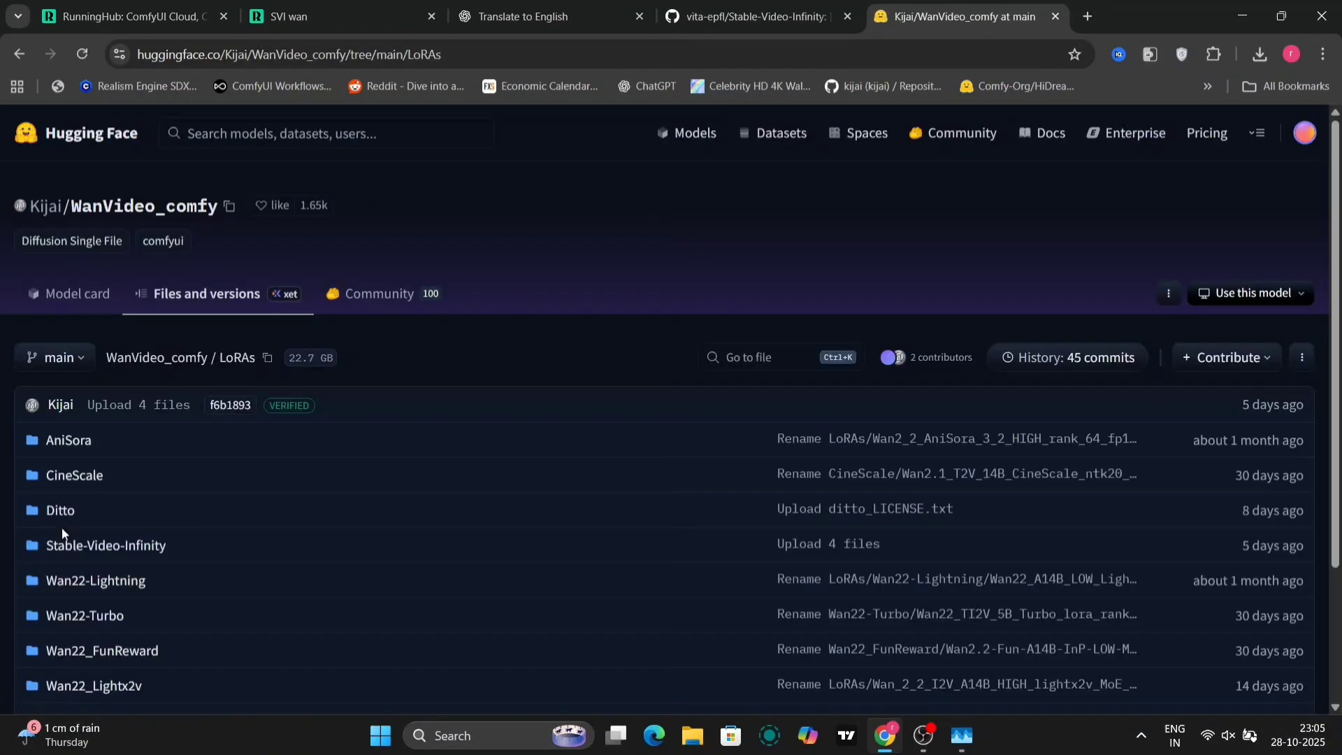
scroll(262, 524, "down", 2)
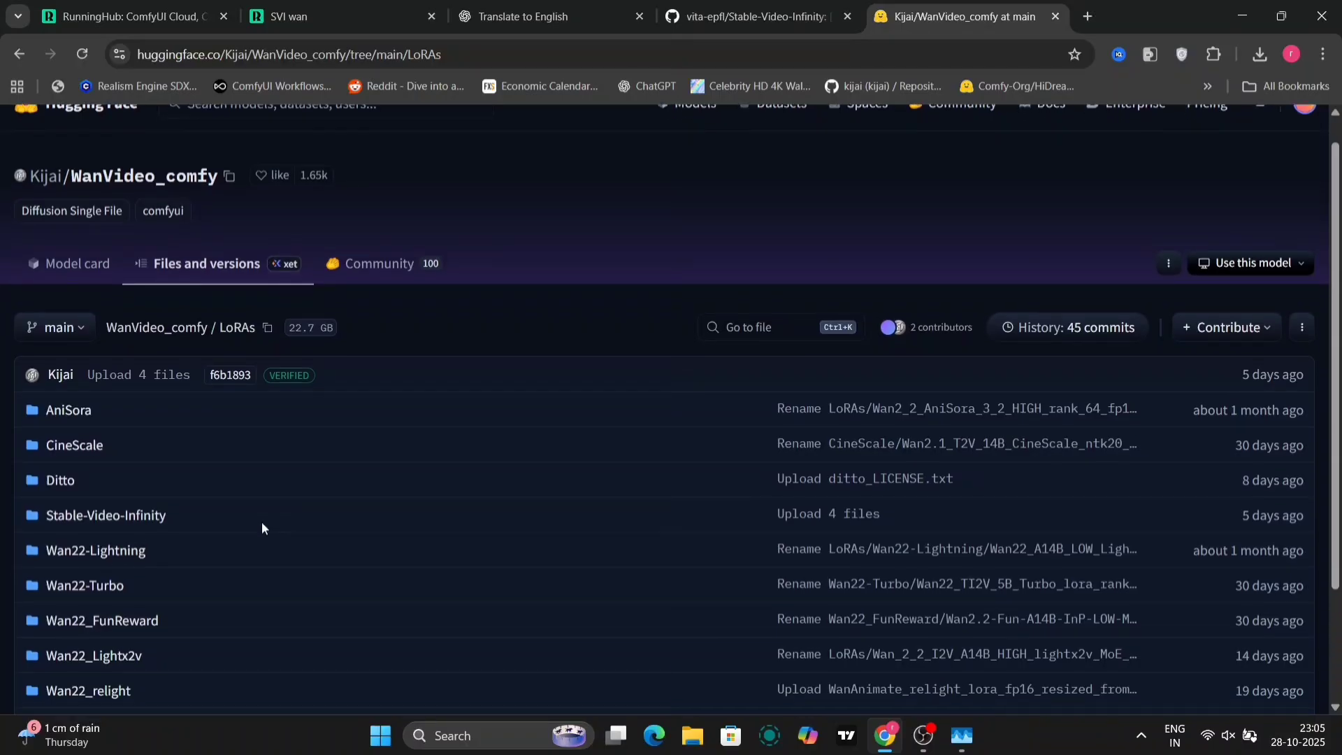
scroll(262, 526, "down", 1)
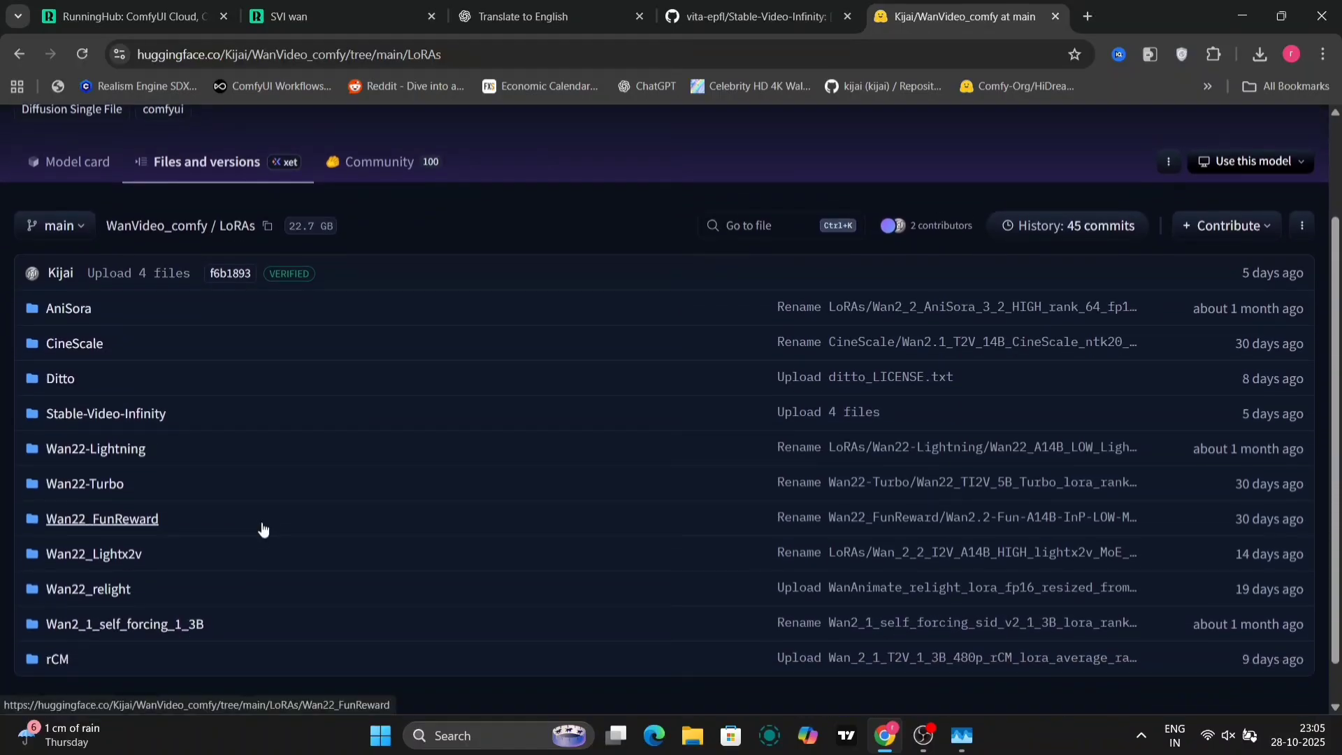
left_click(116, 415)
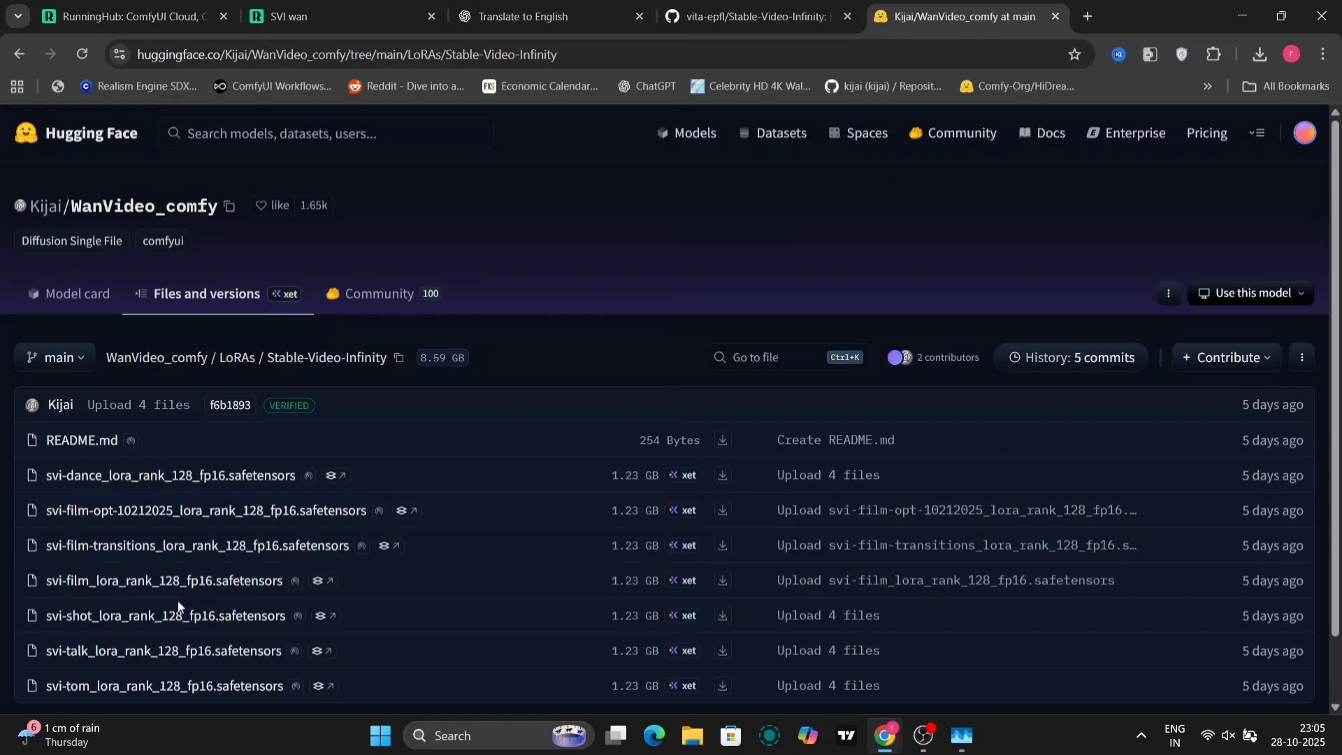
scroll(177, 602, "down", 1)
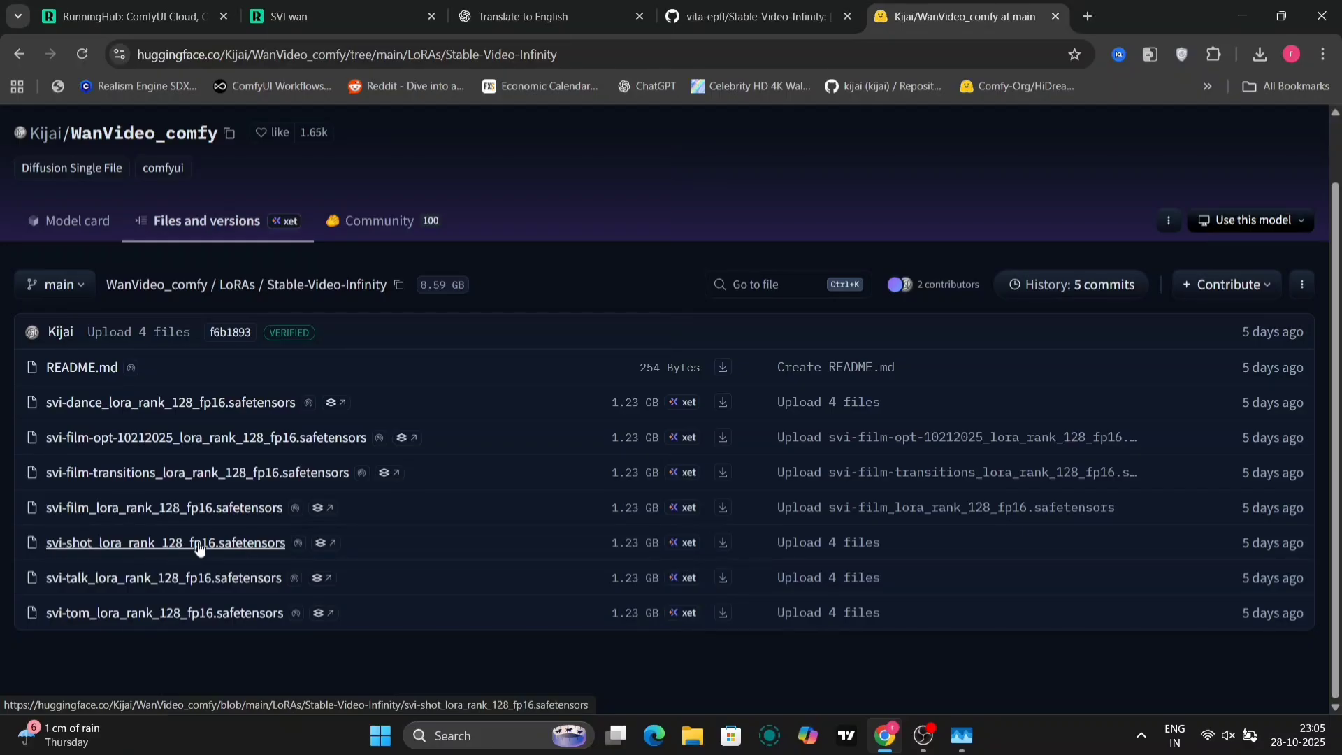
Step: Return to the Stable-Video-Infinity GitHub page and examine the task and comments of the SVI-Shot model
left_click(705, 9)
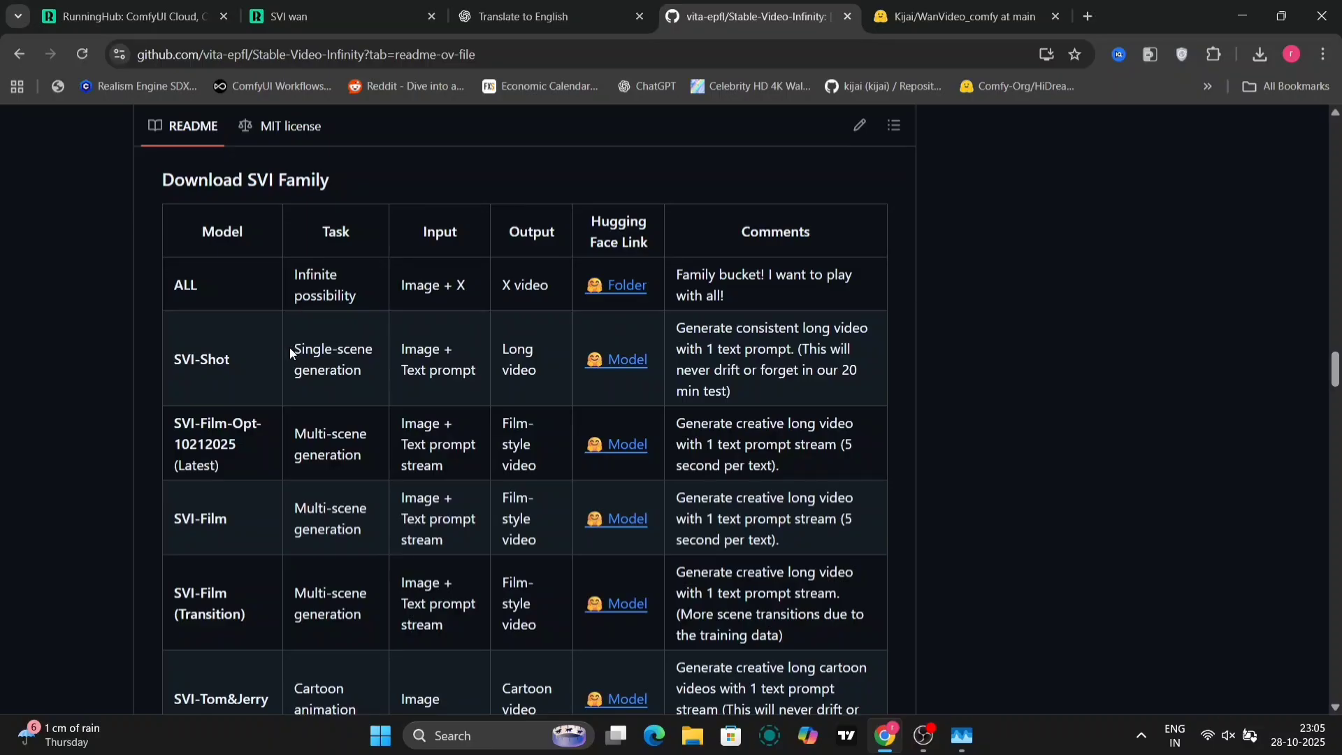
left_click_drag(290, 347, 374, 371)
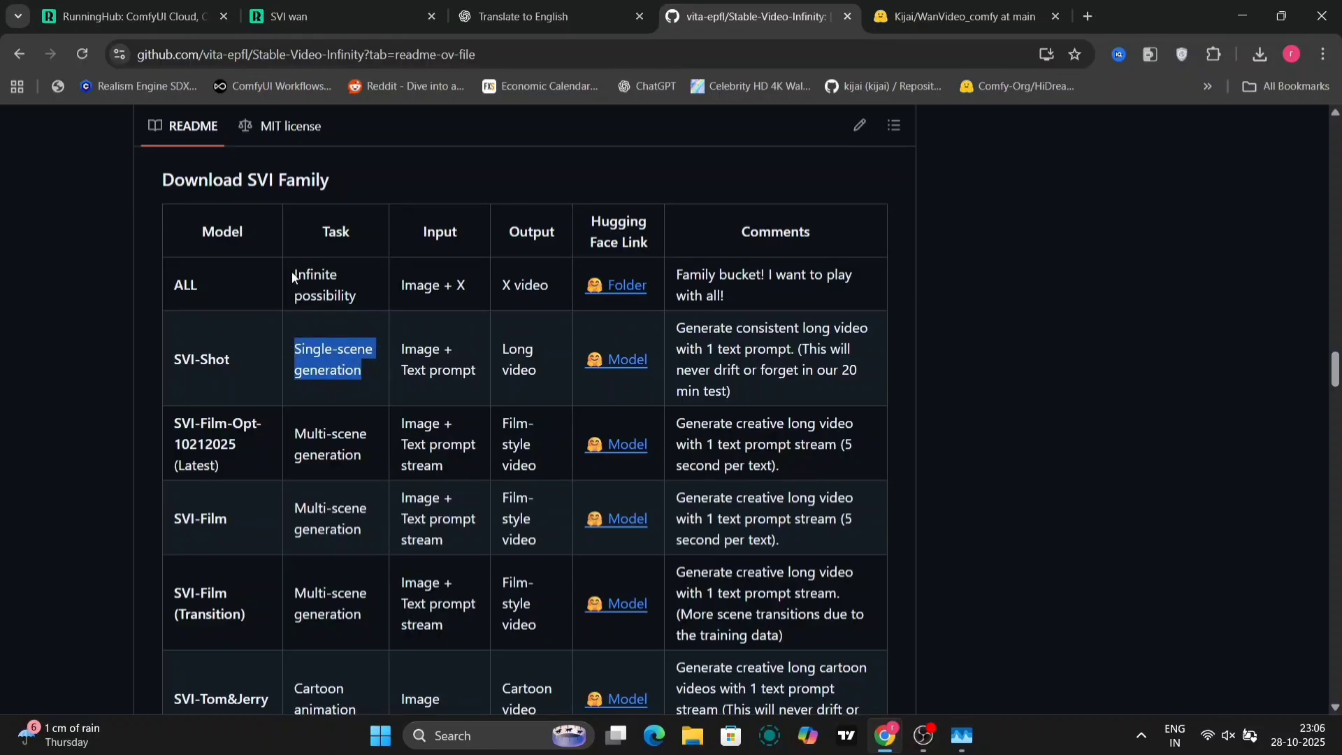
left_click(395, 342)
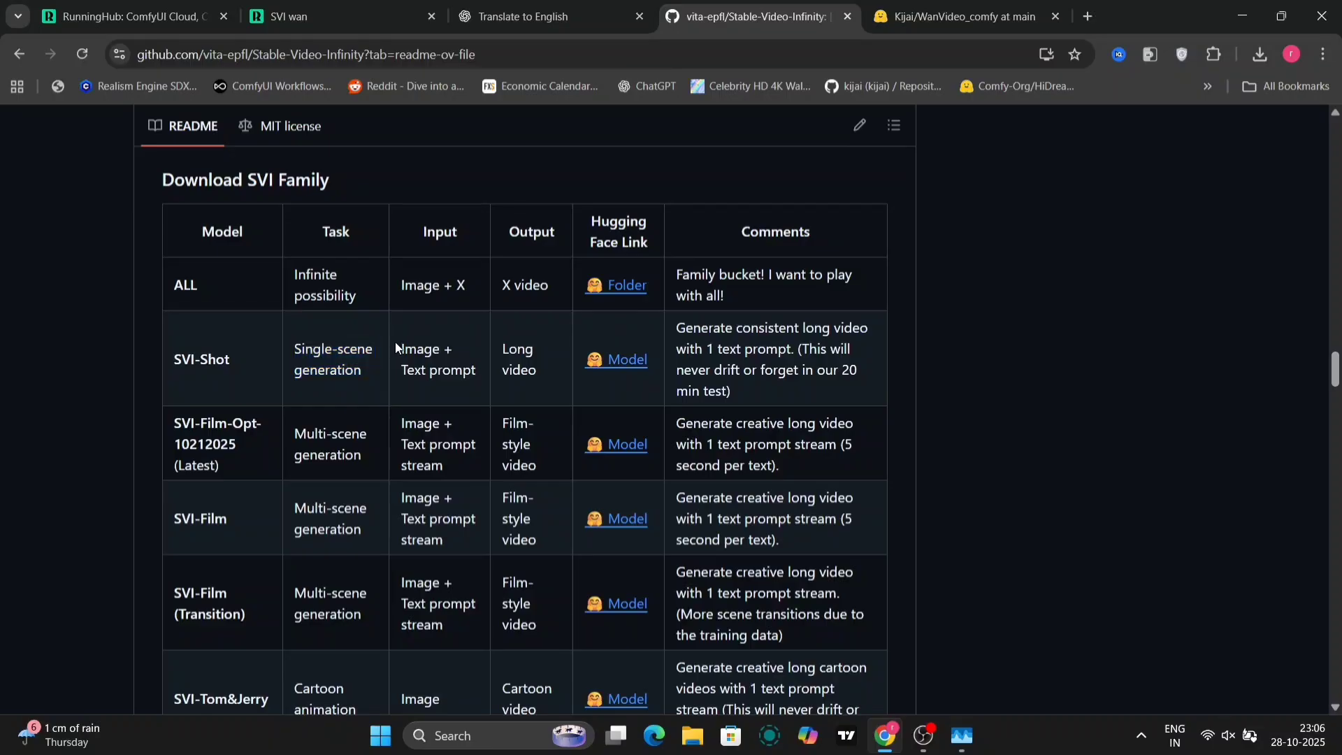
triple_click(812, 383)
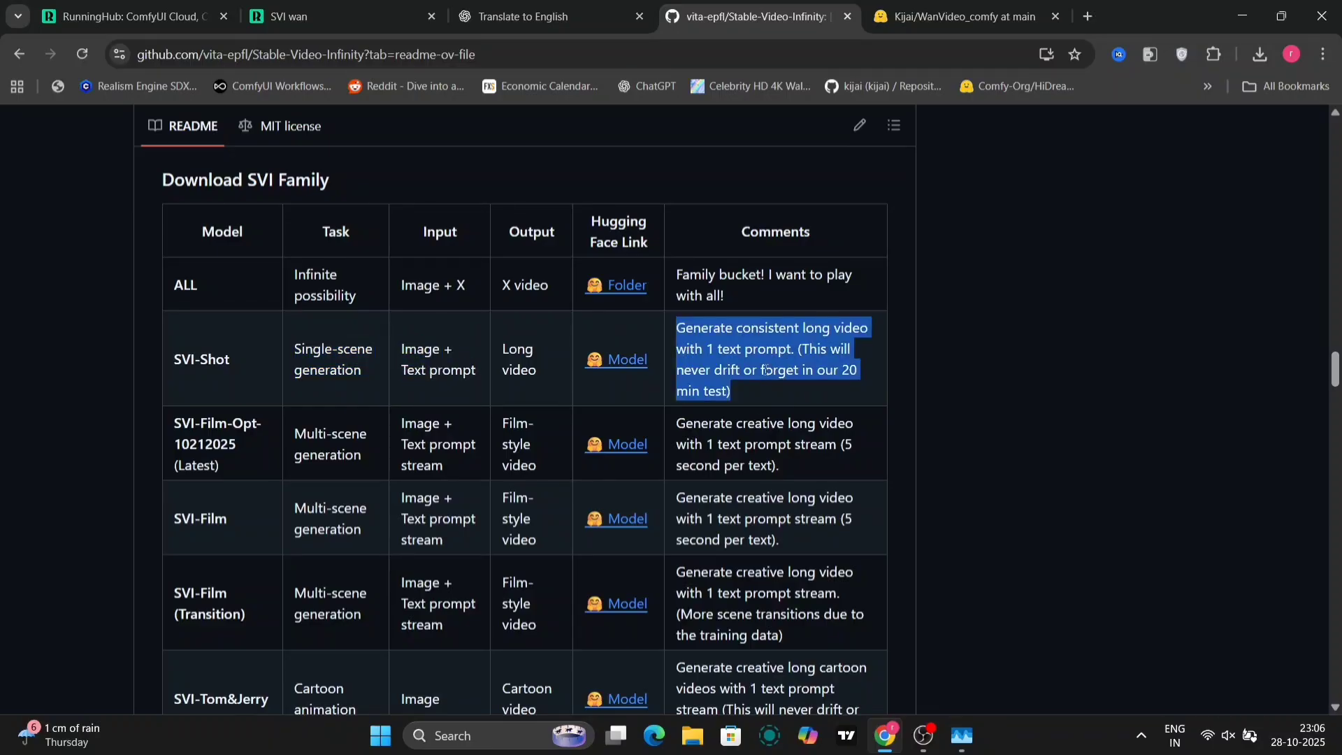
left_click(804, 379)
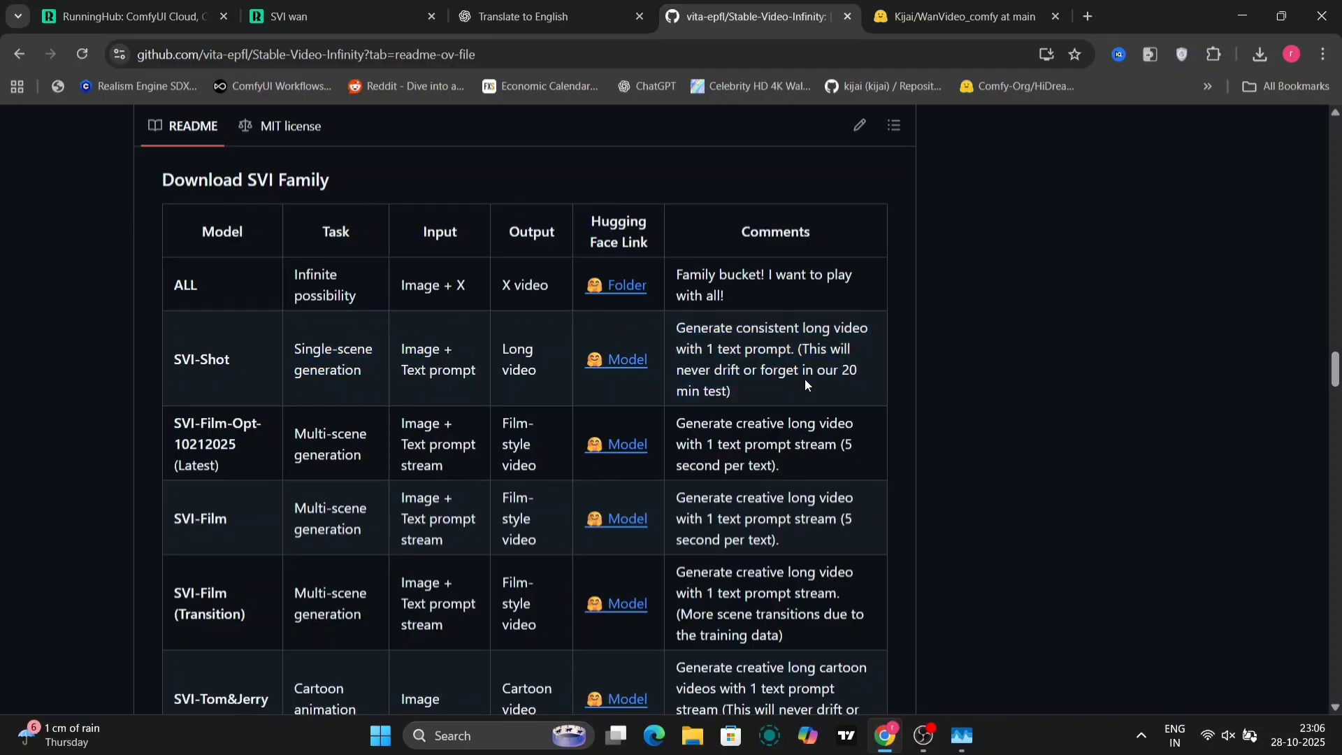
Step: Switch to the SVI wan workflow in RunningHub and inspect its Load Image and Resize Image v2 nodes
key("ctrl+2")
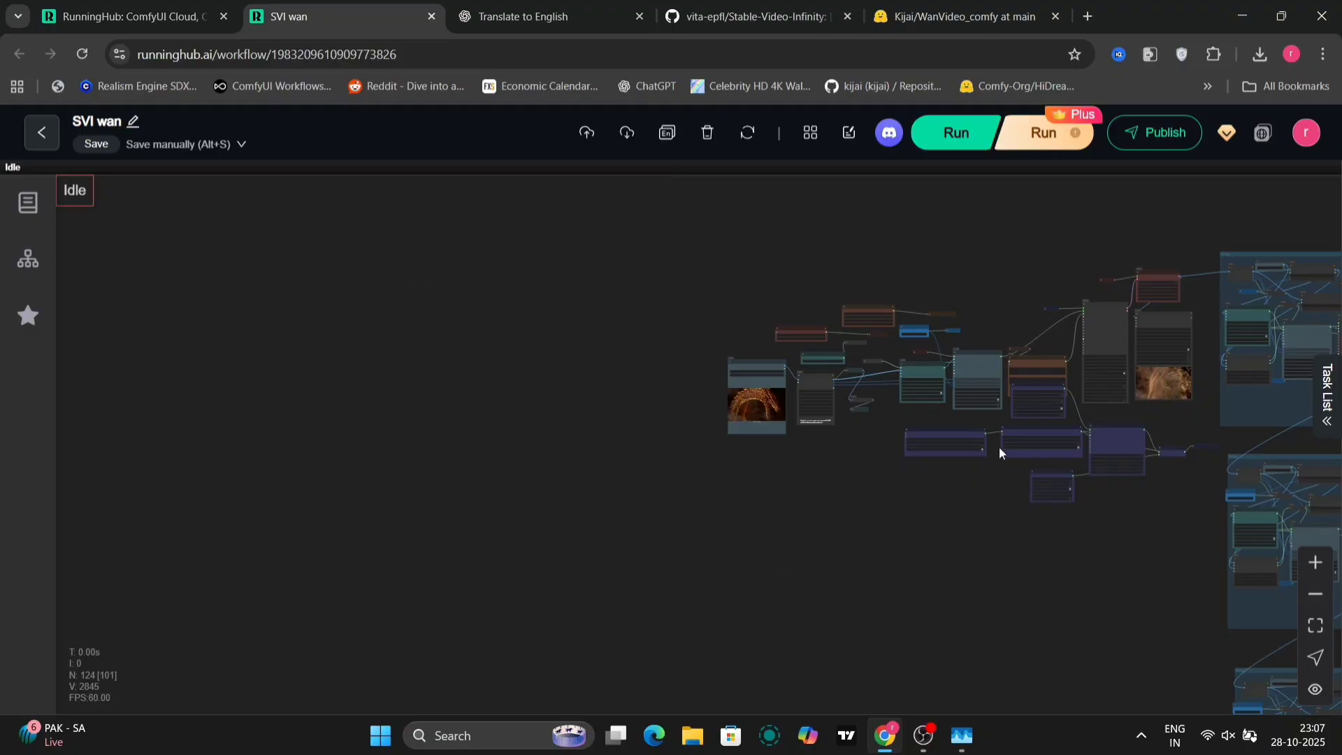
left_click_drag(1071, 291, 510, 294)
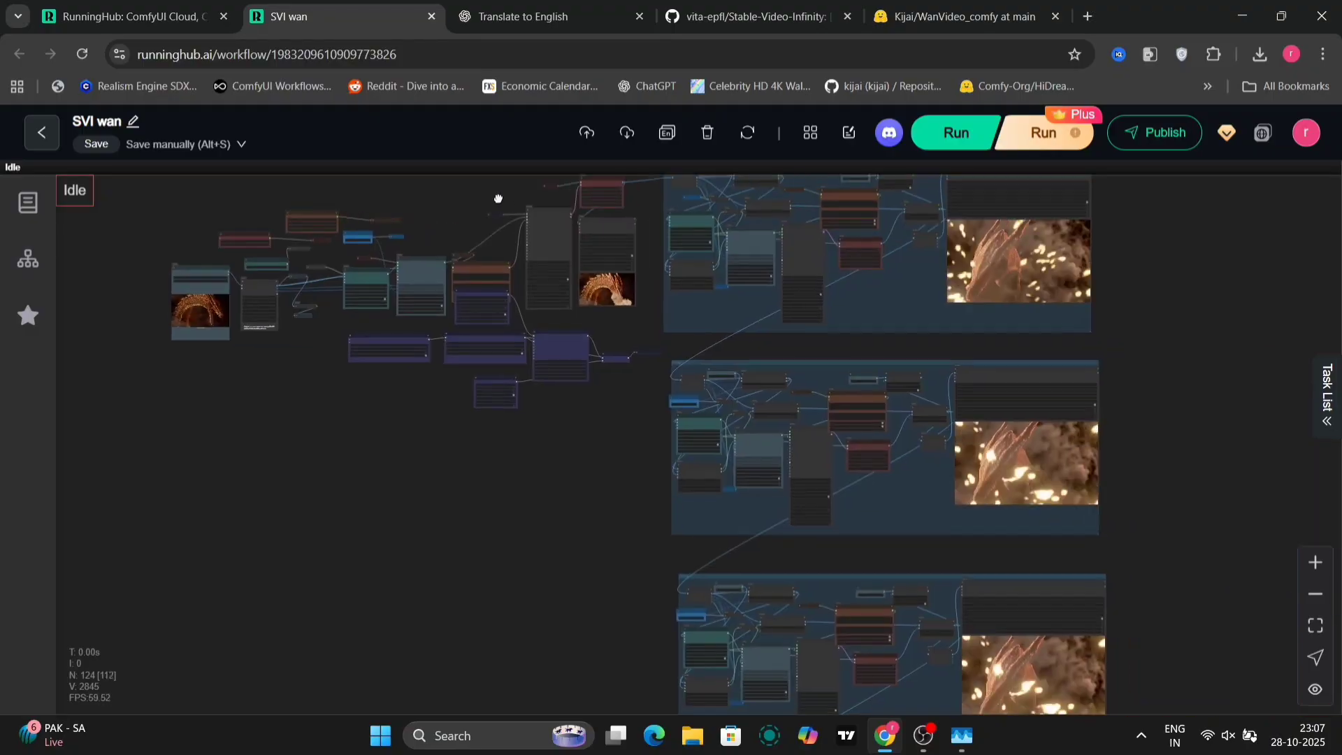
scroll(791, 552, "up", 3)
scroll(791, 553, "up", 3)
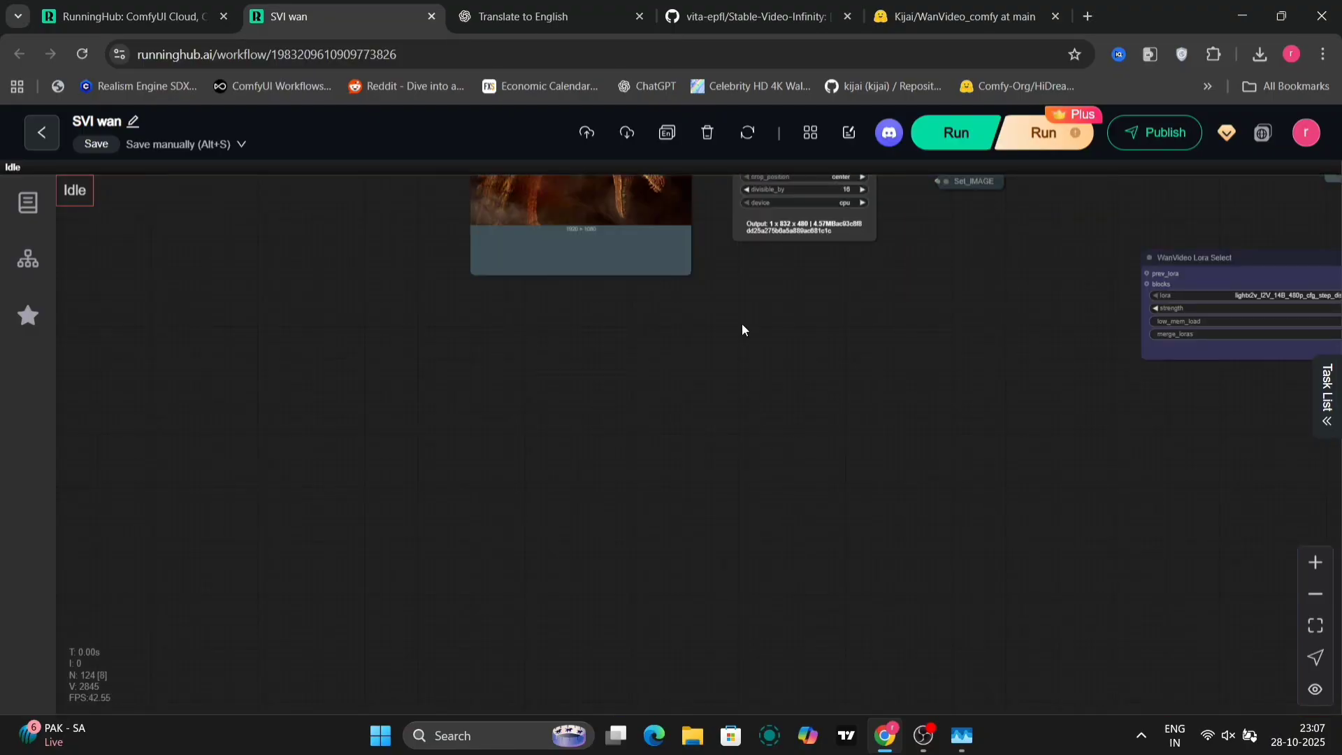
left_click_drag(741, 323, 787, 608)
scroll(756, 423, "up", 5)
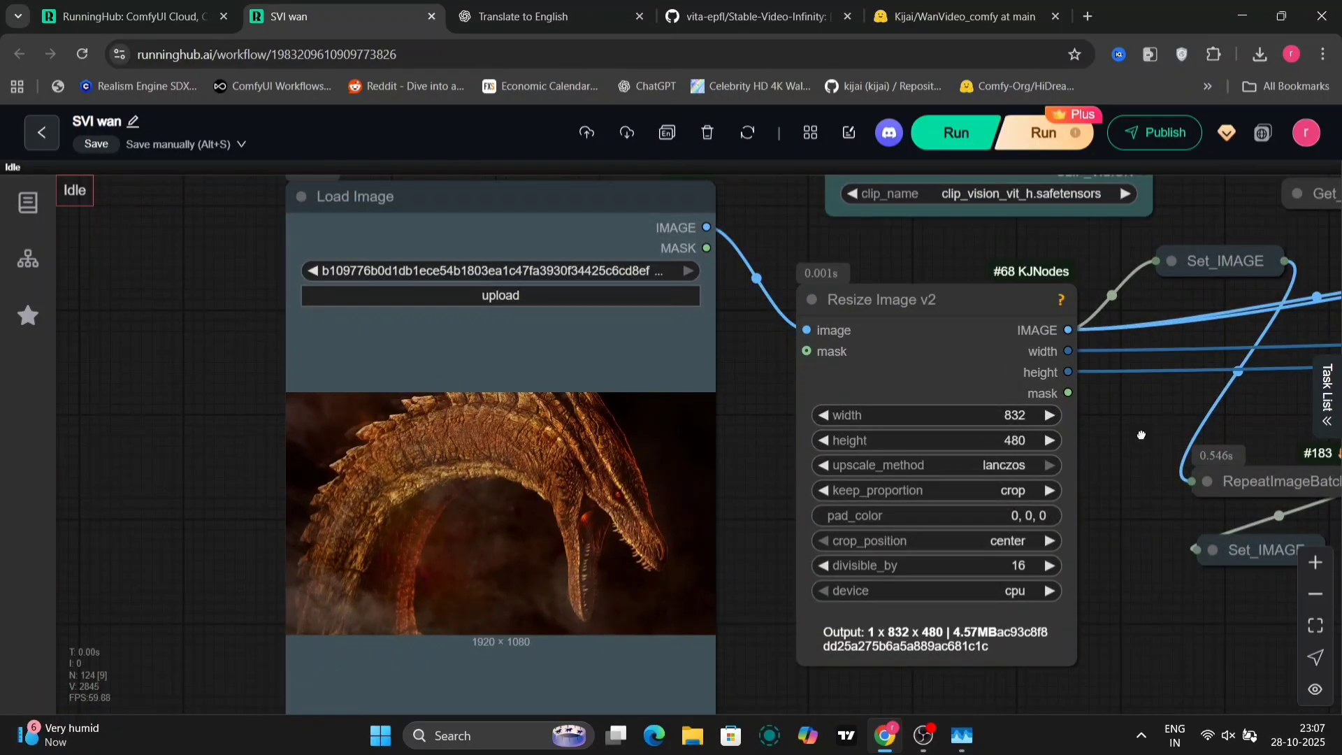
Step: Examine the VAE, CLIP Vision and T5 text encoder loaders, the INT Constant, and the ClipVision, ImageToVideo and TextEncode nodes
scroll(1141, 435, "up", 5)
left_click_drag(1131, 303, 1001, 449)
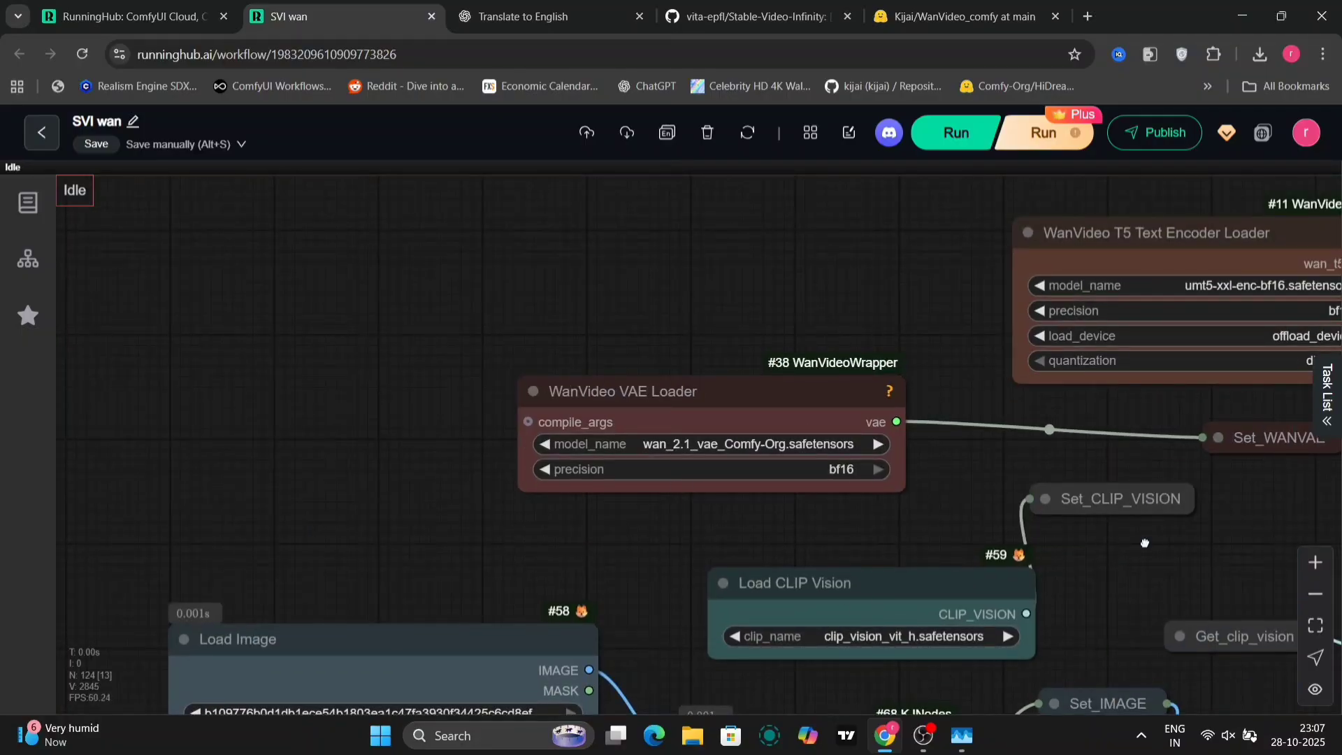
left_click_drag(1145, 543, 574, 629)
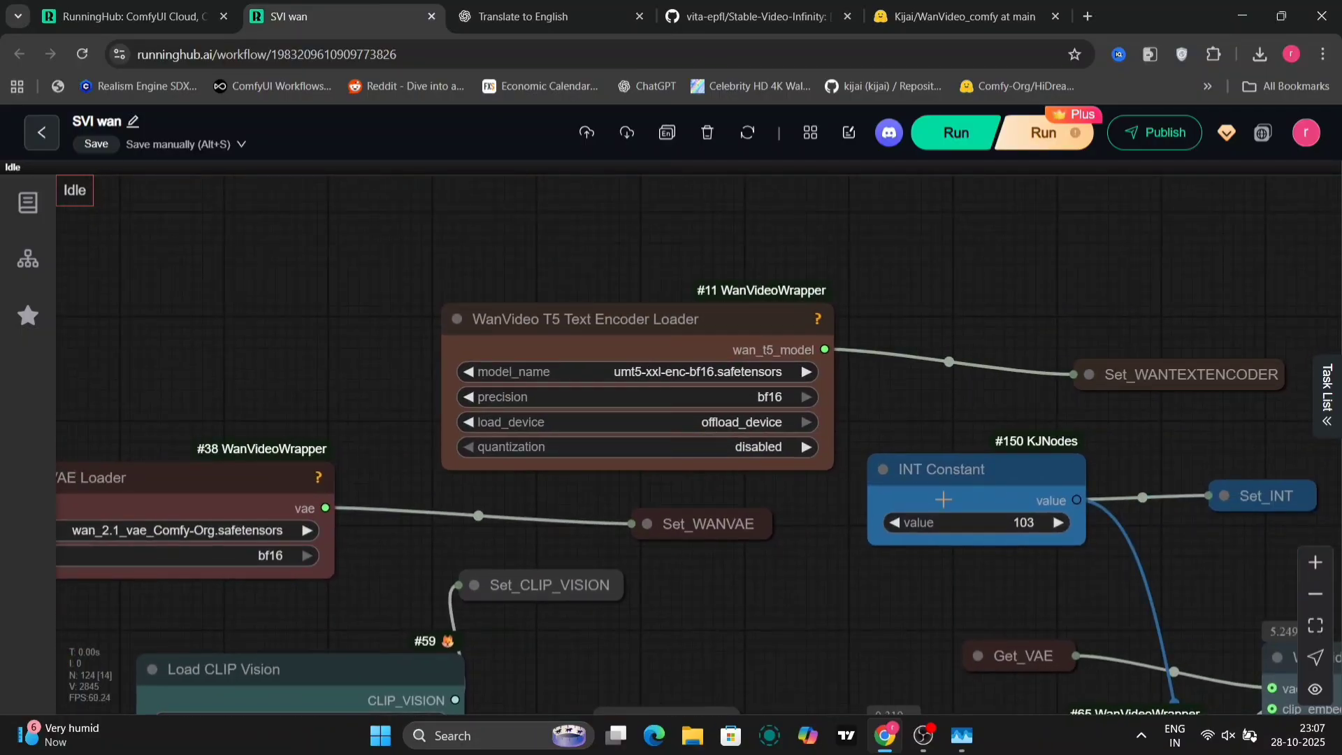
left_click_drag(1097, 574, 681, 354)
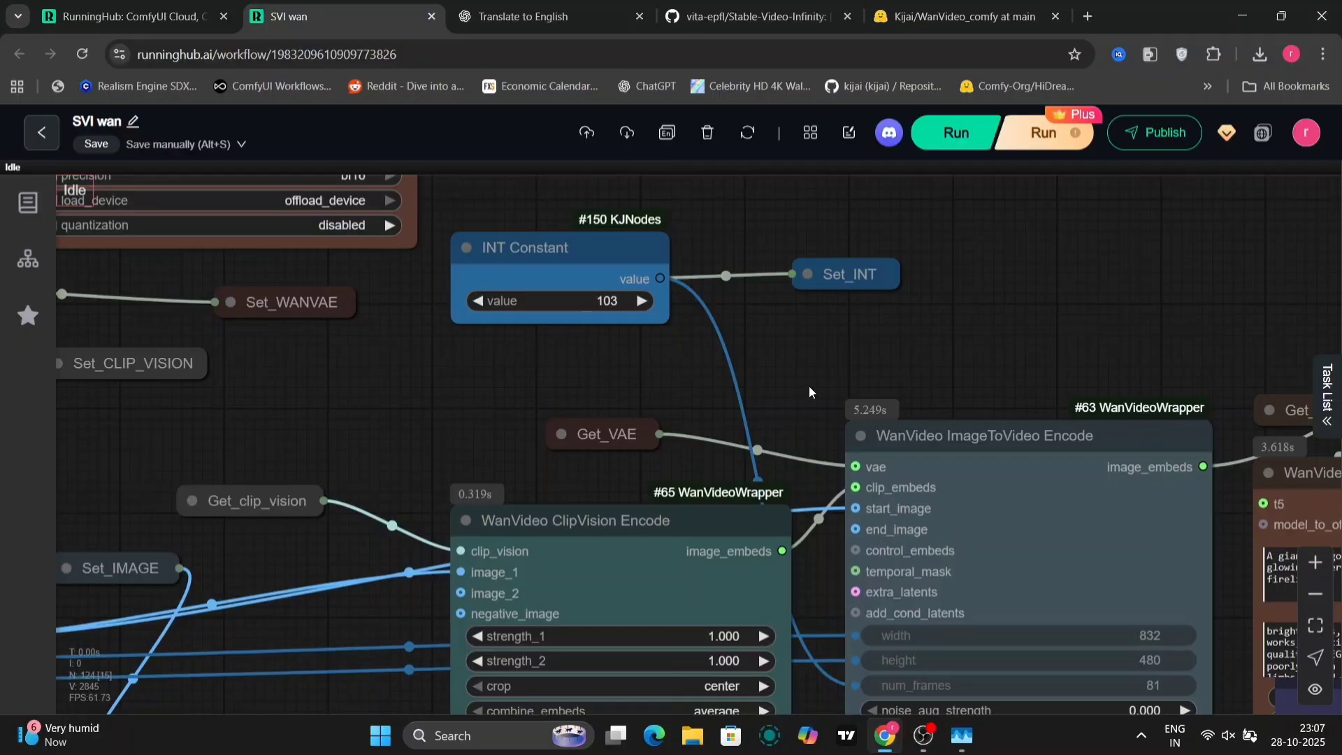
left_click_drag(808, 386, 486, 301)
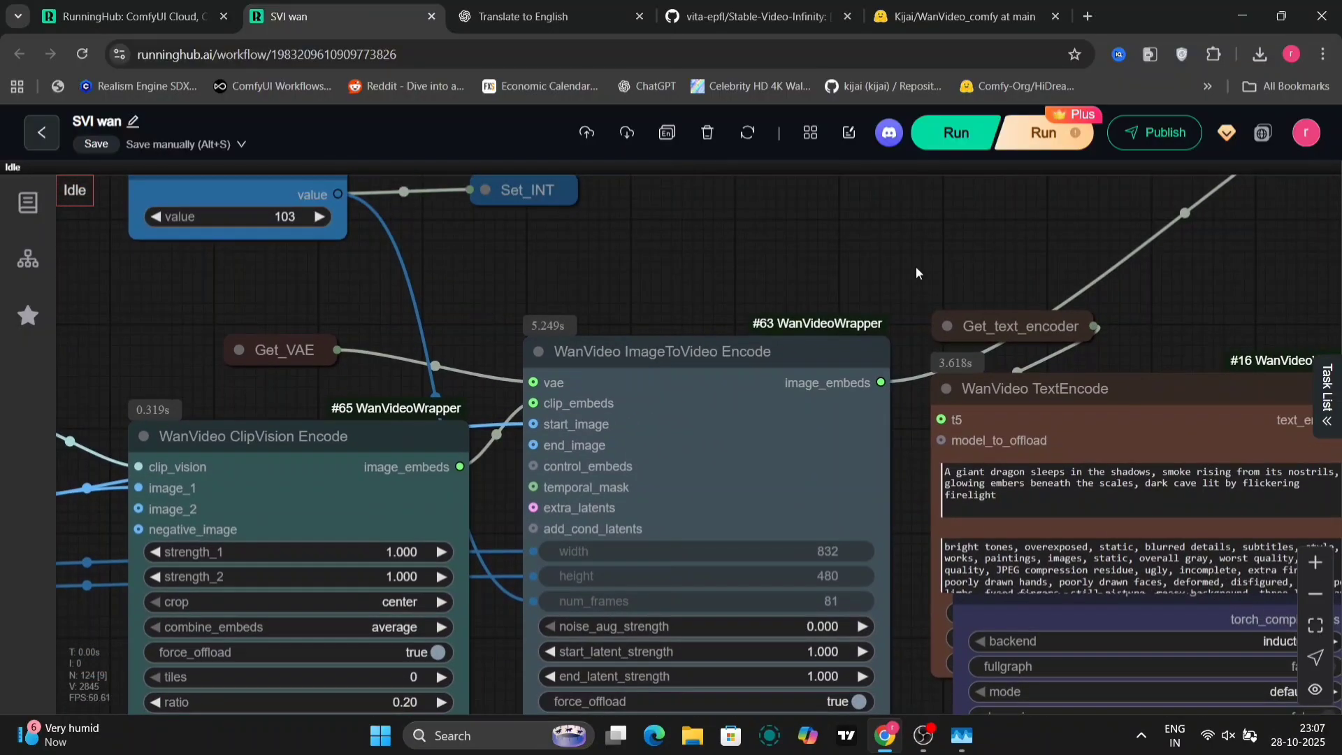
left_click_drag(917, 272, 493, 221)
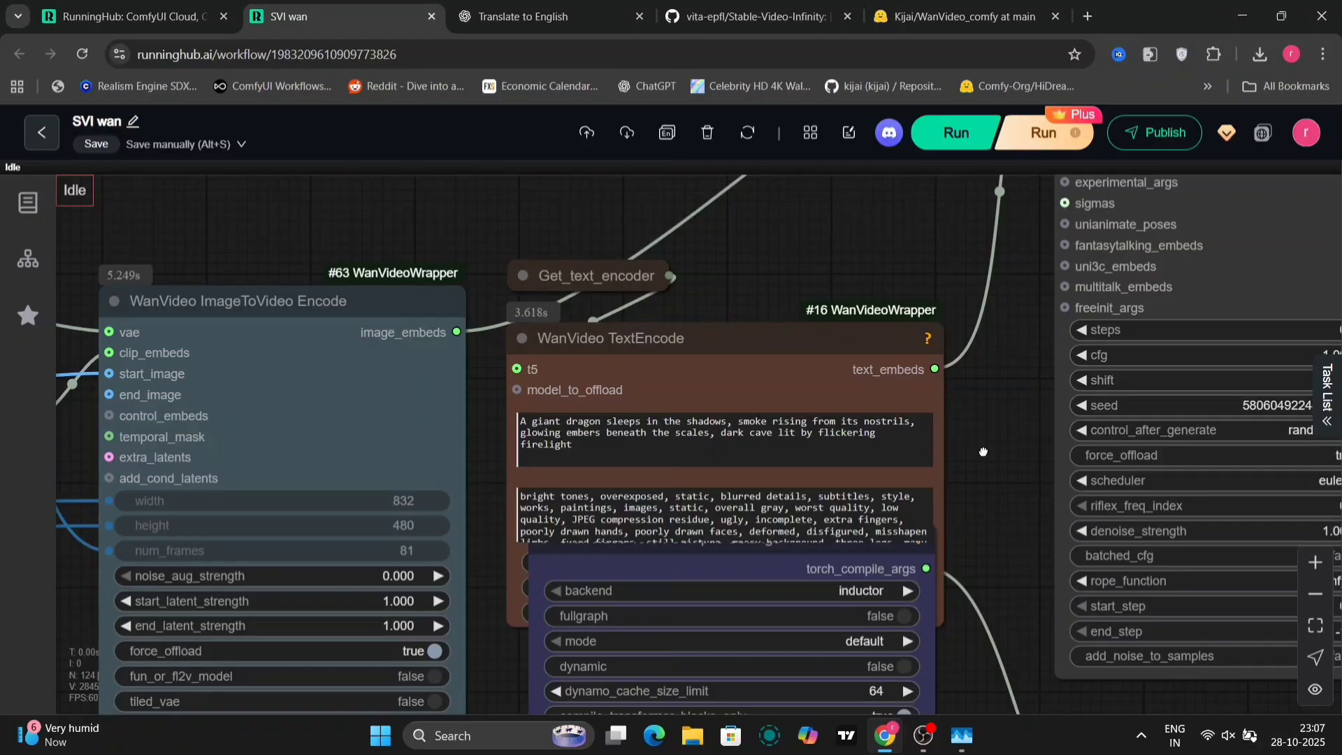
Step: Move the WanVideo Torch Compile Settings node down so it no longer overlaps the WanVideo TextEncode node
left_click_drag(853, 556, 849, 693)
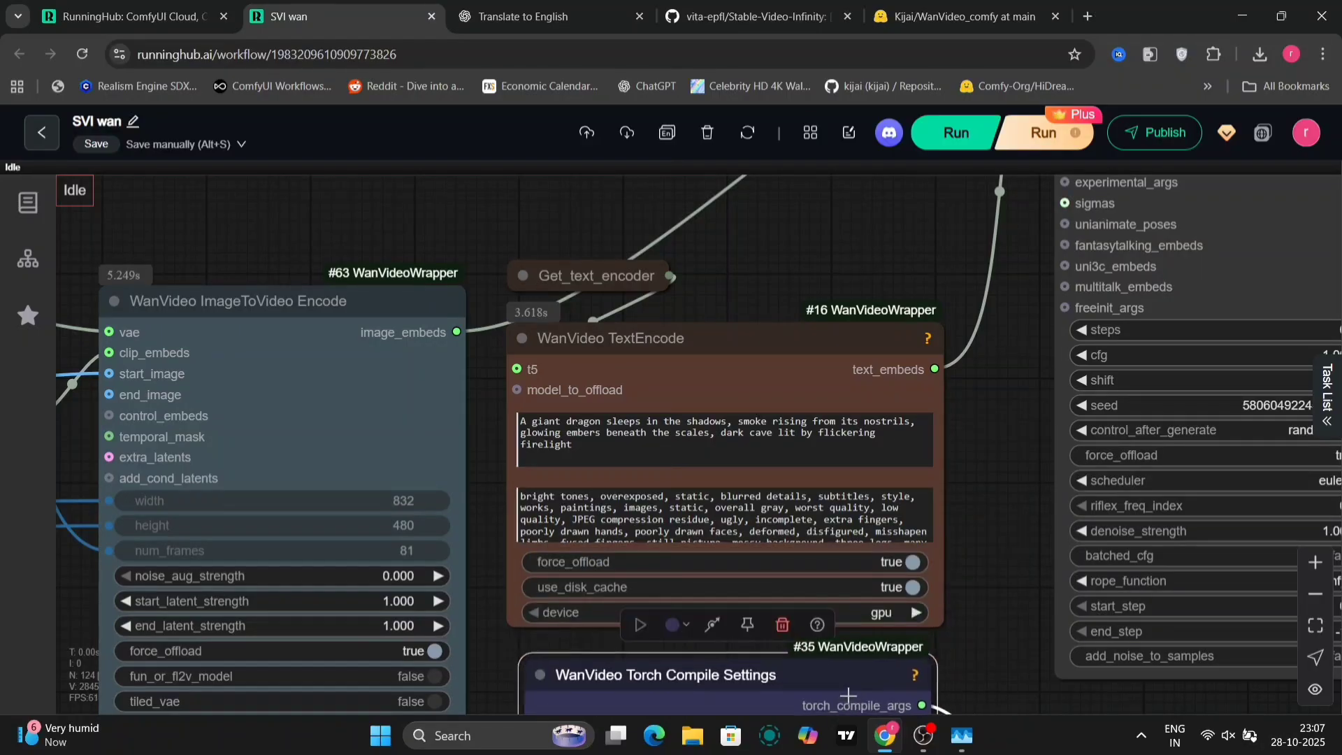
Step: Switch to the ChatGPT conversation and read through the six-part dragon video prompt sequence
left_click(548, 15)
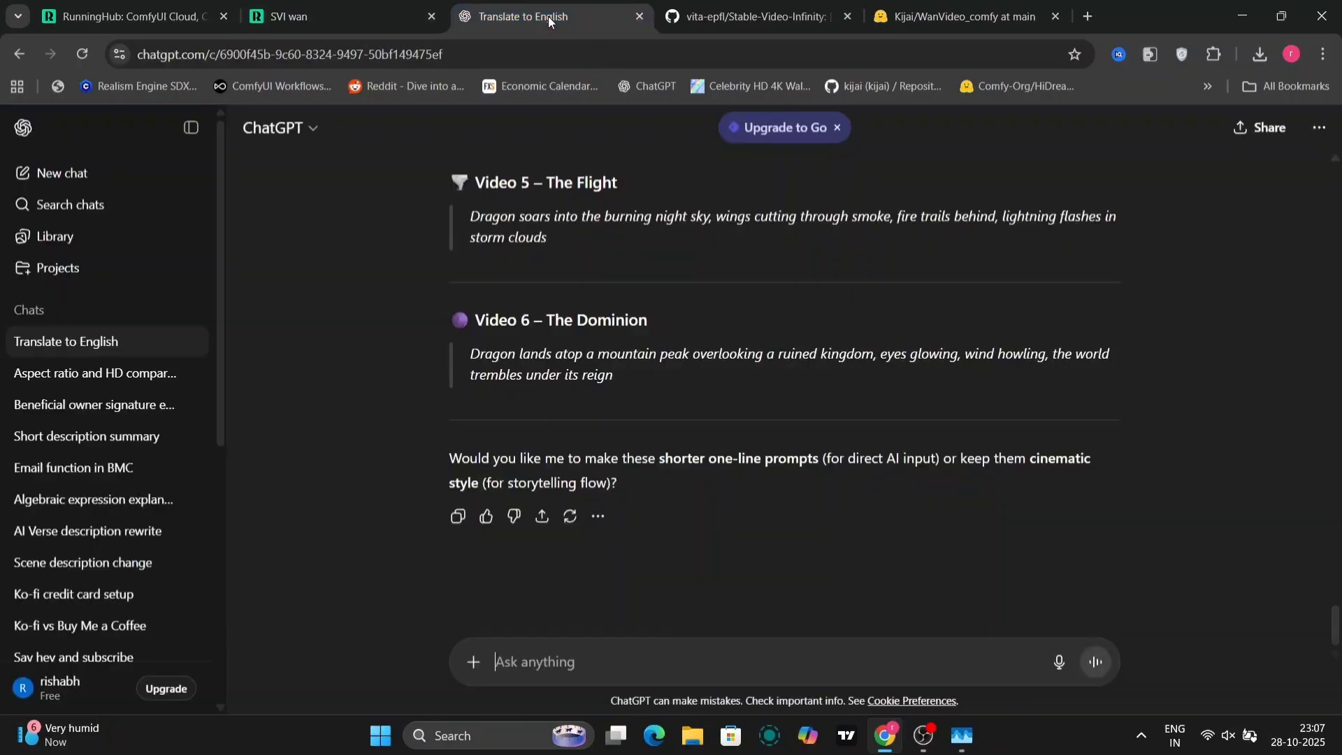
scroll(749, 288, "up", 10)
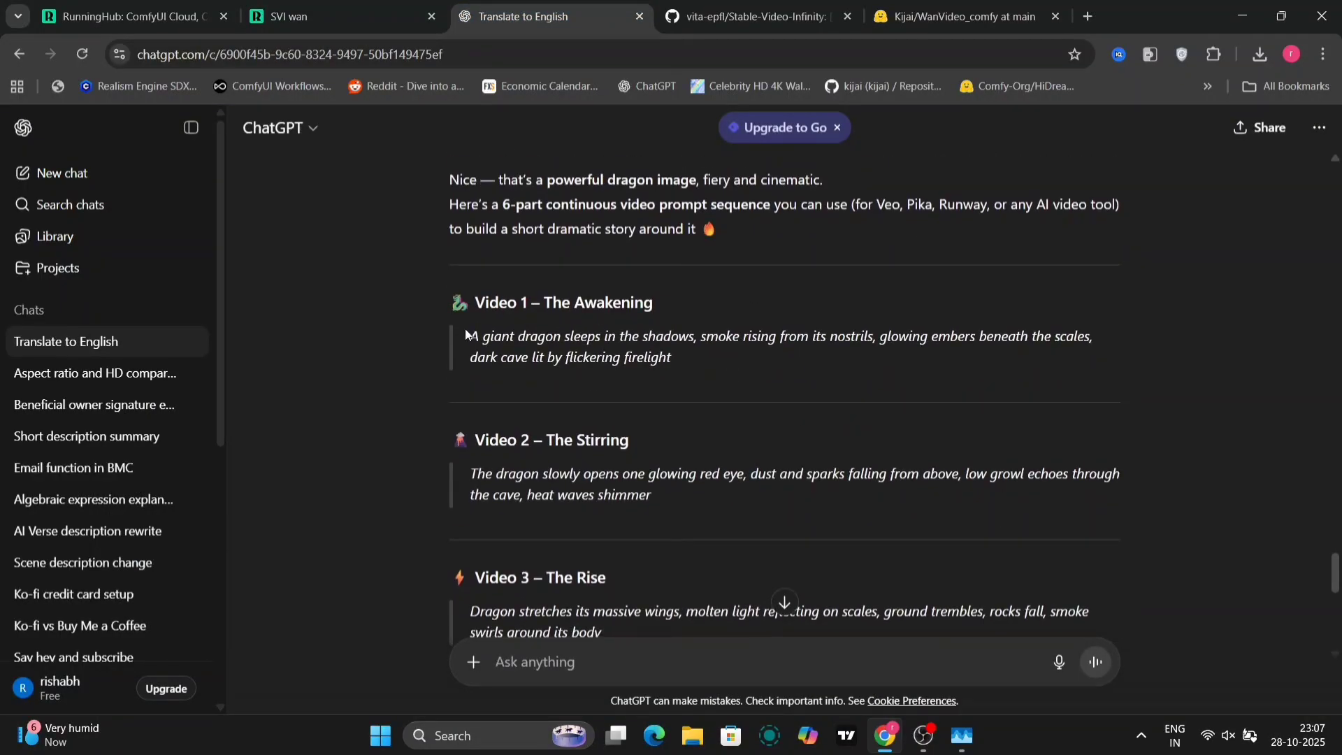
left_click_drag(471, 334, 660, 383)
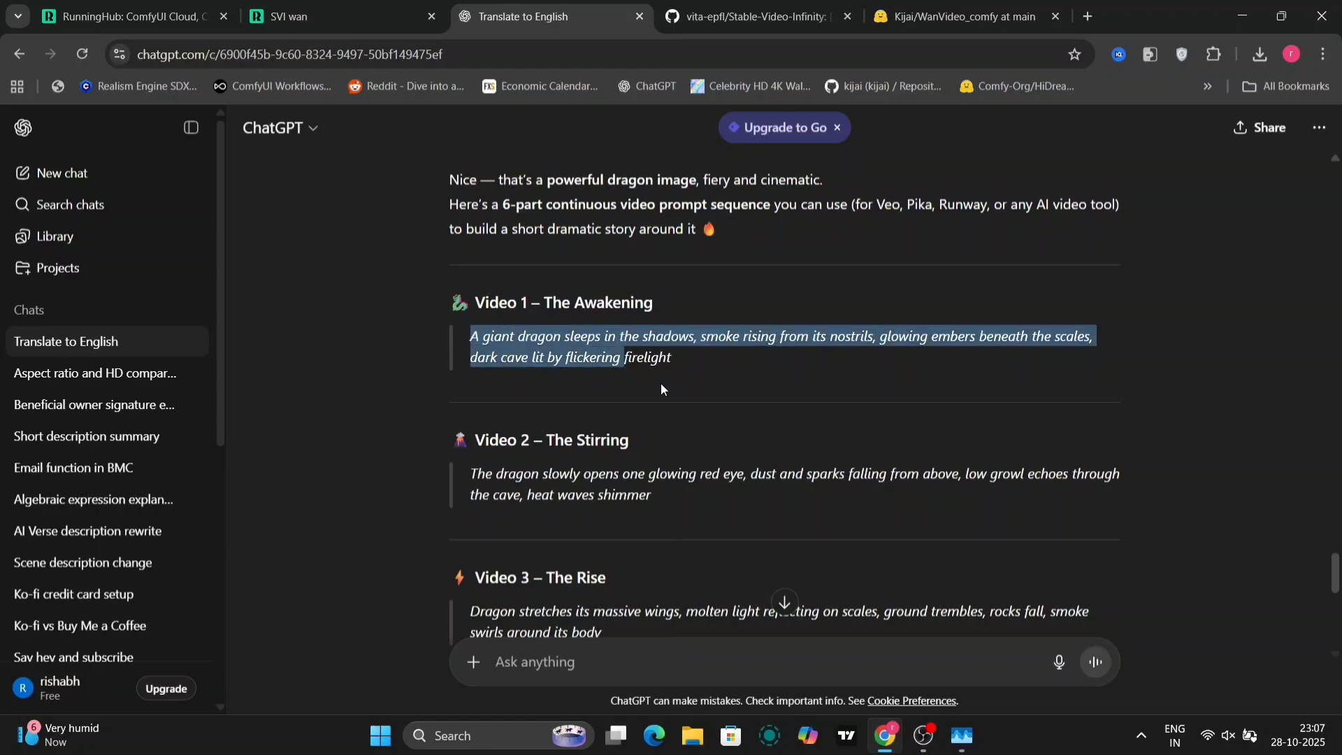
left_click_drag(469, 476, 677, 526)
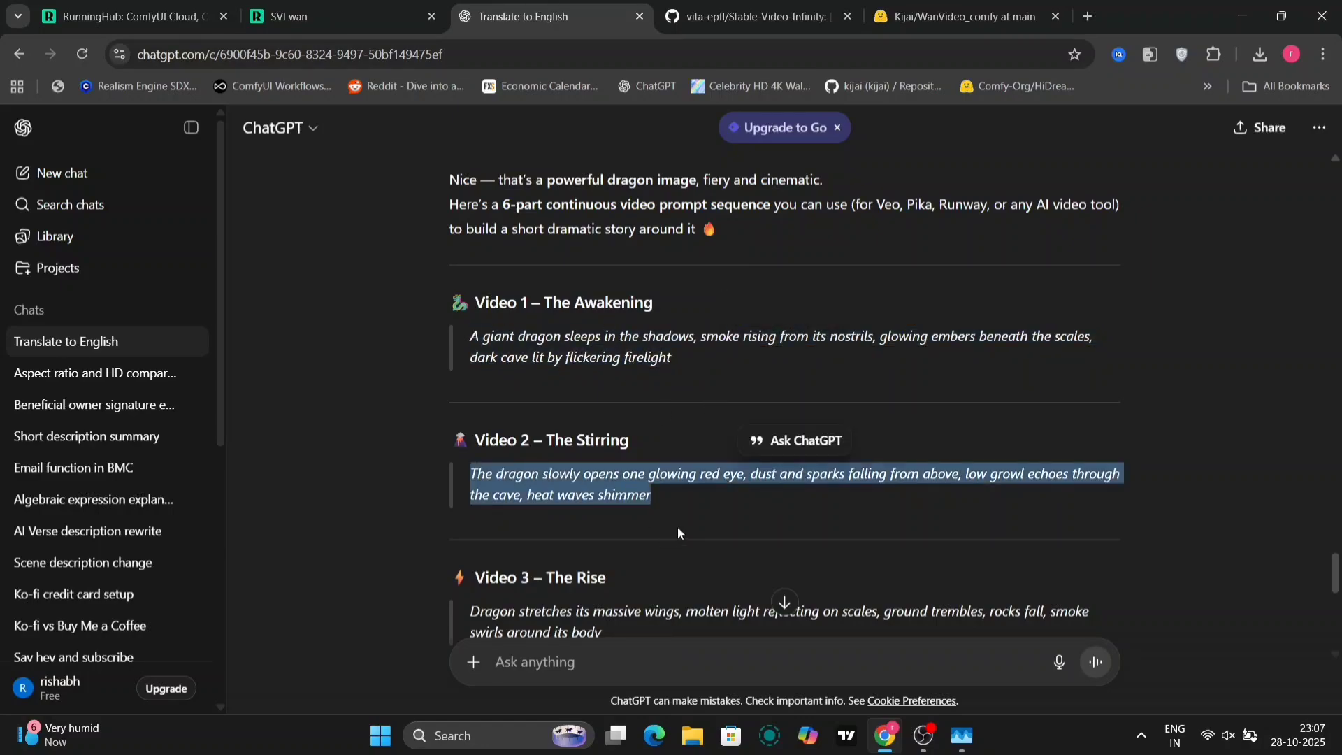
scroll(678, 526, "down", 3)
left_click_drag(469, 419, 613, 463)
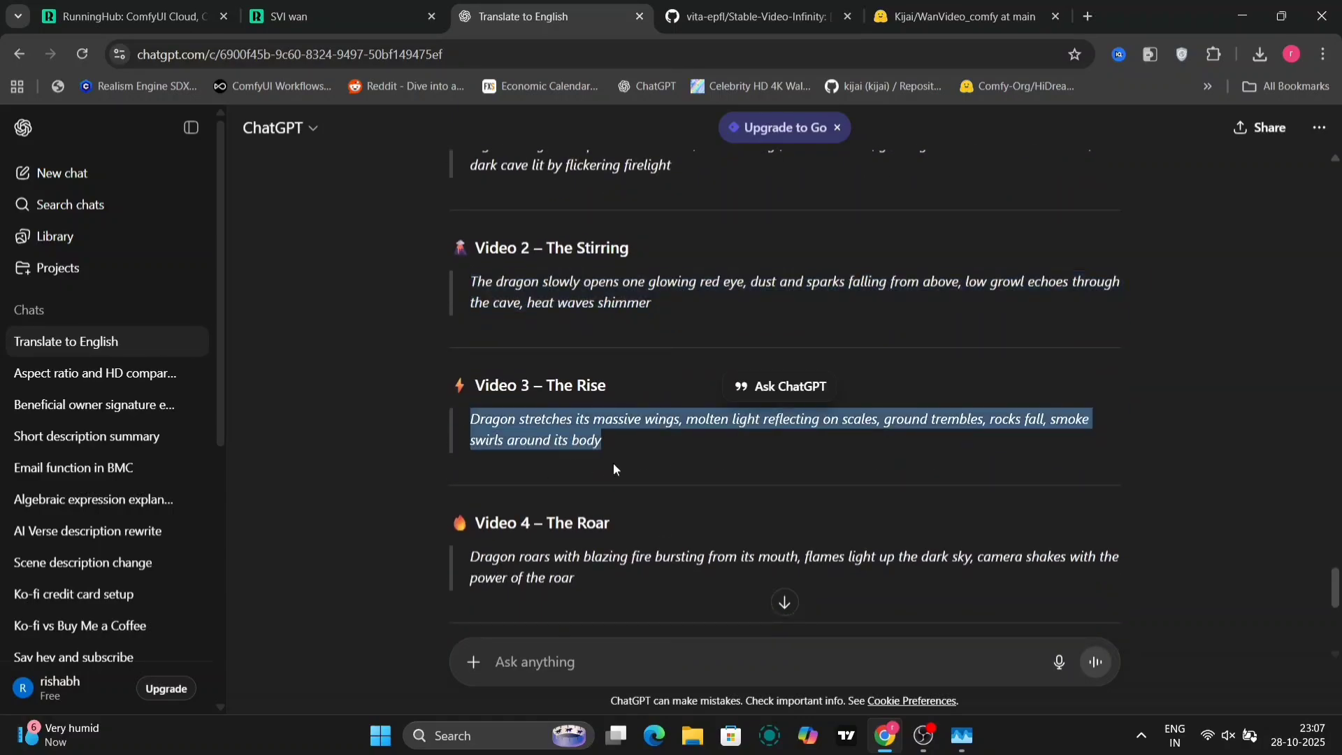
scroll(614, 463, "down", 4)
scroll(614, 463, "down", 2)
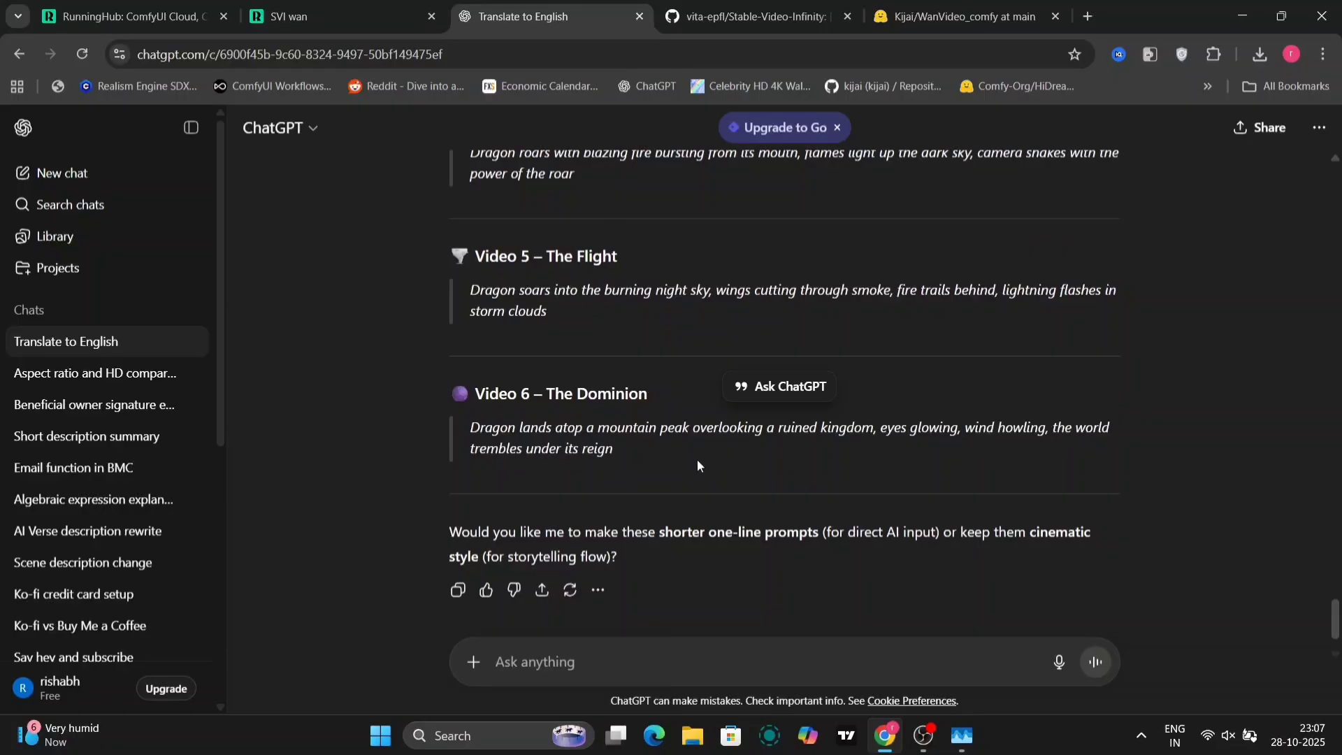
scroll(549, 238, "up", 7)
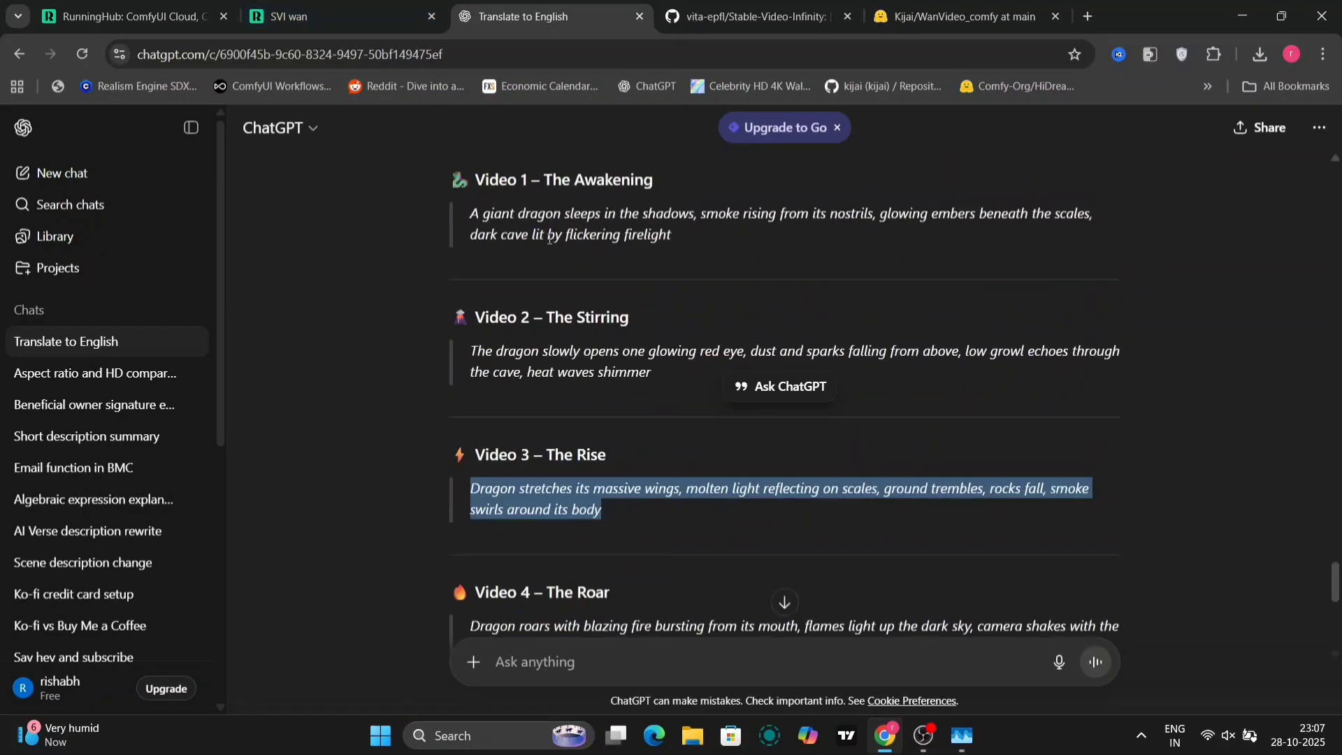
Step: Return to the SVI wan workflow and examine the first extension group with its own TextEncode prompt, sampler and Video Combine nodes
left_click(333, 4)
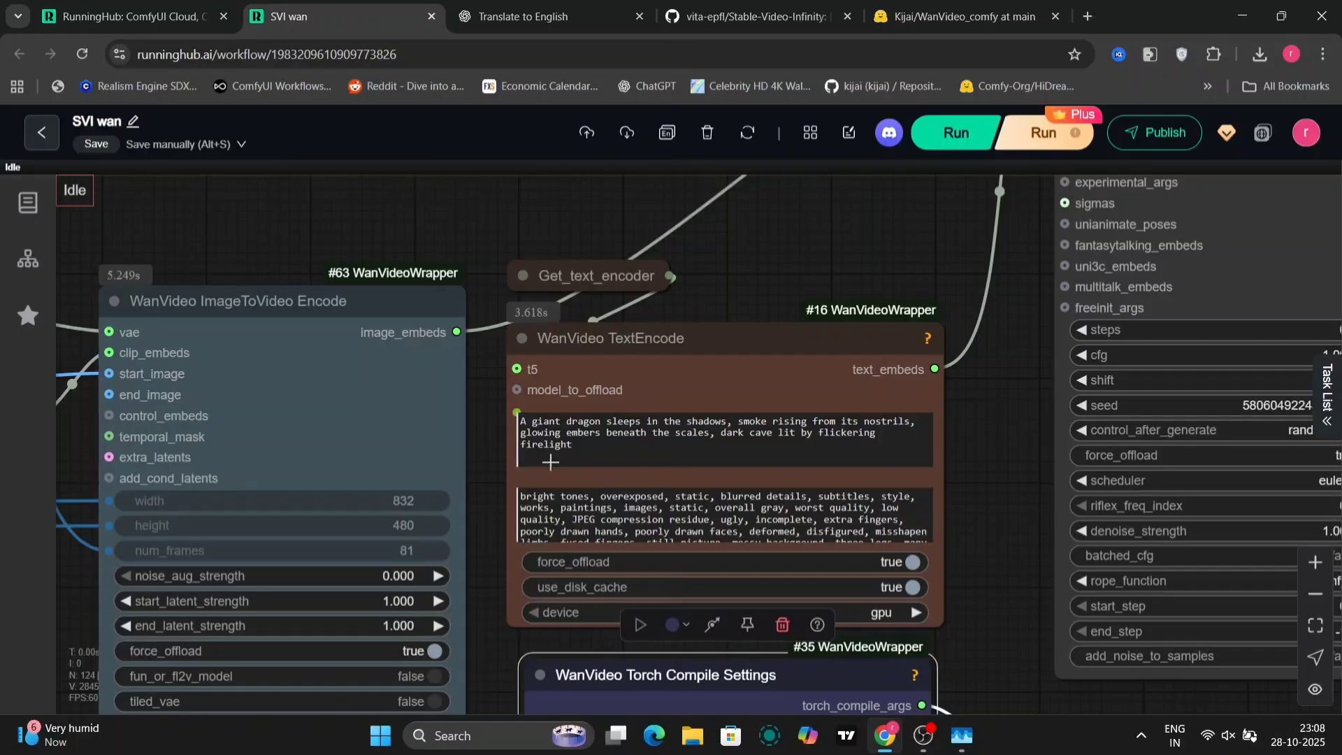
scroll(1022, 405, "down", 5)
scroll(665, 509, "right", 8)
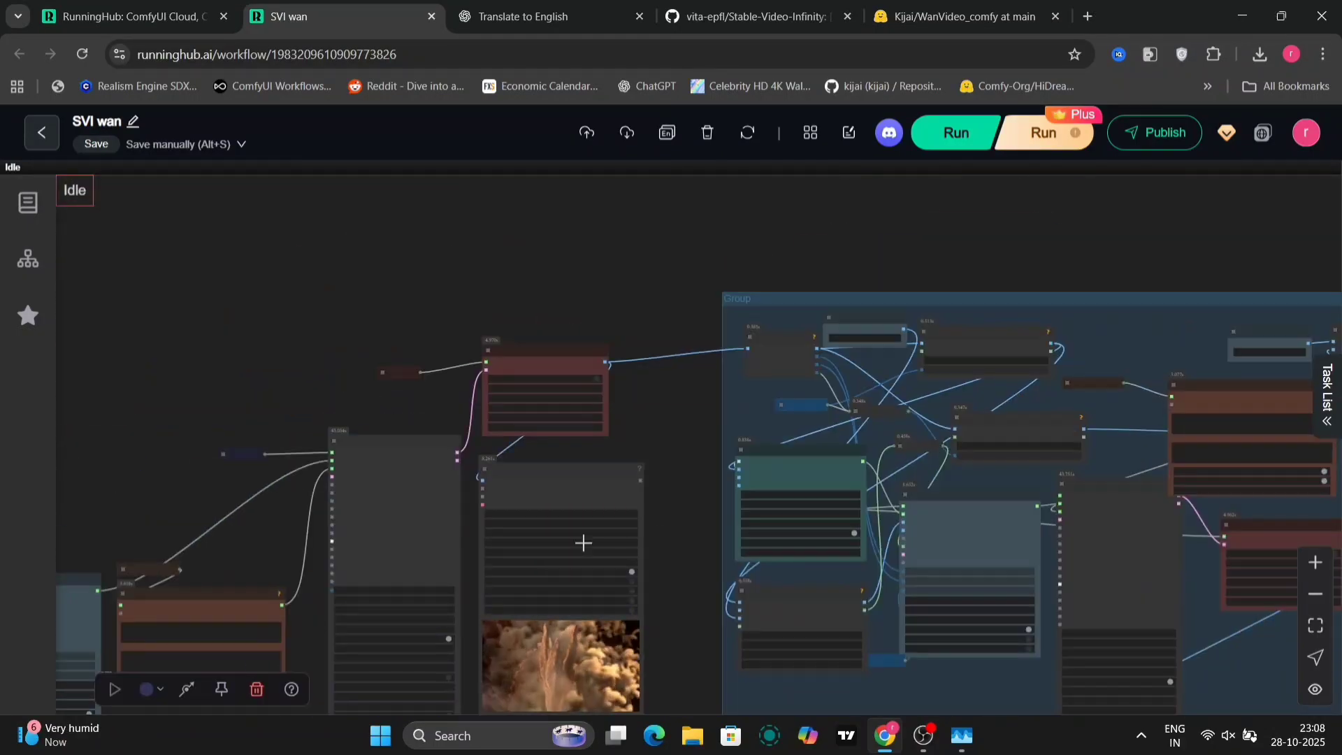
scroll(1136, 466, "up", 4)
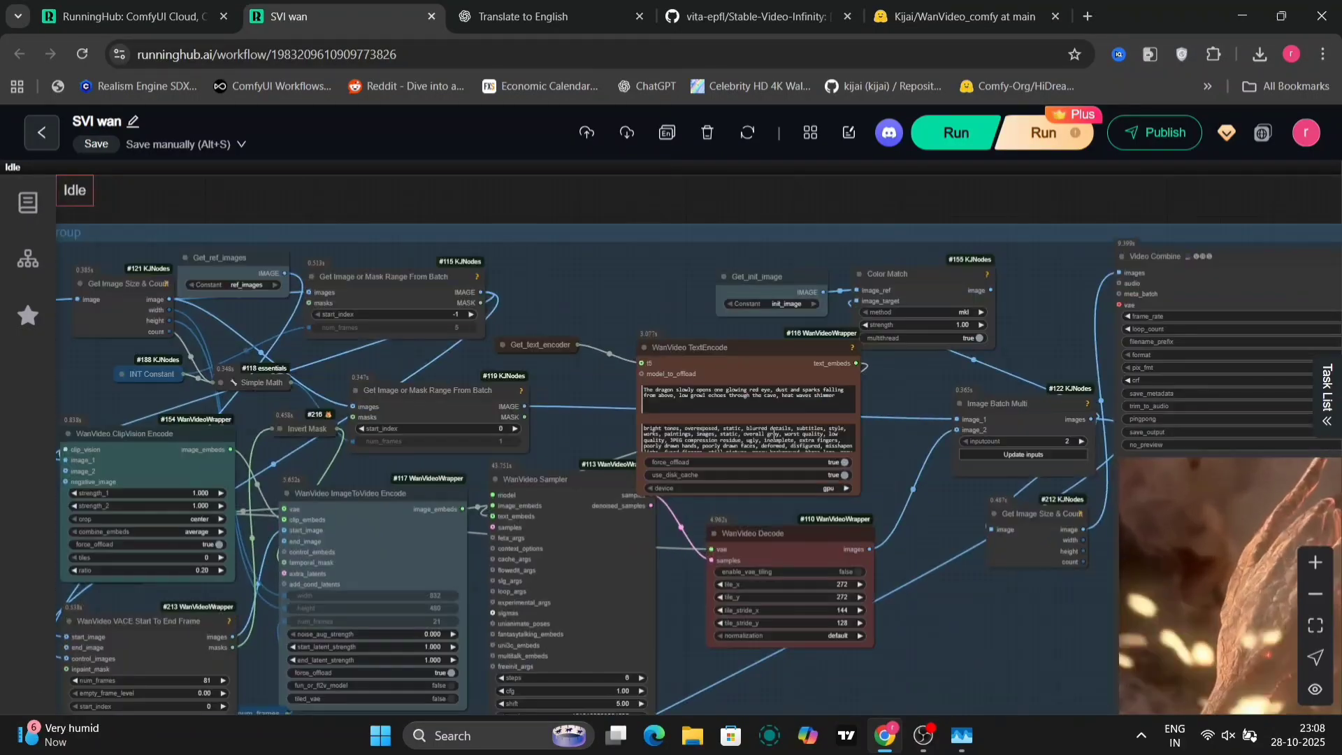
scroll(894, 397, "up", 5)
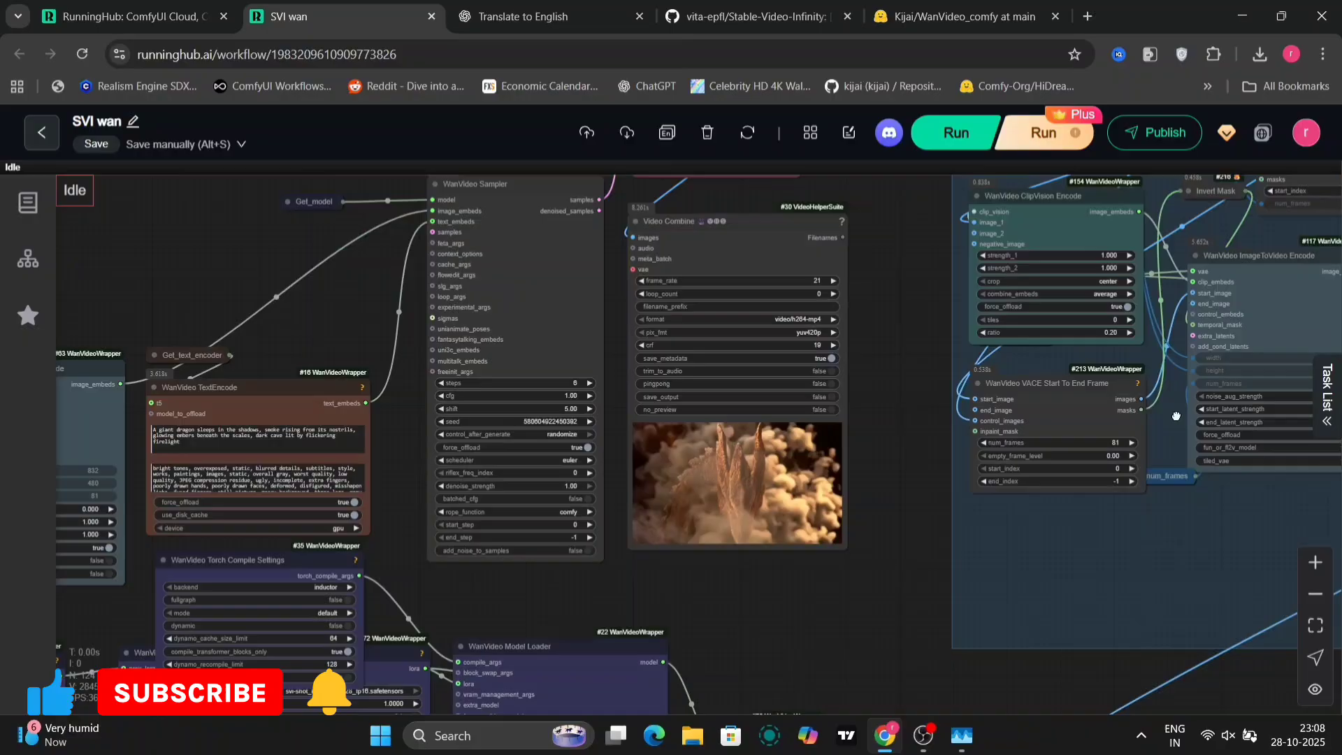
Step: Review the first segment's dragon prompt, the WanVideo Sampler settings and the Video Combine output
left_click_drag(641, 539, 1299, 337)
scroll(808, 353, "up", 5)
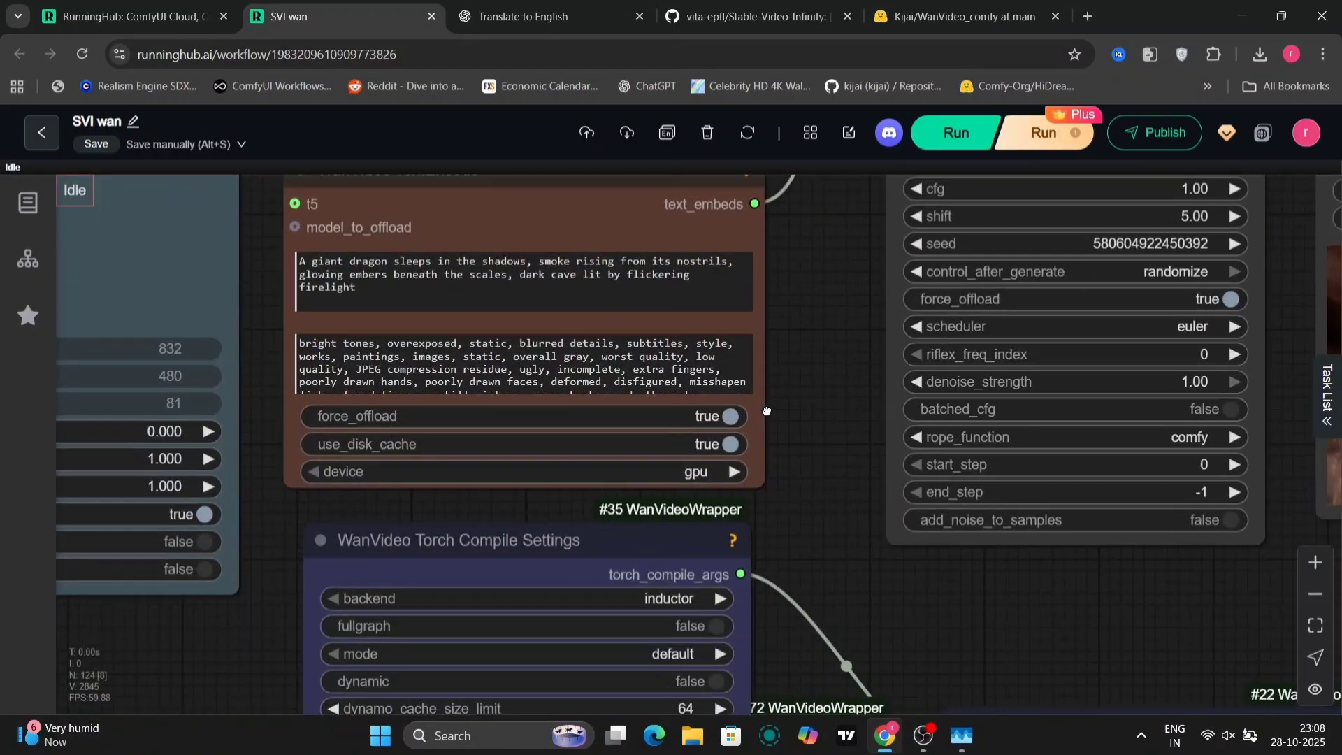
scroll(790, 454, "down", 1)
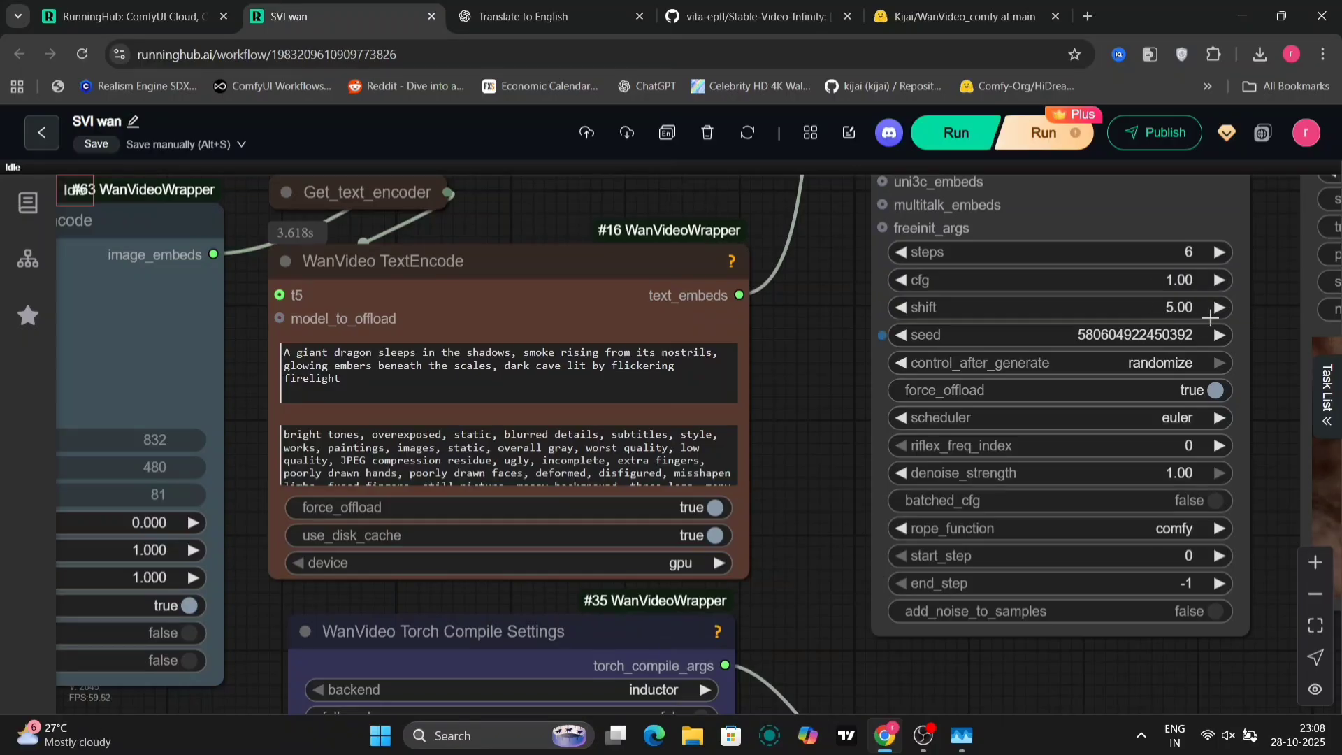
left_click_drag(1255, 407, 561, 491)
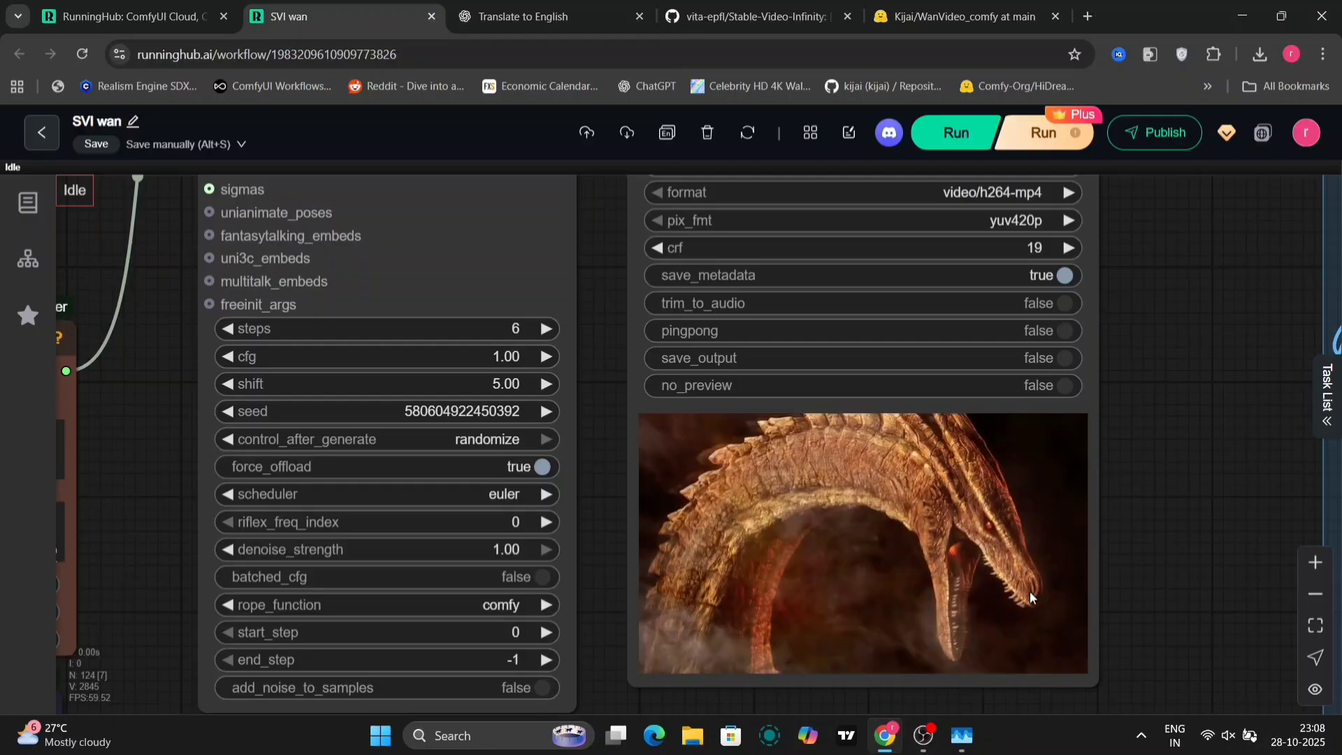
Step: Open the first Video Combine node's preview in its own browser tab, watch the clip and close it
scroll(1173, 581, "down", 5)
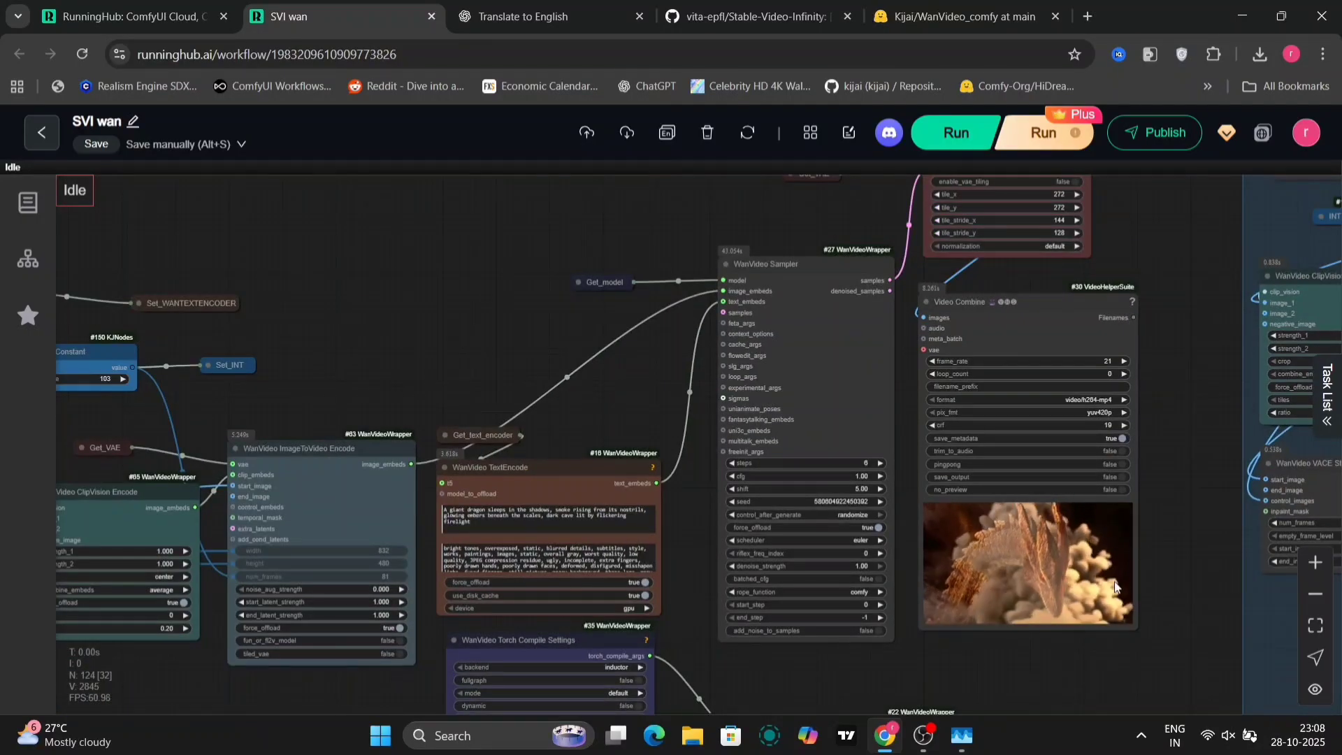
right_click(1017, 571)
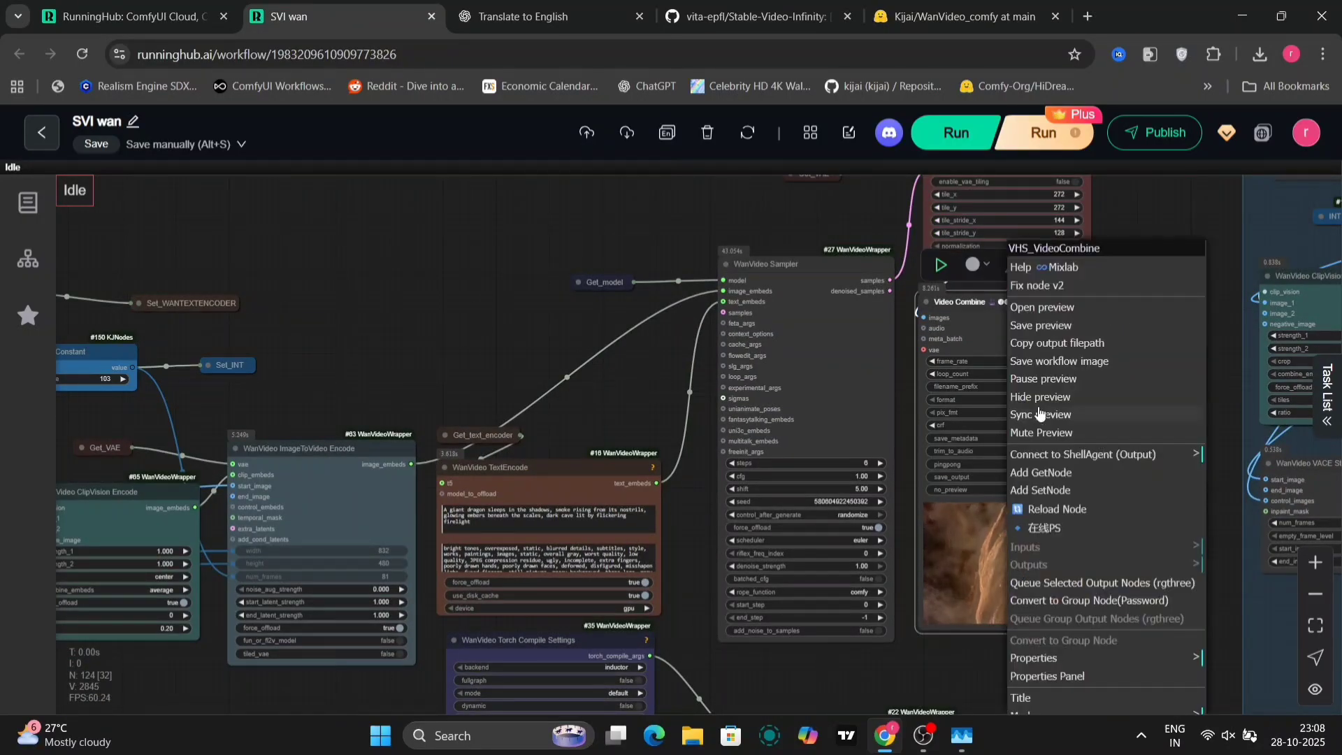
left_click(1041, 308)
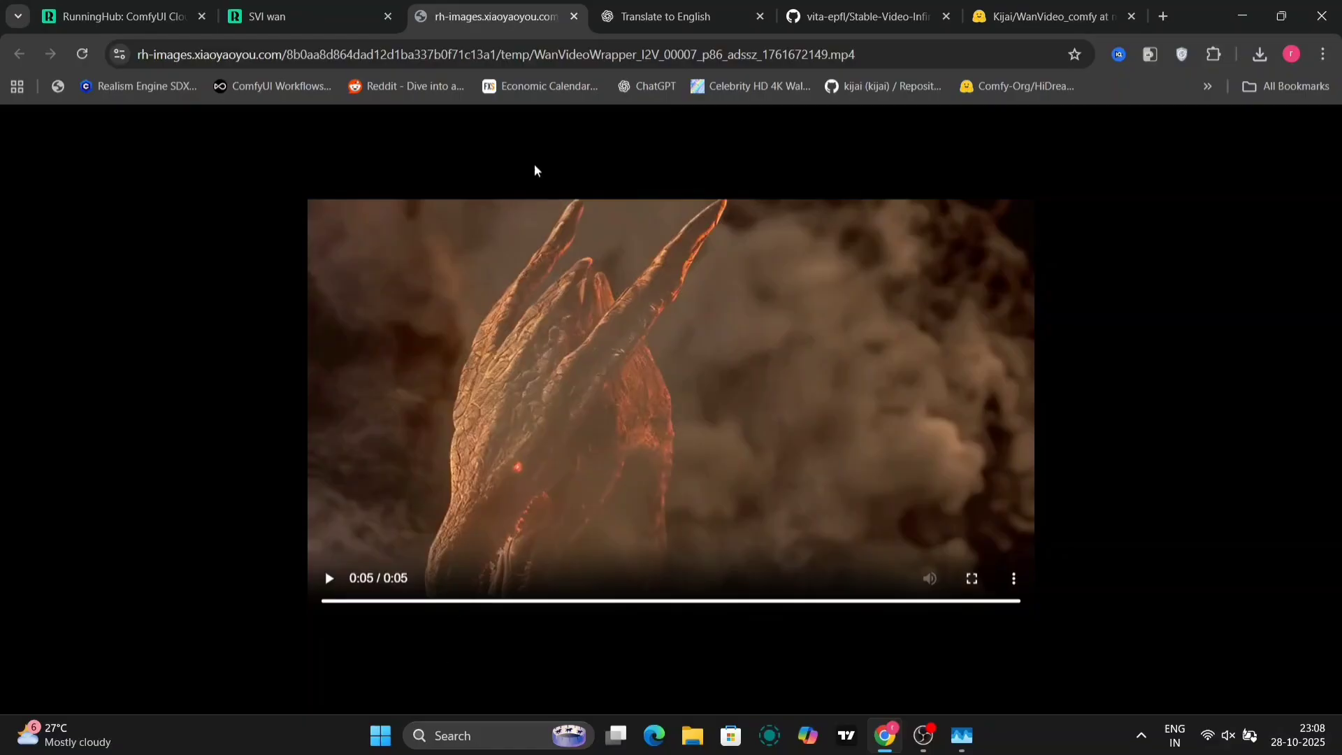
left_click(574, 16)
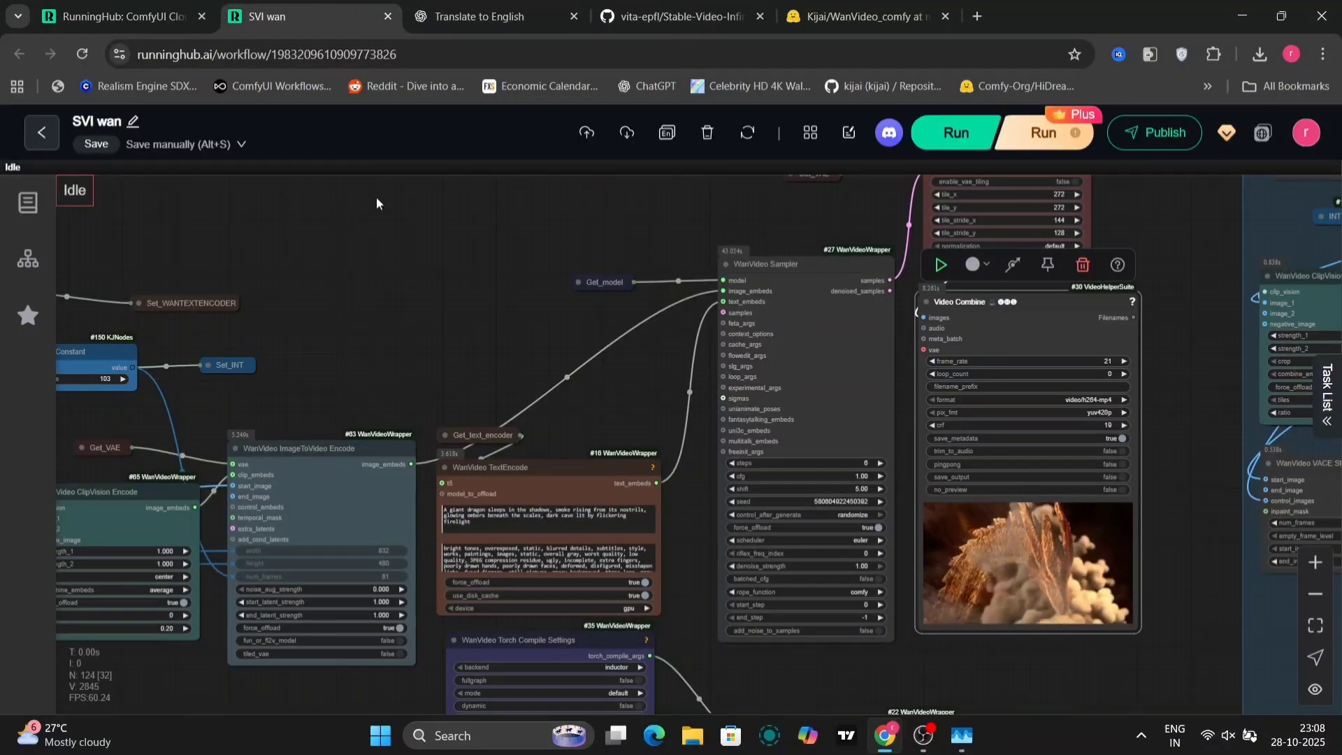
Step: Look over the whole chain of extension groups down to the last Video Combine output and back to the workflow's start
left_click_drag(481, 350, 325, 325)
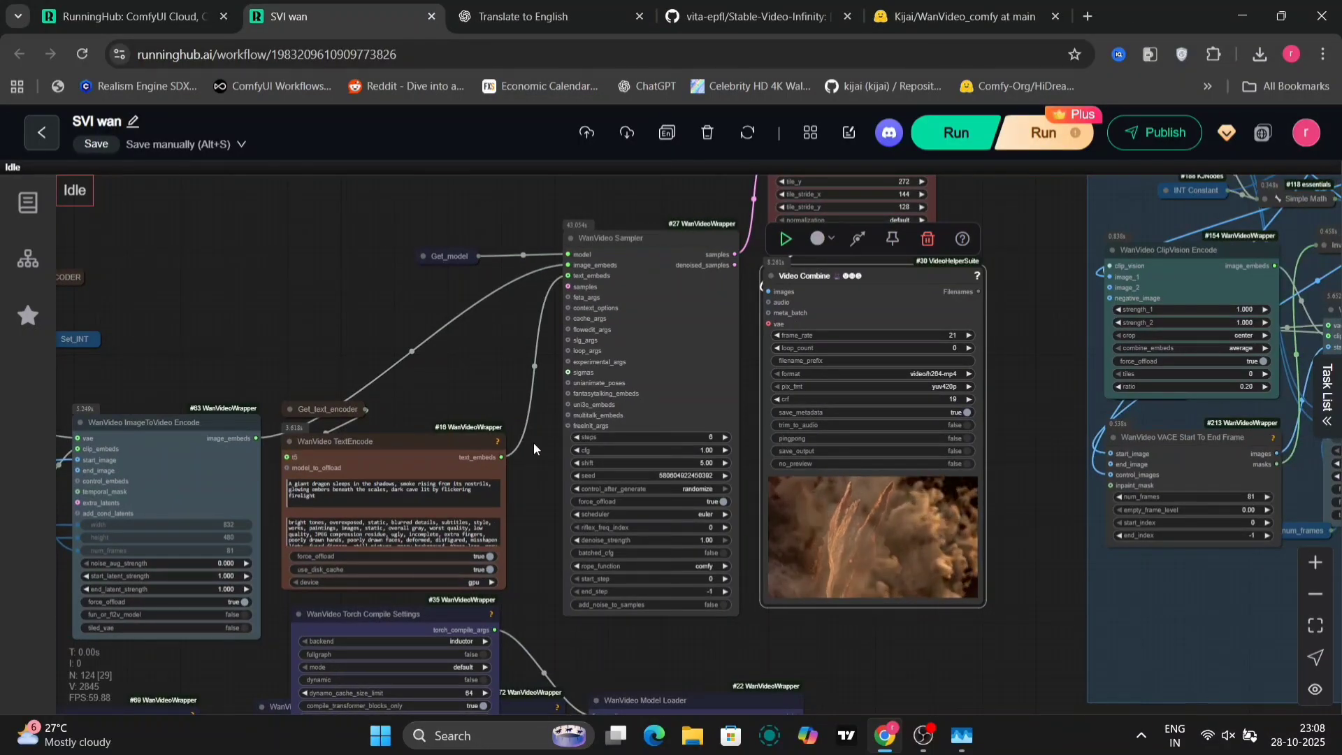
scroll(534, 443, "down", 5)
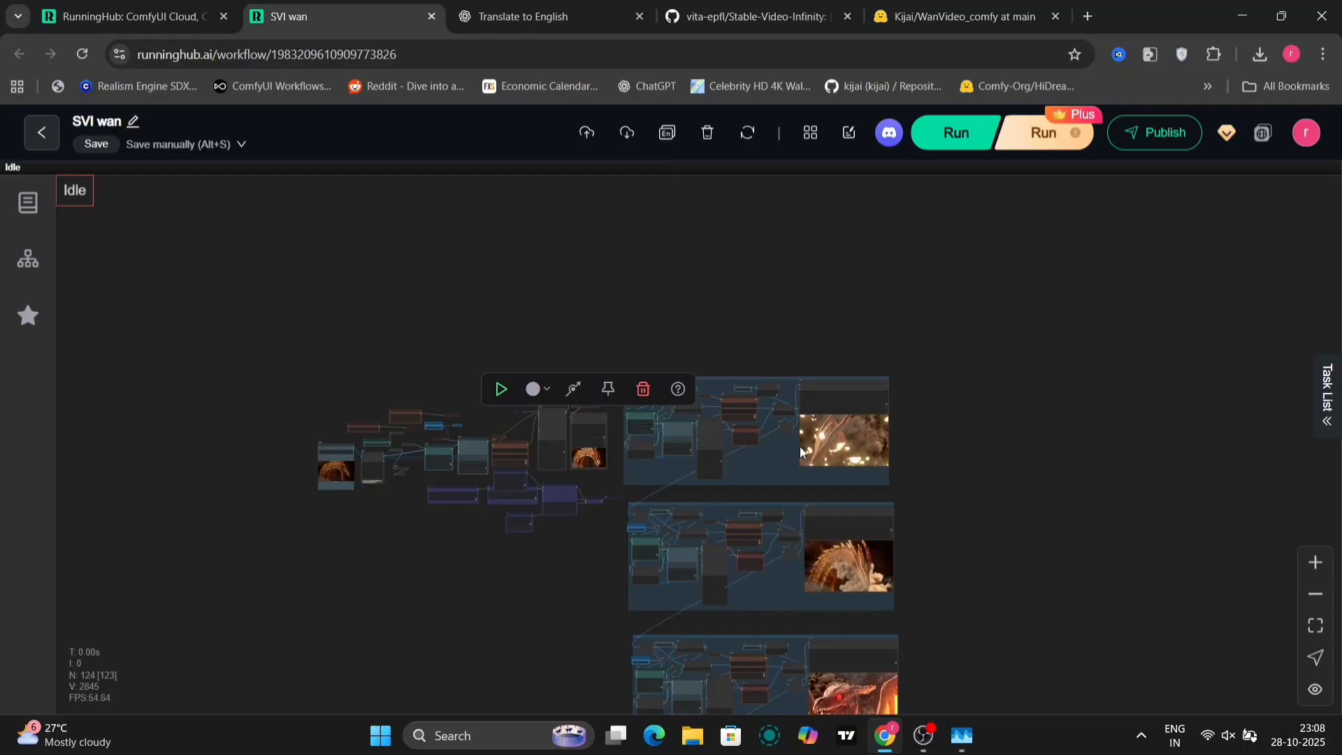
left_click_drag(971, 500, 908, 207)
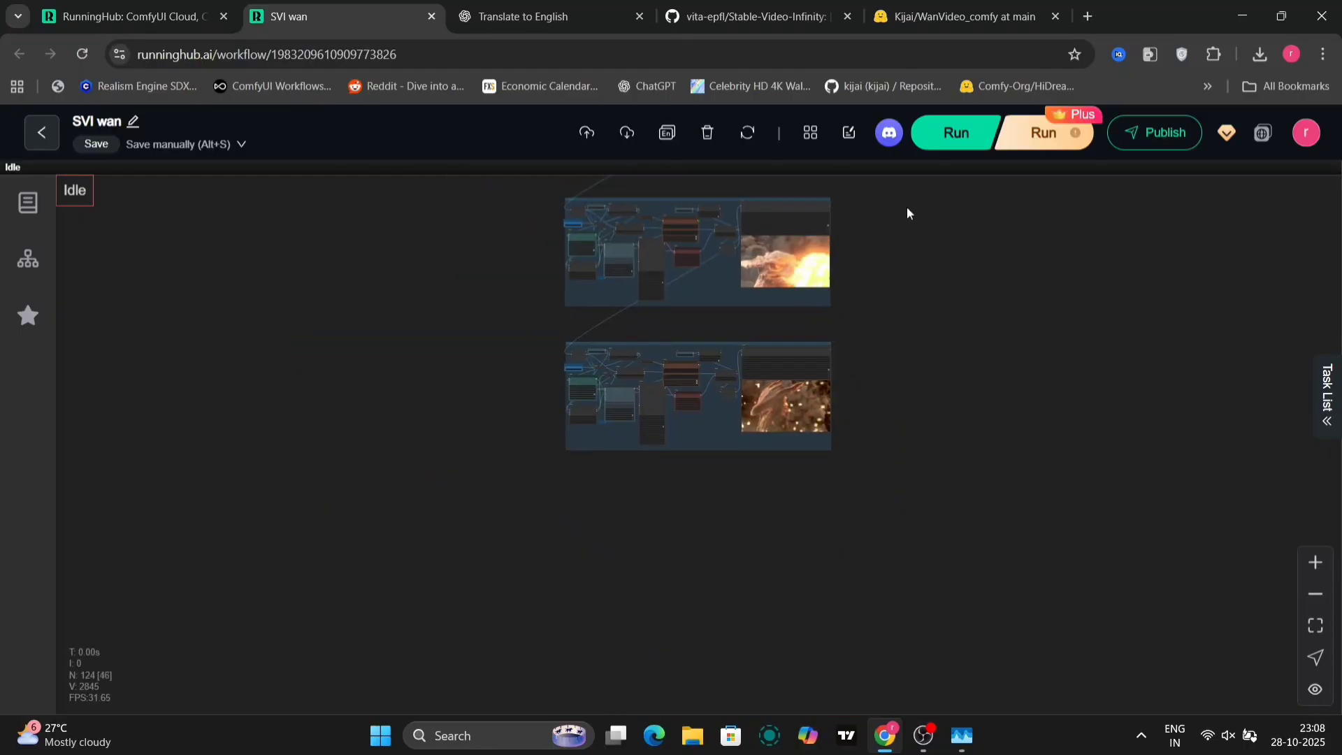
left_click(774, 413)
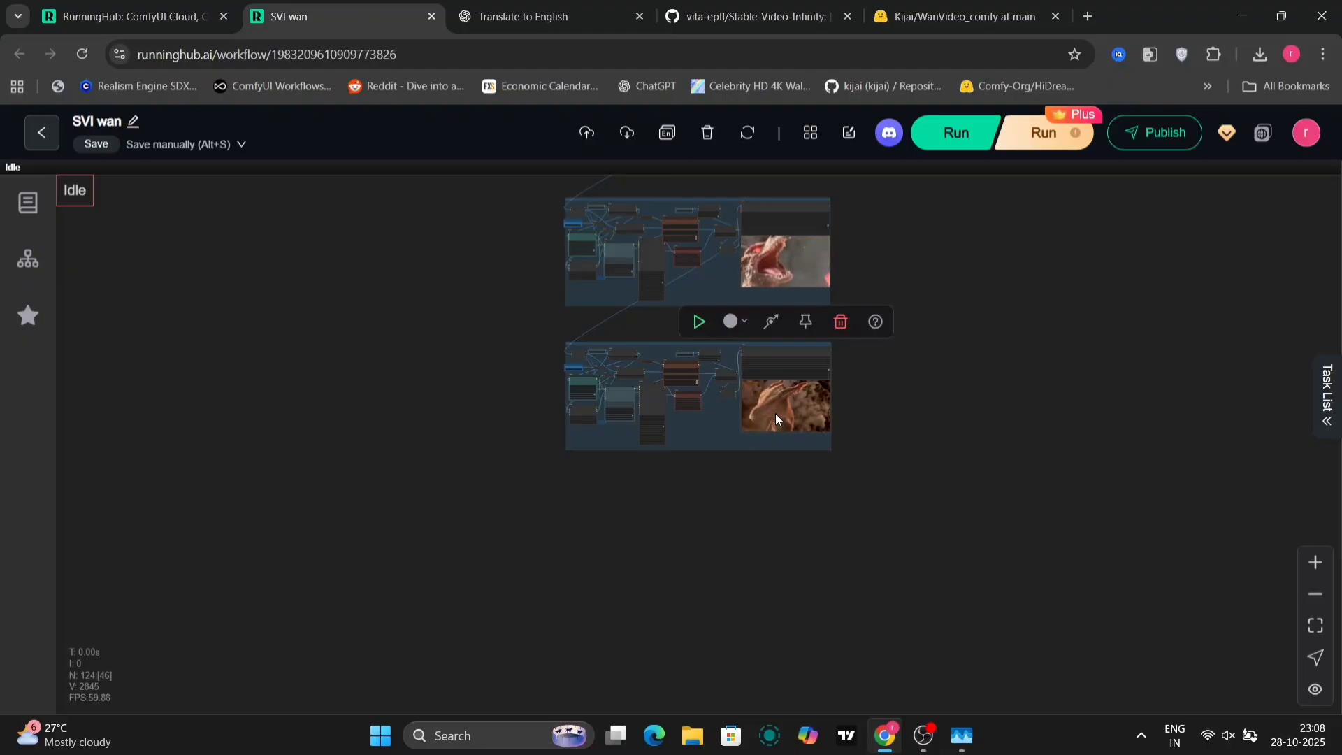
right_click(775, 416)
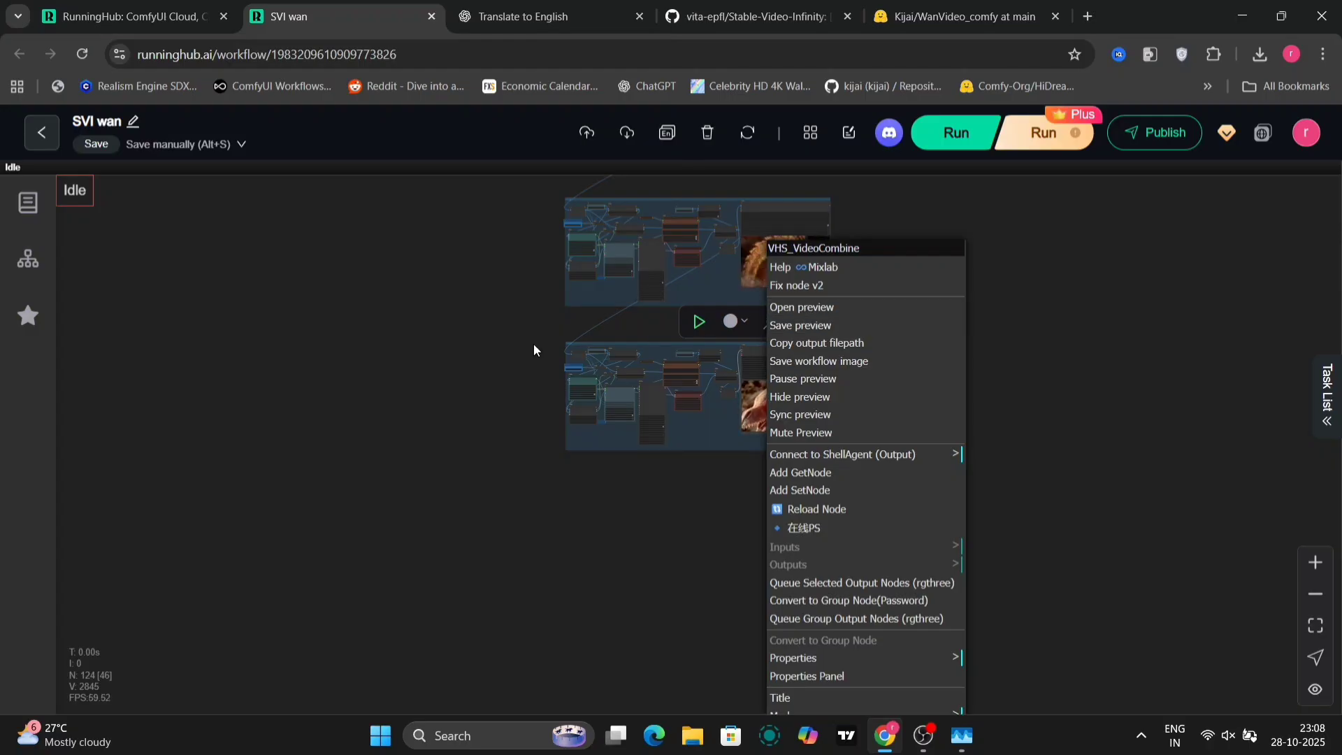
left_click(495, 341)
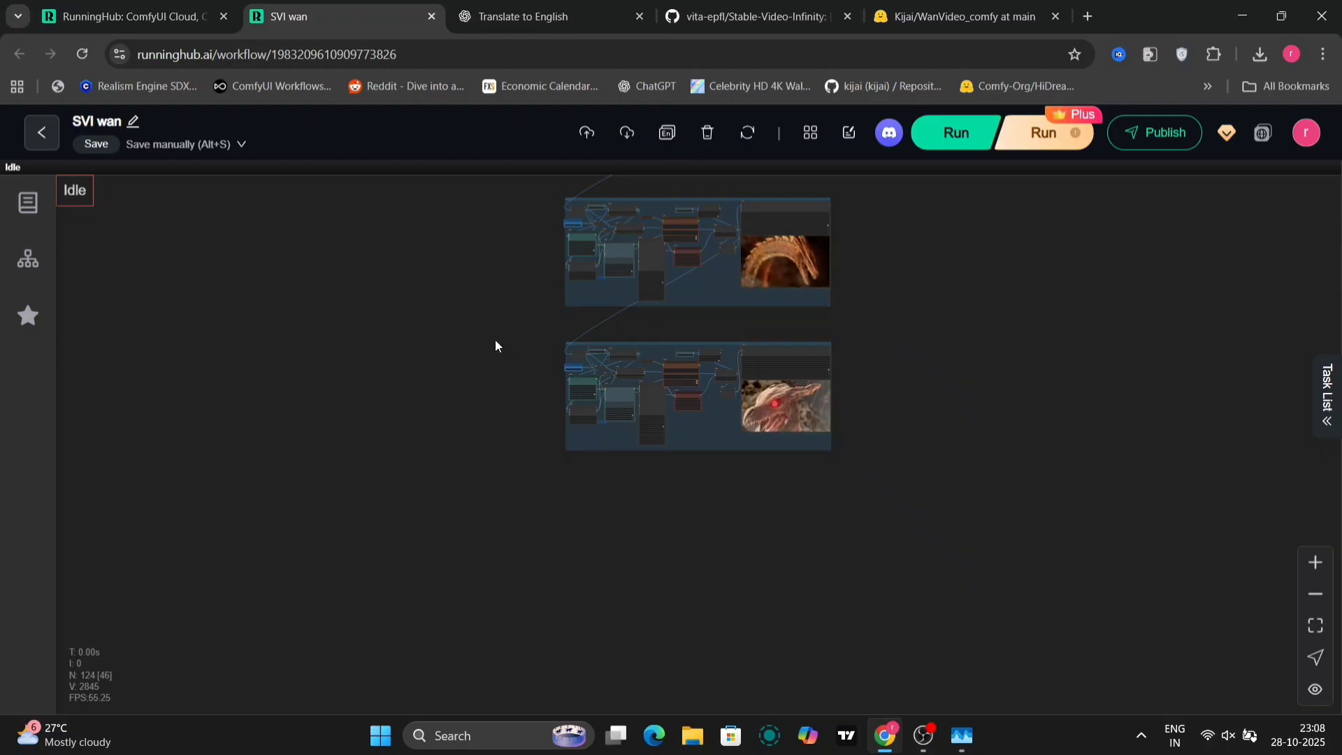
left_click_drag(495, 340, 607, 493)
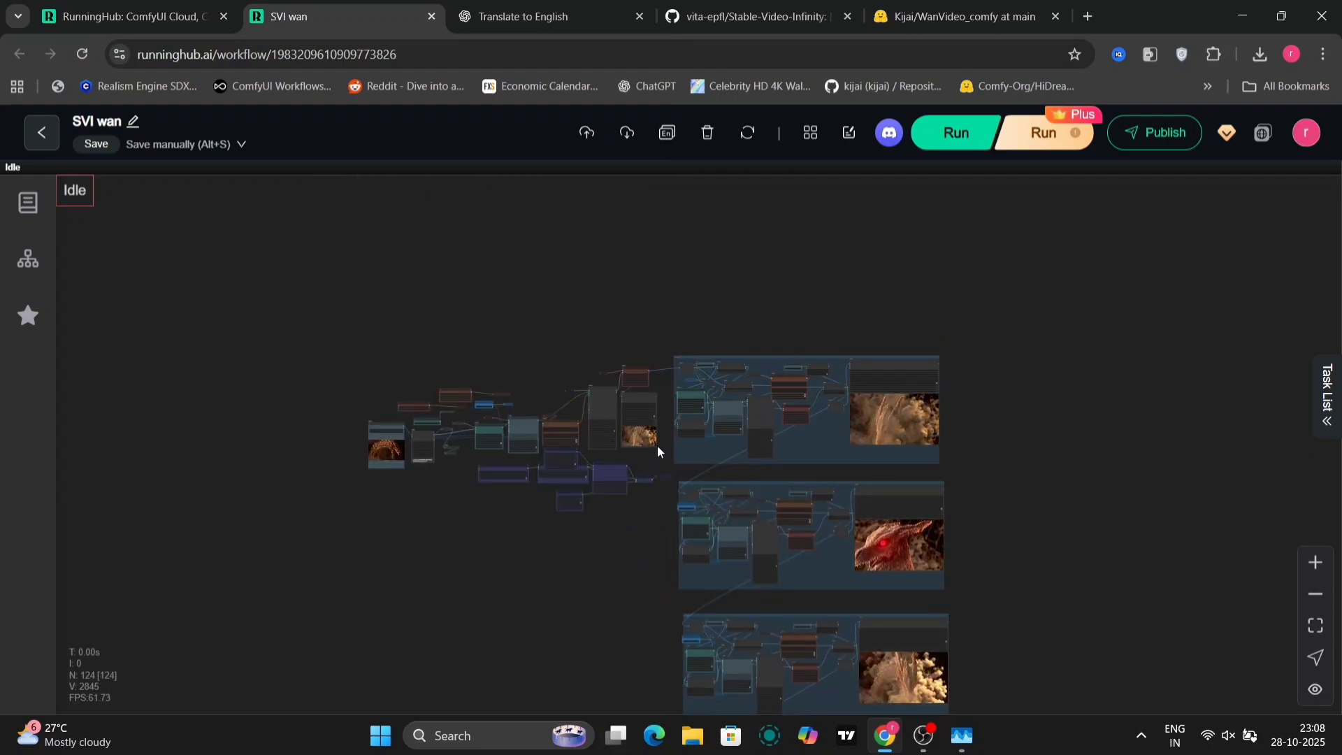
Step: Move the svi-shot WanVideo Lora Select node out from under Torch Compile Settings, placing it beside the WanVideo Block Swap node
scroll(651, 476, "up", 10)
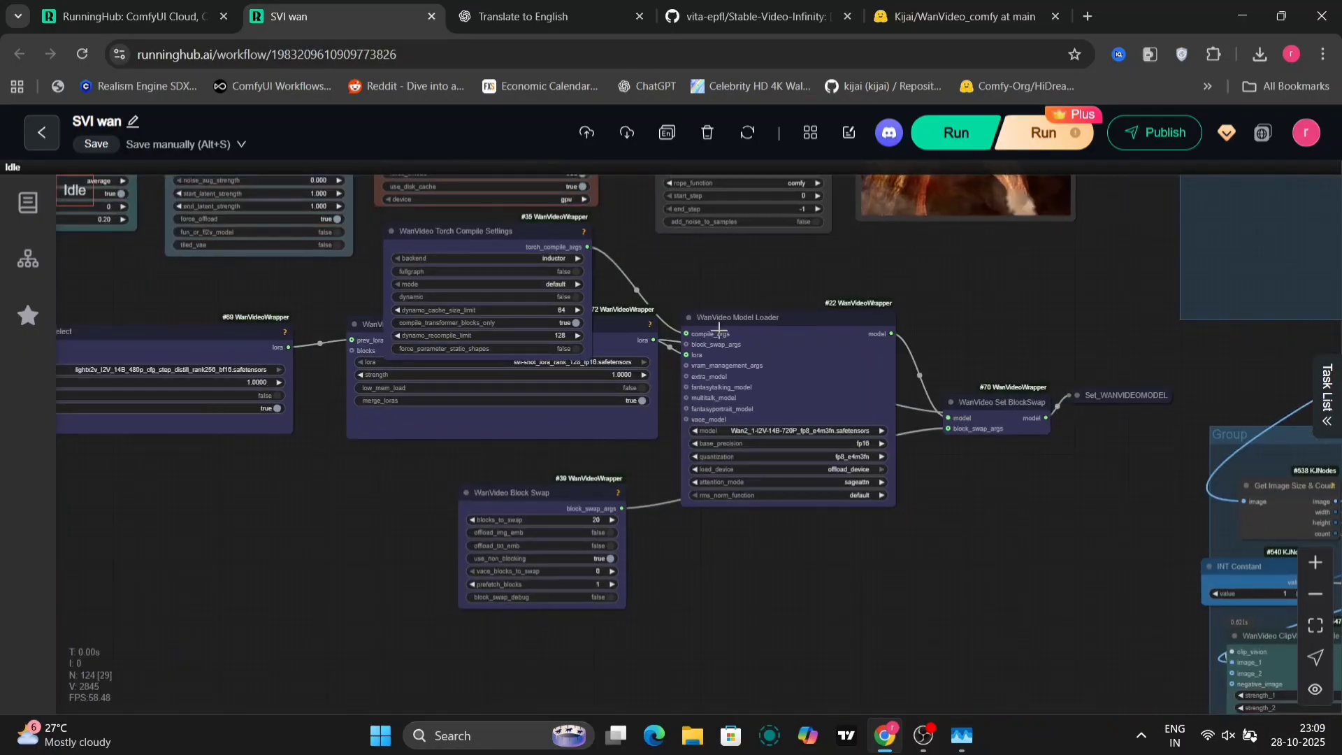
left_click_drag(626, 314, 399, 482)
left_click(366, 403)
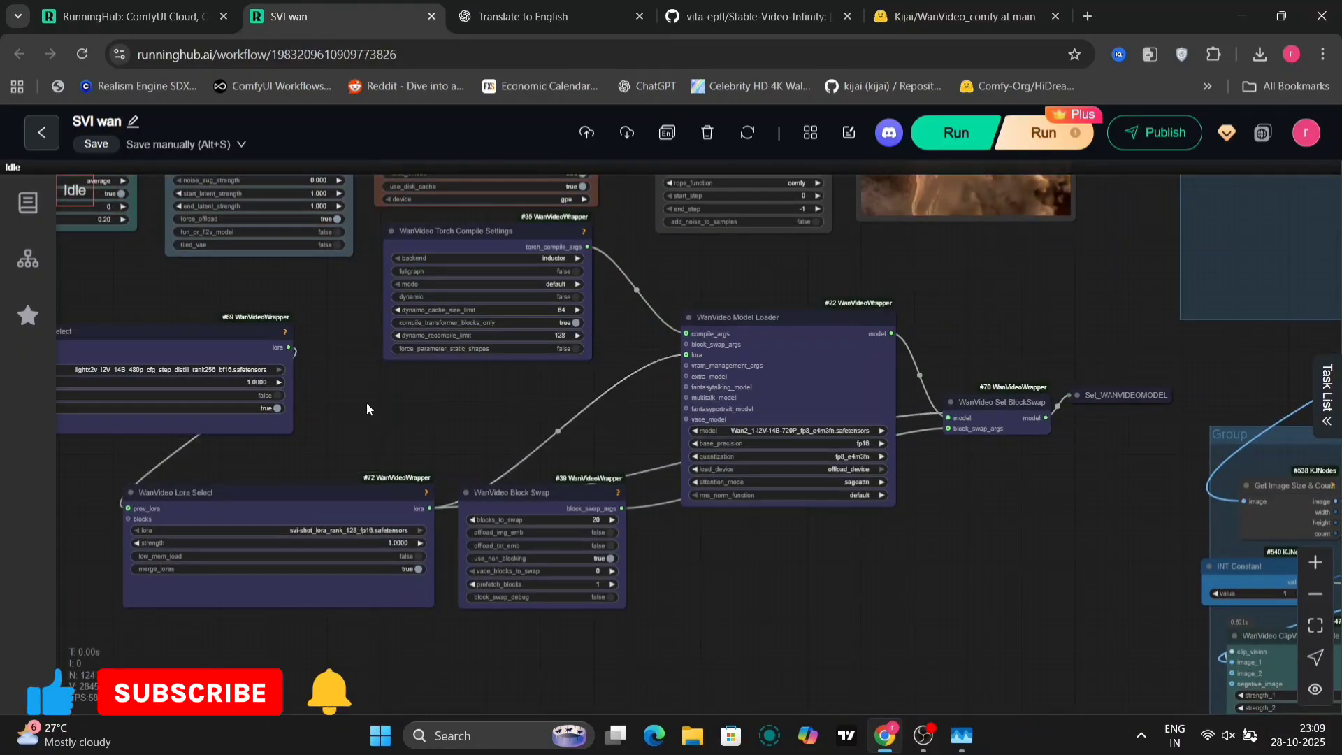
Step: Examine the lightx2v and svi-shot Lora Select nodes, the Block Swap and Torch Compile settings, and the WanVideo Model Loader
scroll(366, 403, "up", 6)
left_click_drag(367, 402, 923, 381)
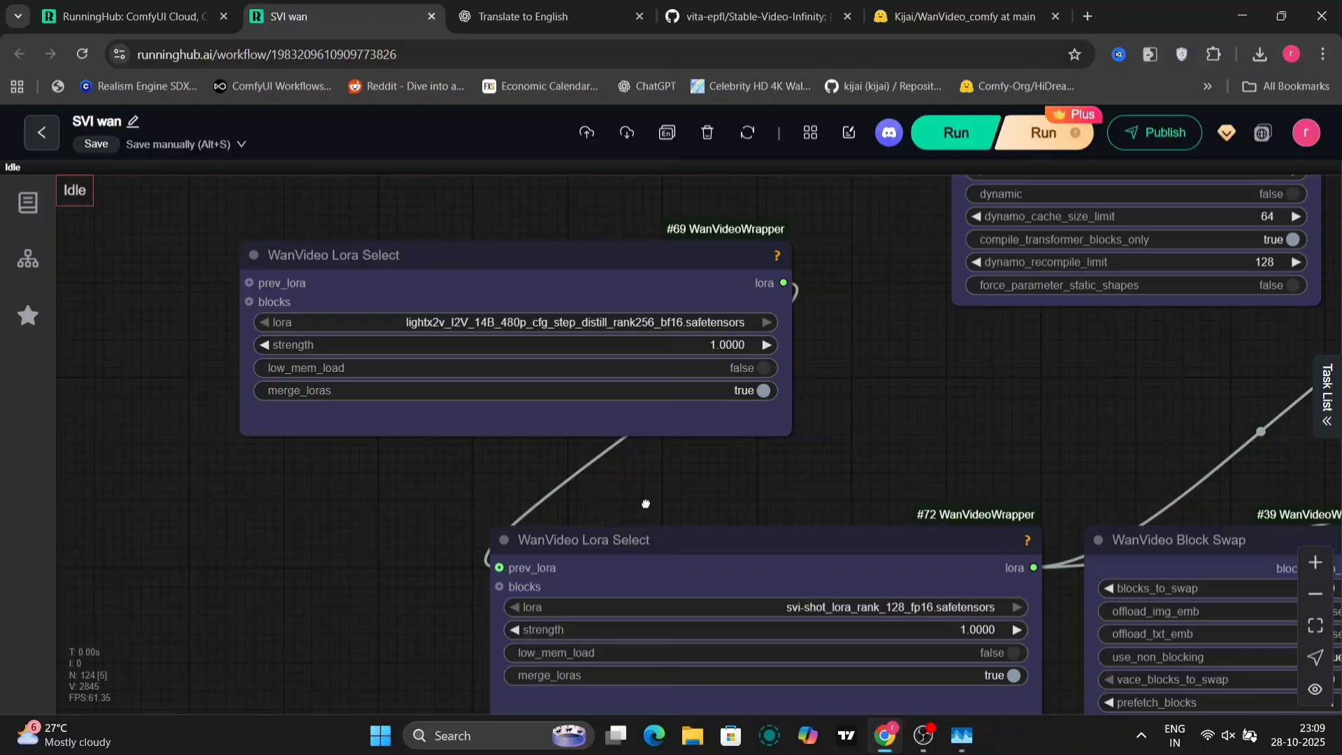
left_click_drag(646, 503, 513, 466)
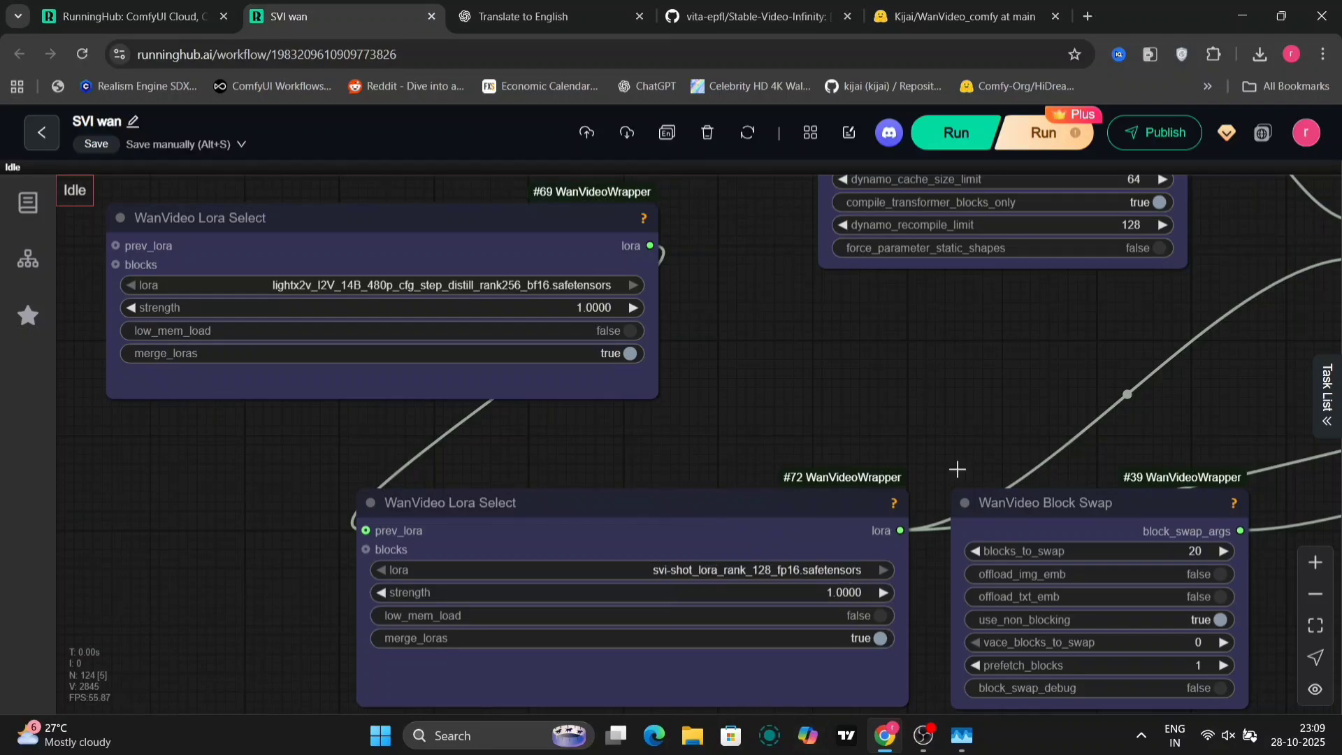
left_click_drag(1067, 422, 773, 674)
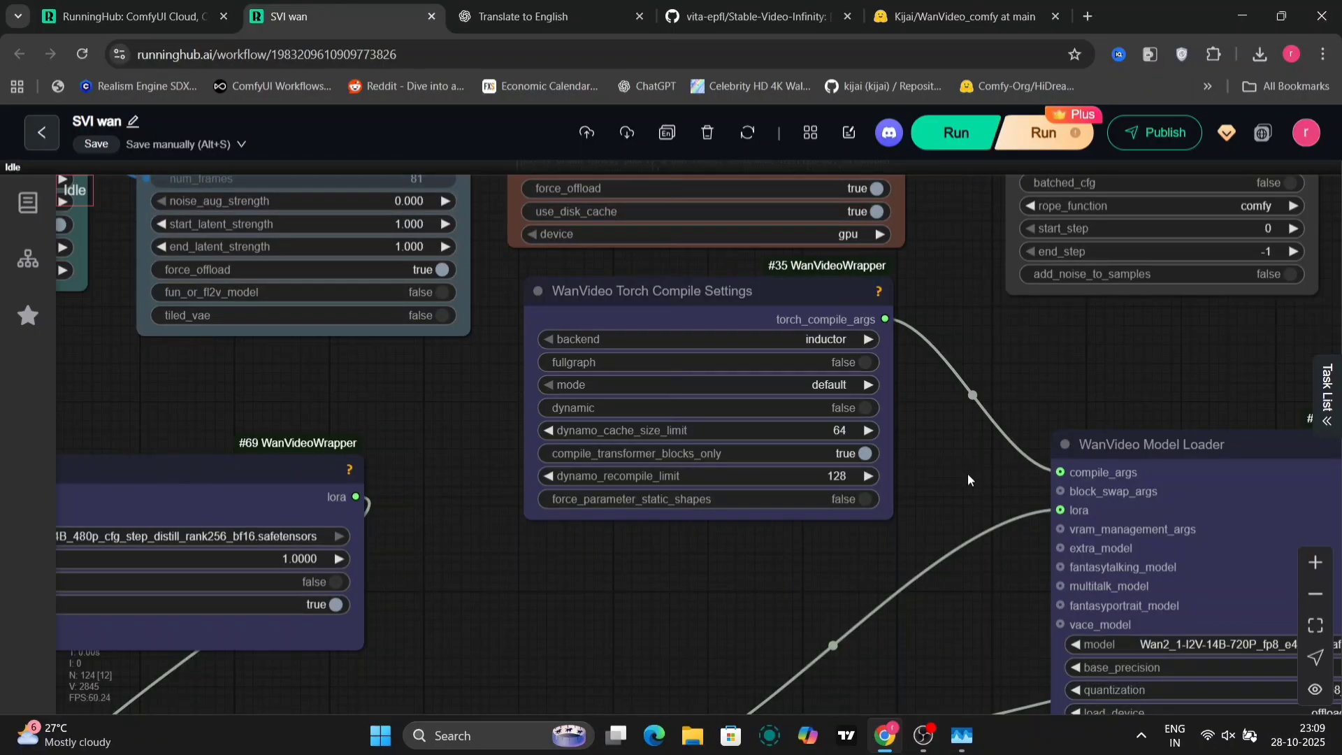
left_click_drag(968, 475, 196, 359)
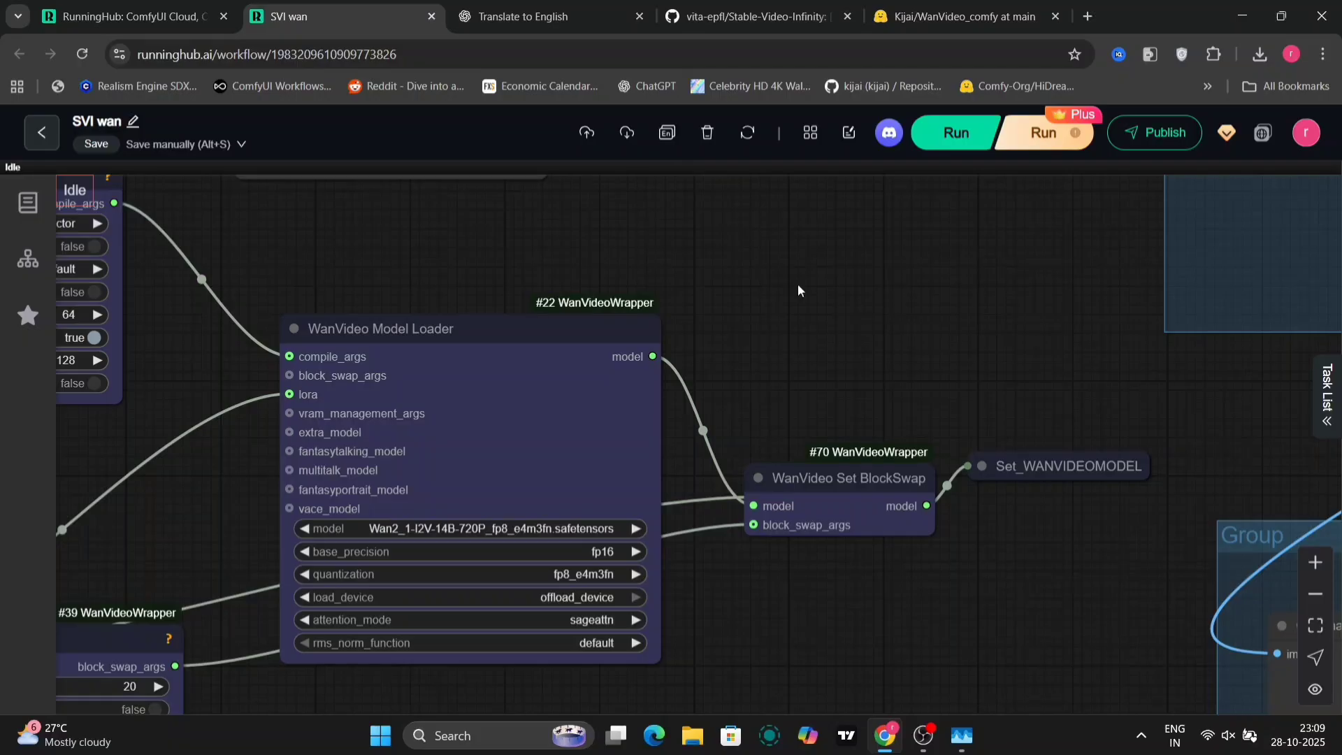
Step: Go back to the first WanVideo Sampler and Video Combine nodes and inspect their settings and preview
left_click_drag(850, 278, 550, 594)
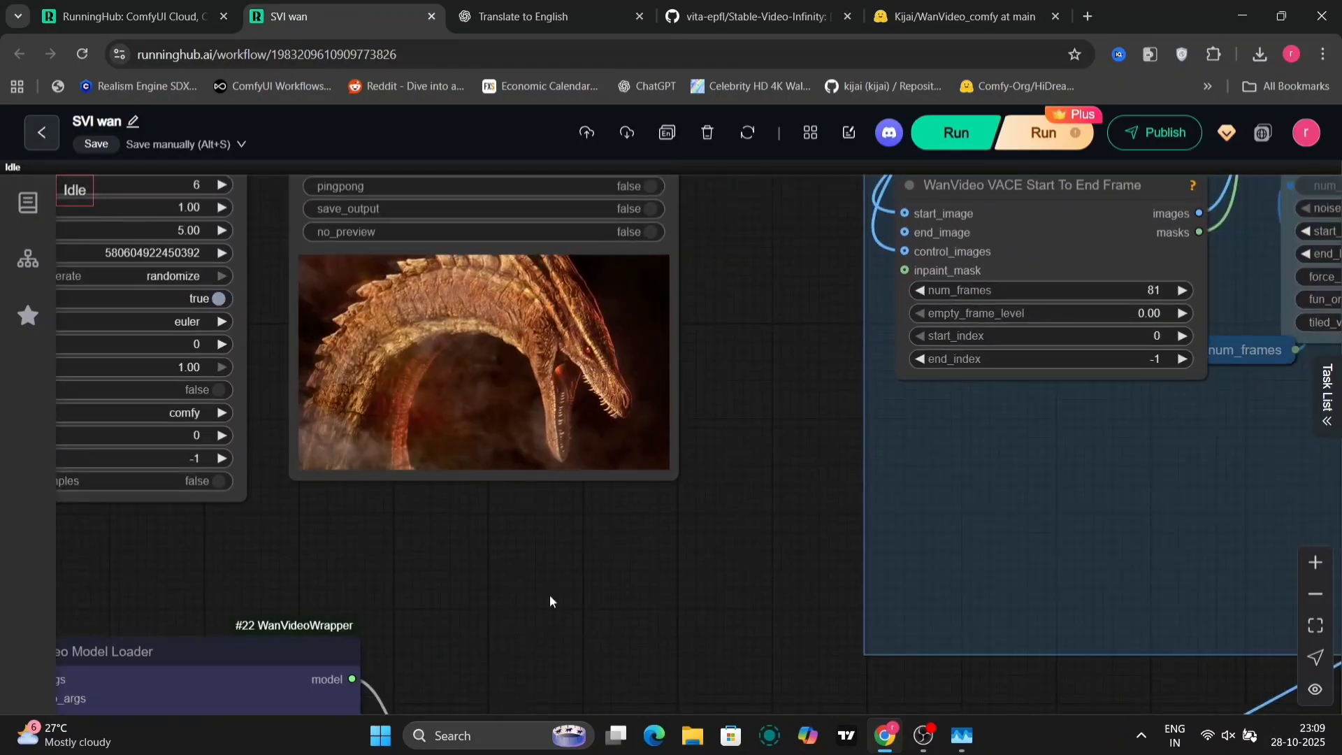
left_click_drag(773, 434, 1242, 521)
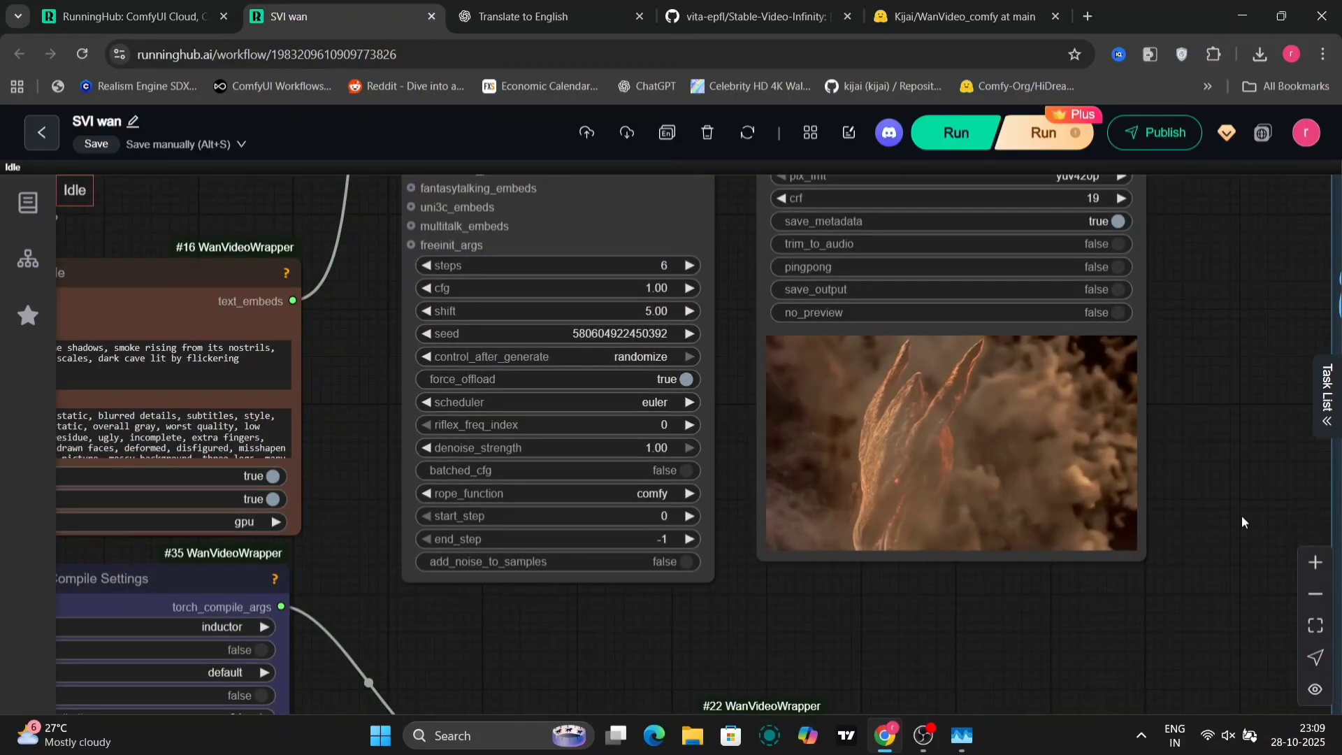
left_click_drag(1241, 521, 1241, 569)
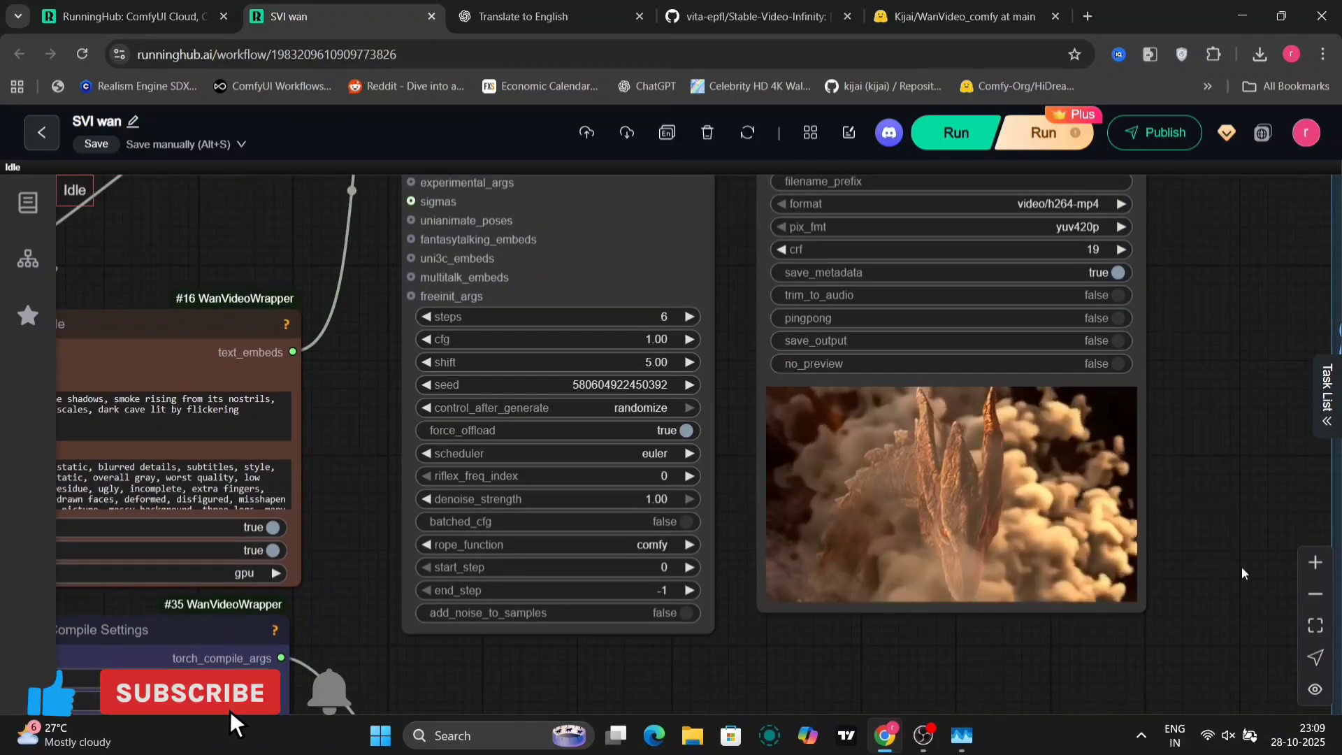
Step: Open the video preview of the Video Combine node in the last extension group
left_click_drag(1222, 264, 1259, 513)
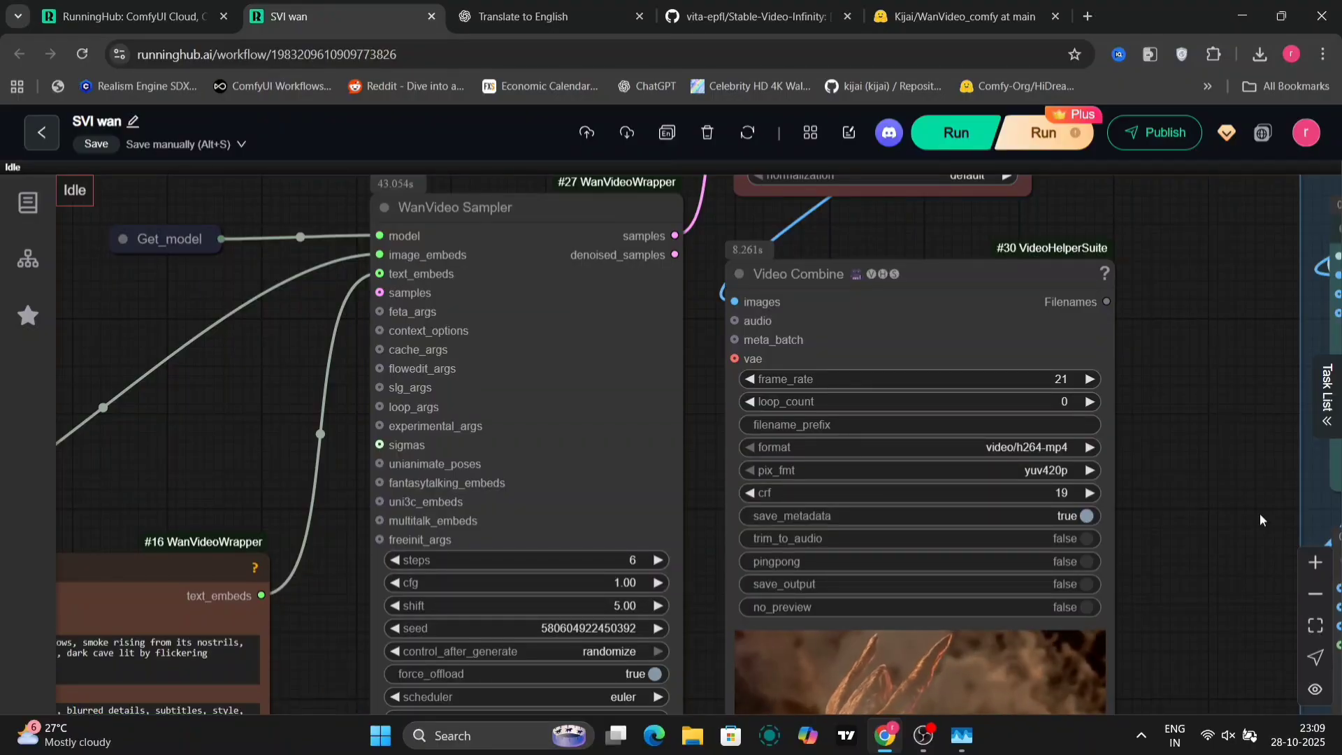
scroll(481, 586, "down", 10)
right_click(481, 586)
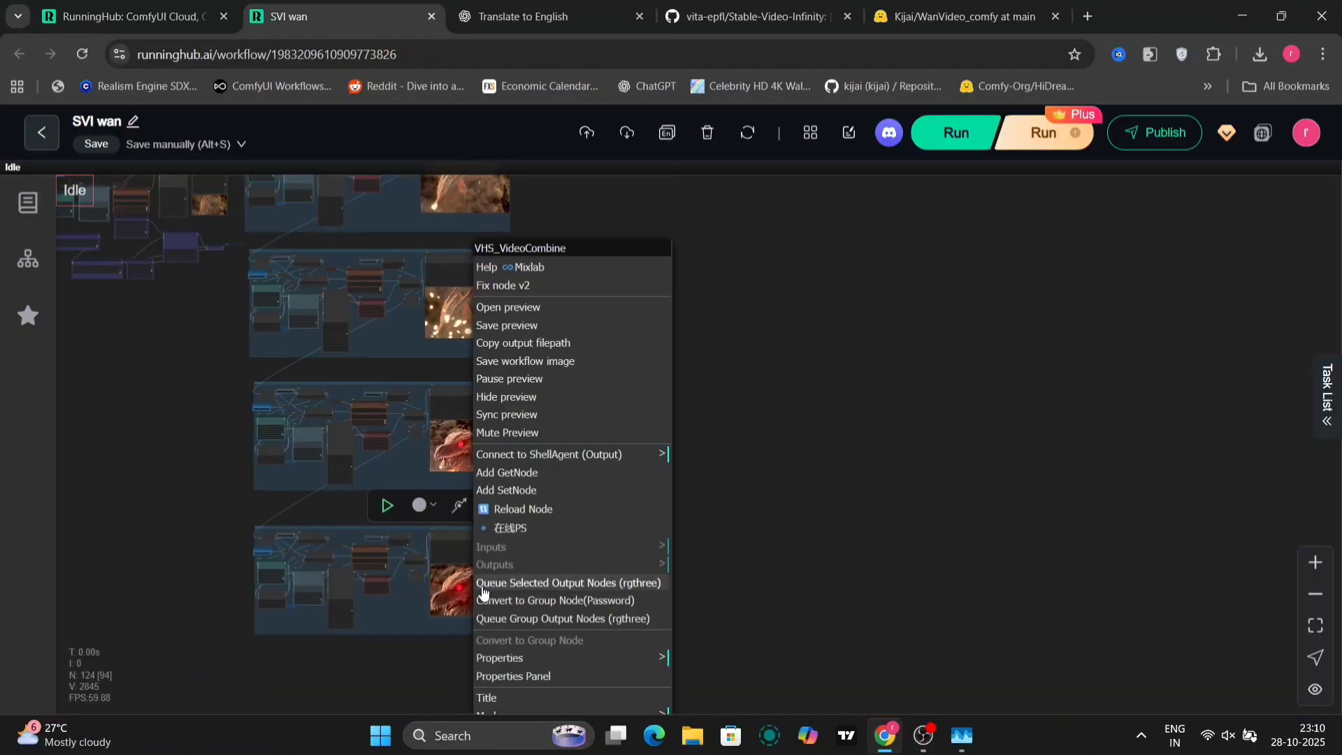
left_click(552, 306)
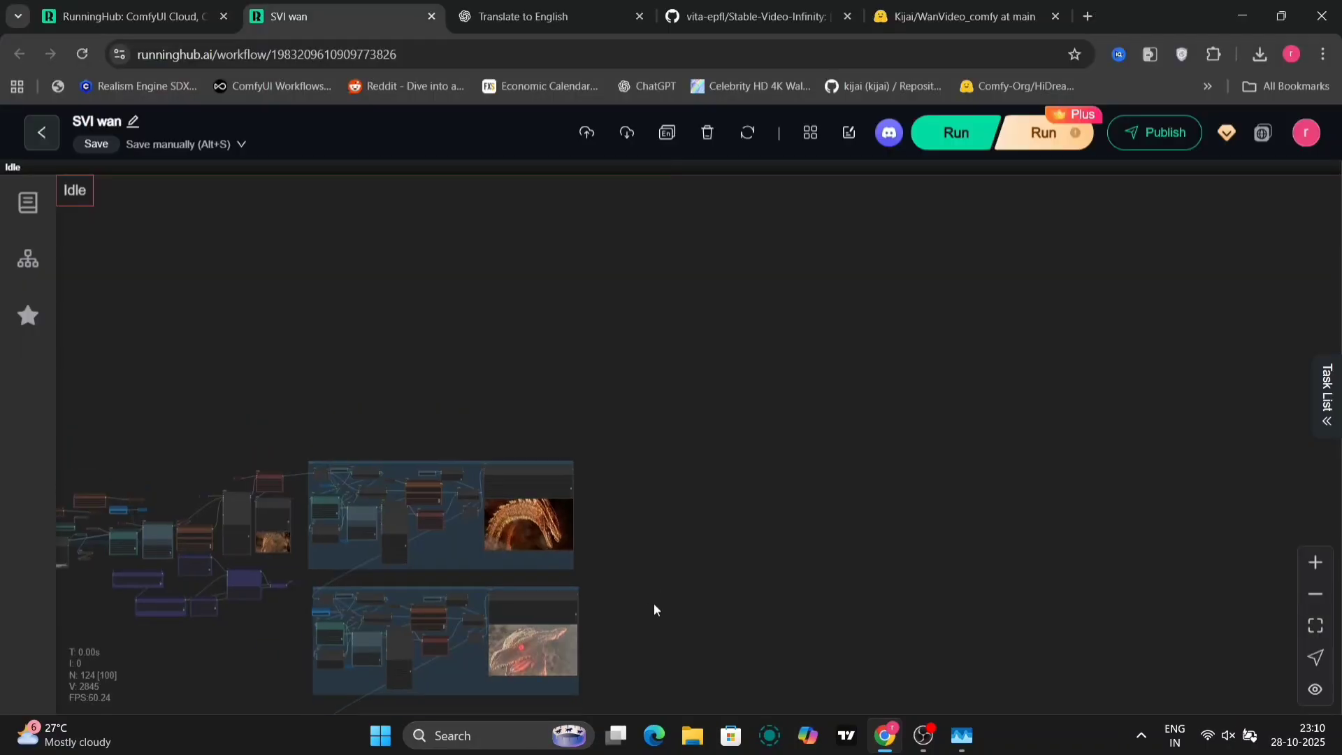
Step: Move the Color Match node in the first extension group closer to Video Combine and look over the group's neighbouring nodes
scroll(469, 482, "up", 3)
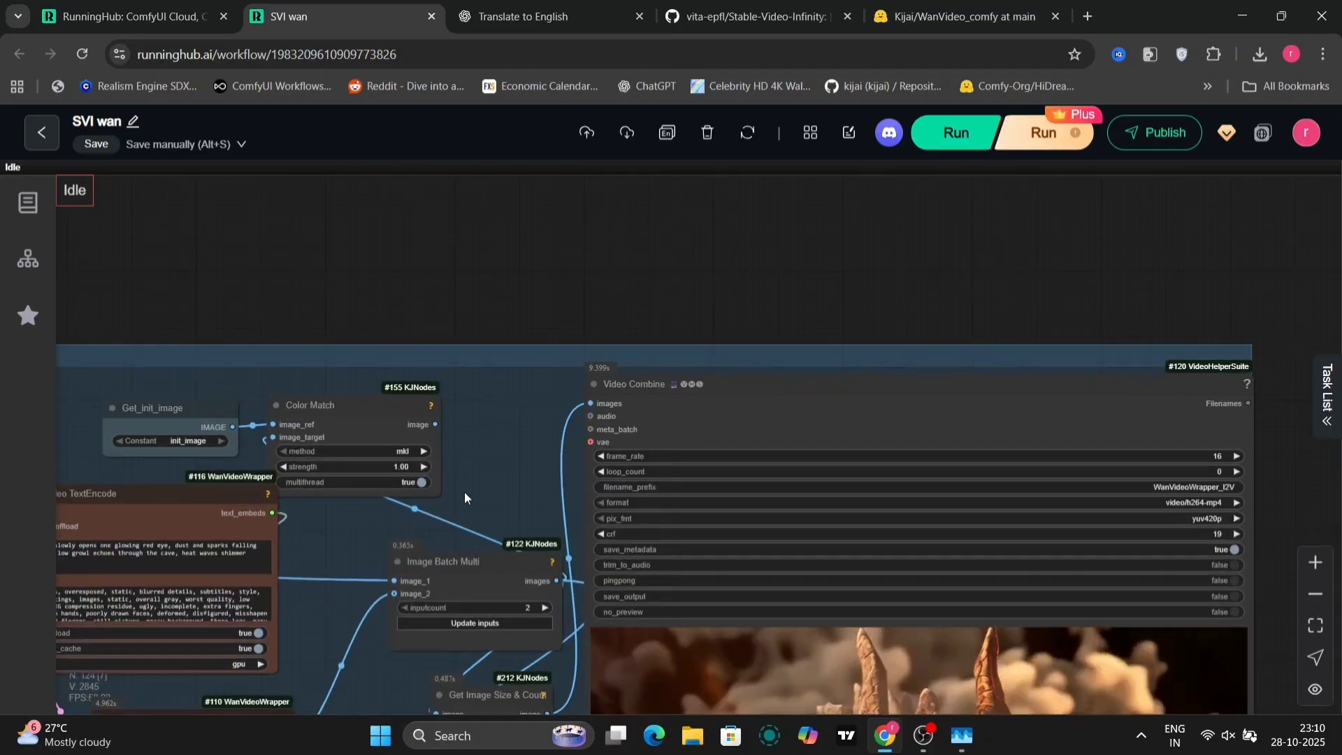
scroll(468, 486, "up", 2)
left_click_drag(543, 456, 1030, 369)
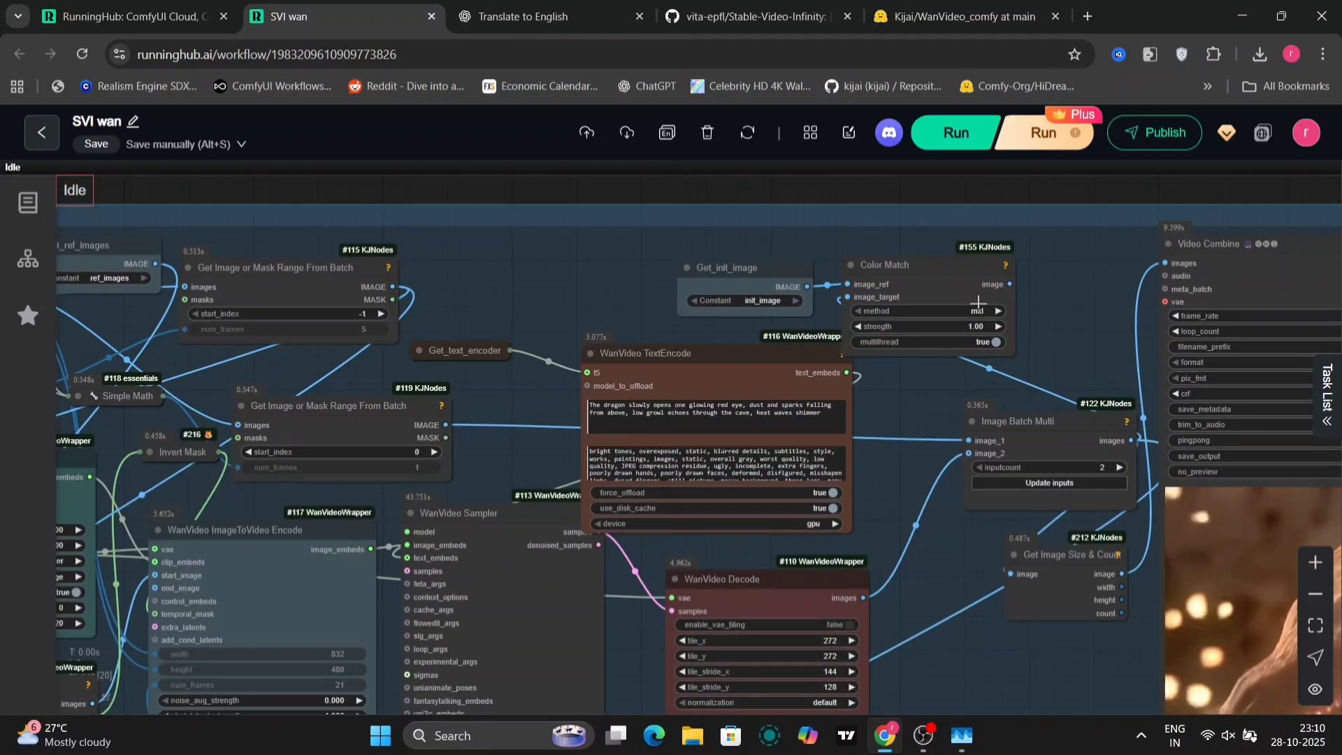
left_click_drag(937, 275, 1006, 270)
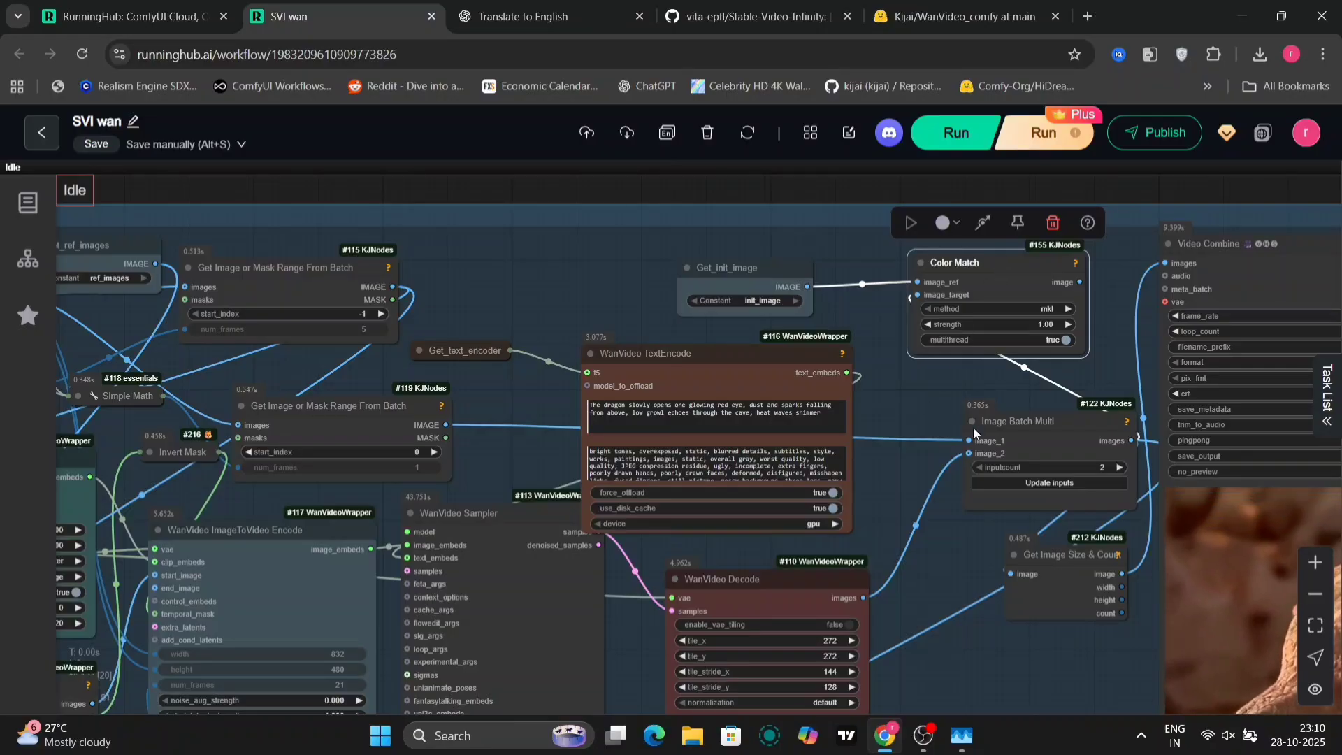
left_click_drag(893, 396, 1047, 217)
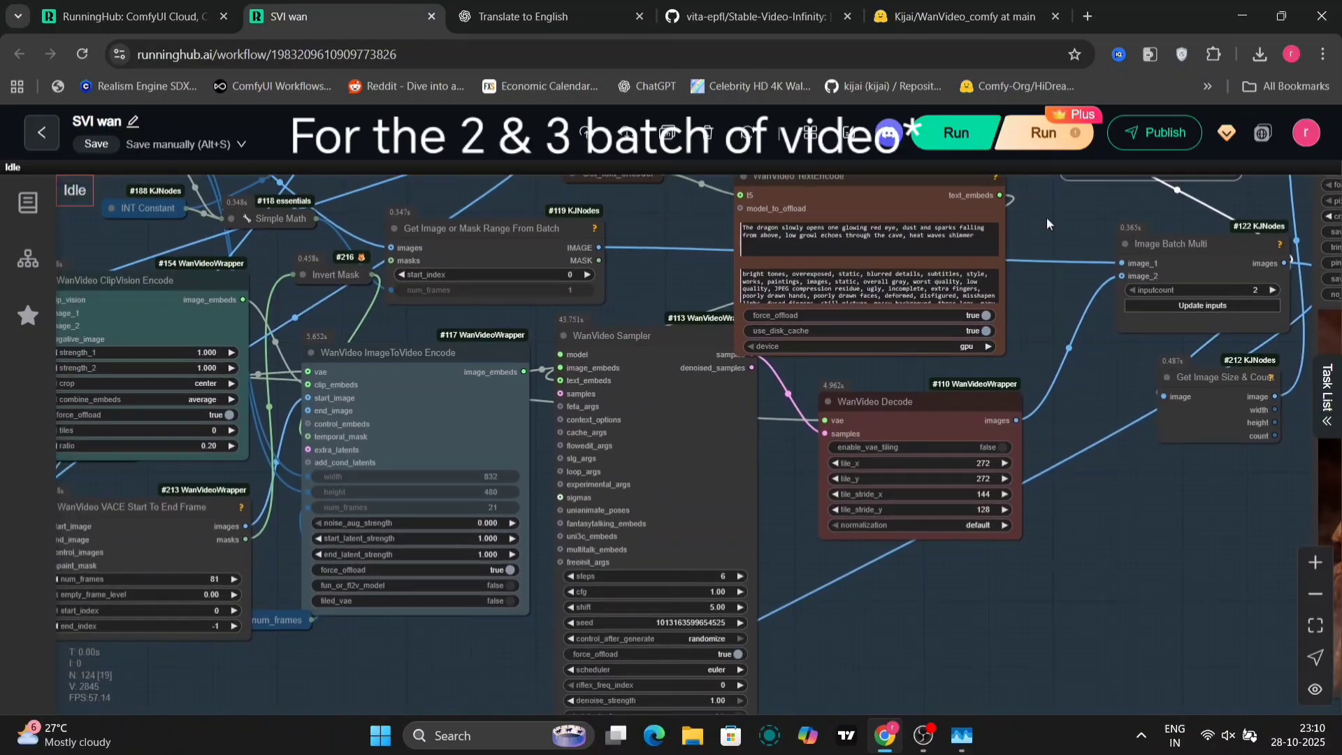
left_click_drag(796, 560, 973, 746)
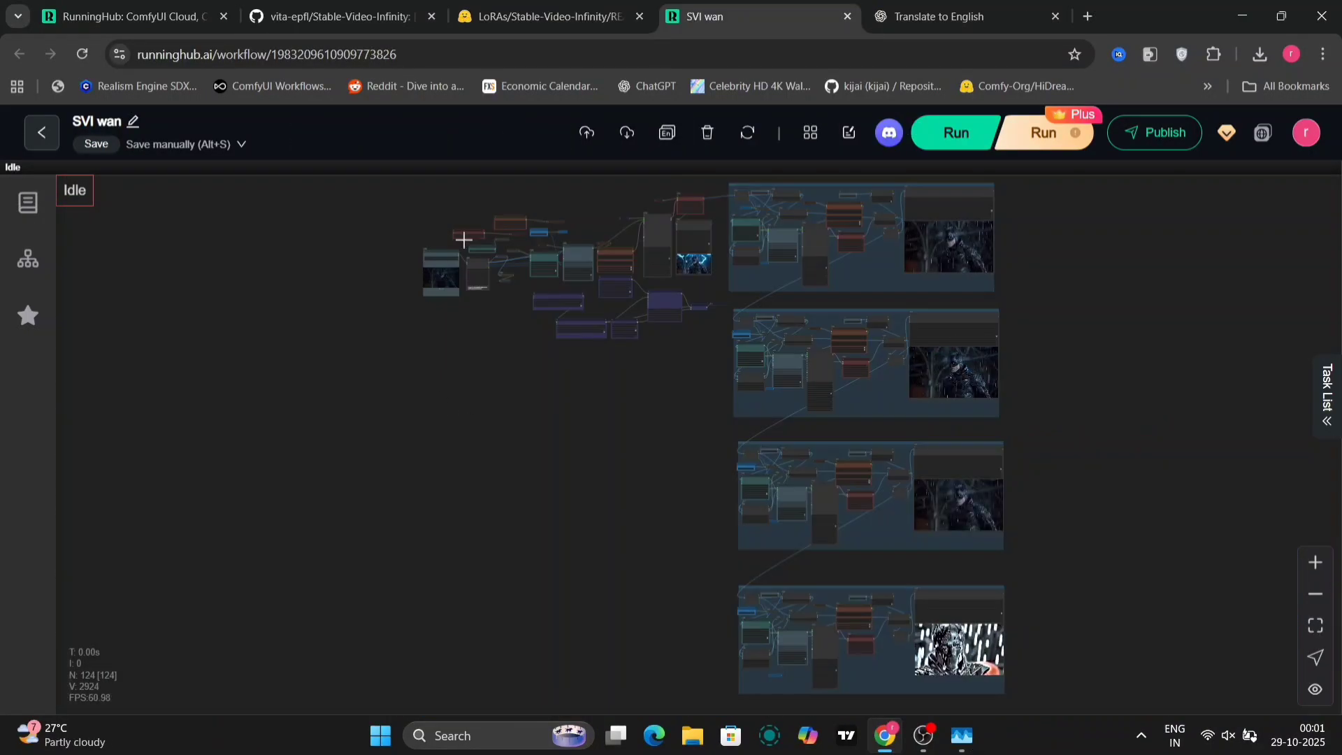
Step: Examine the Batman run's input image, Resize Image v2, ImageToVideo Encode, text prompt and WanVideo Sampler settings
scroll(496, 273, "up", 15)
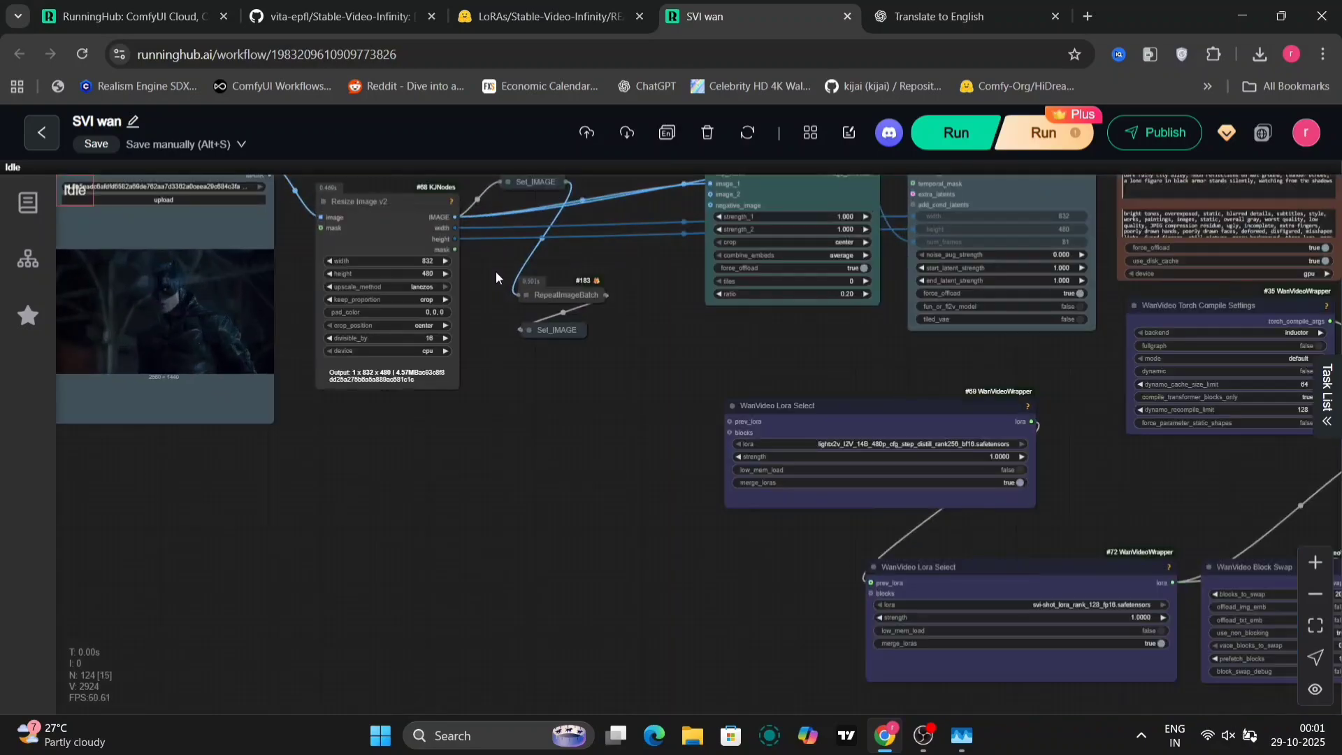
left_click_drag(496, 276, 1013, 362)
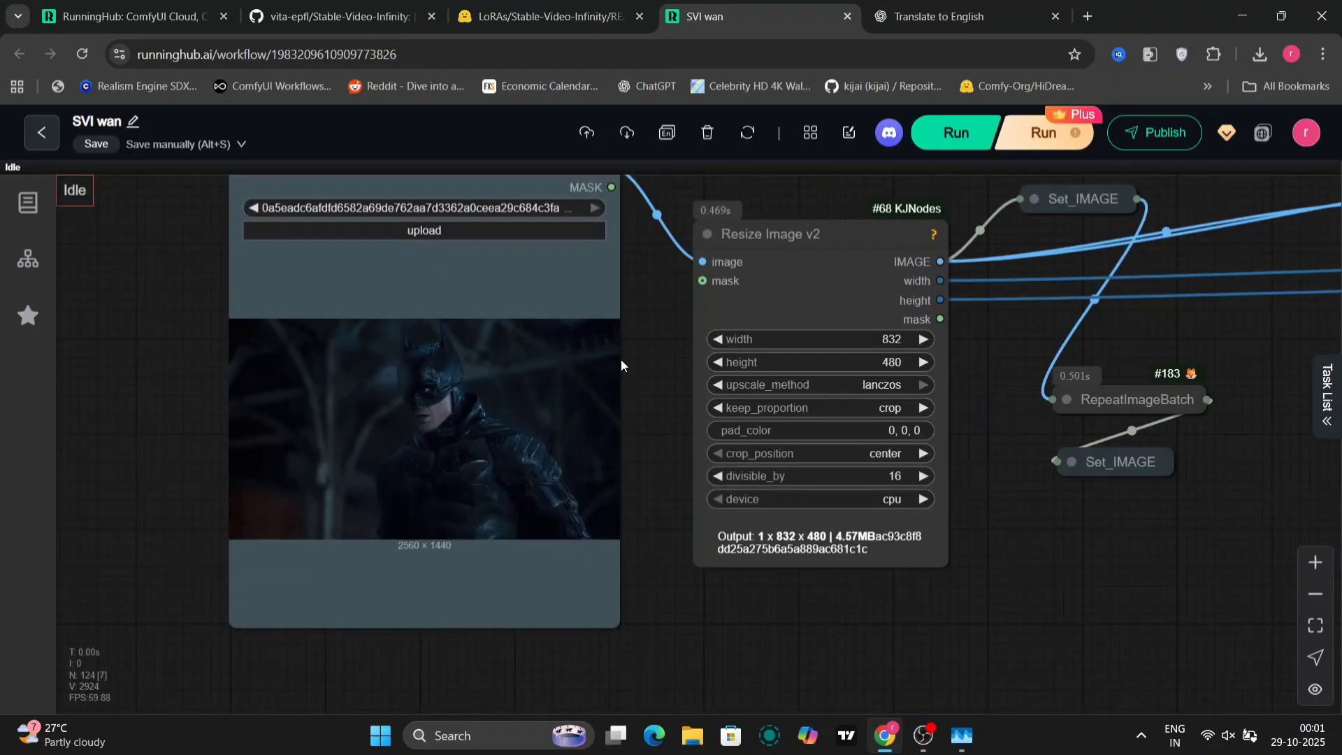
scroll(1067, 550, "down", 8)
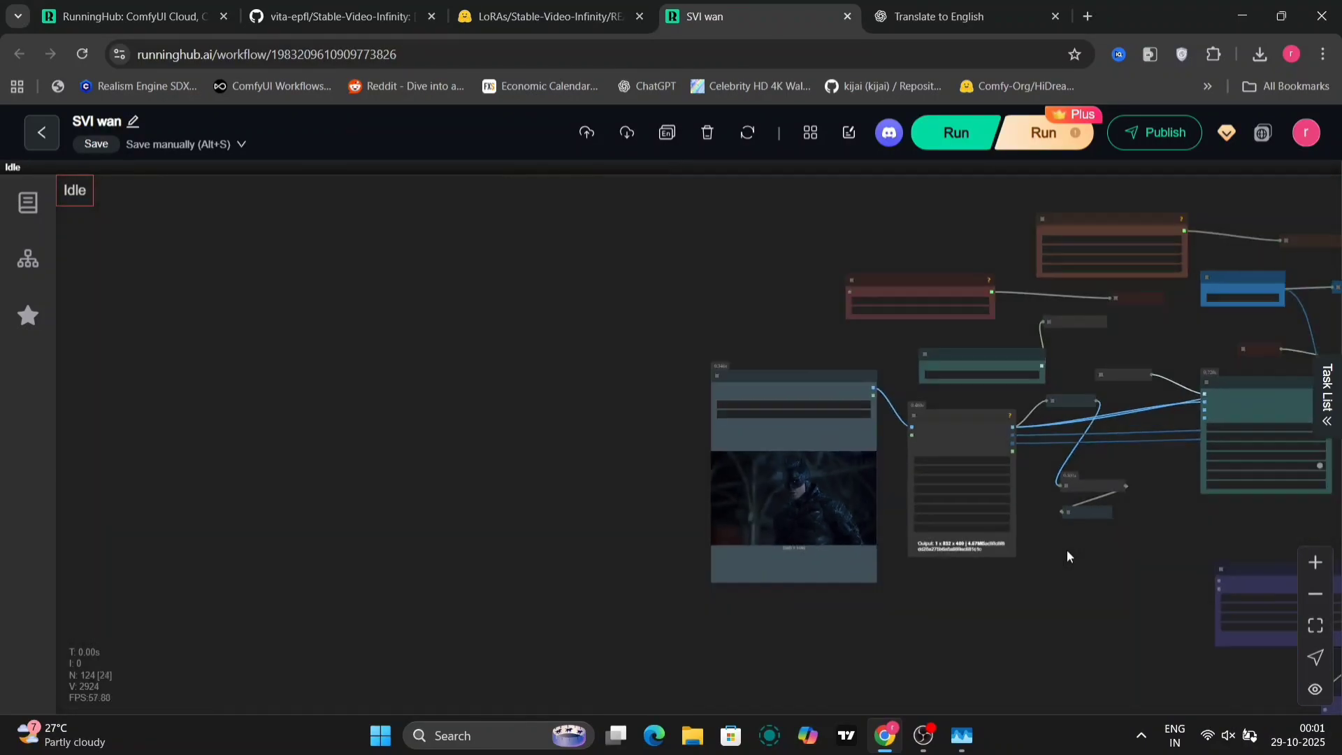
left_click_drag(1067, 550, 371, 543)
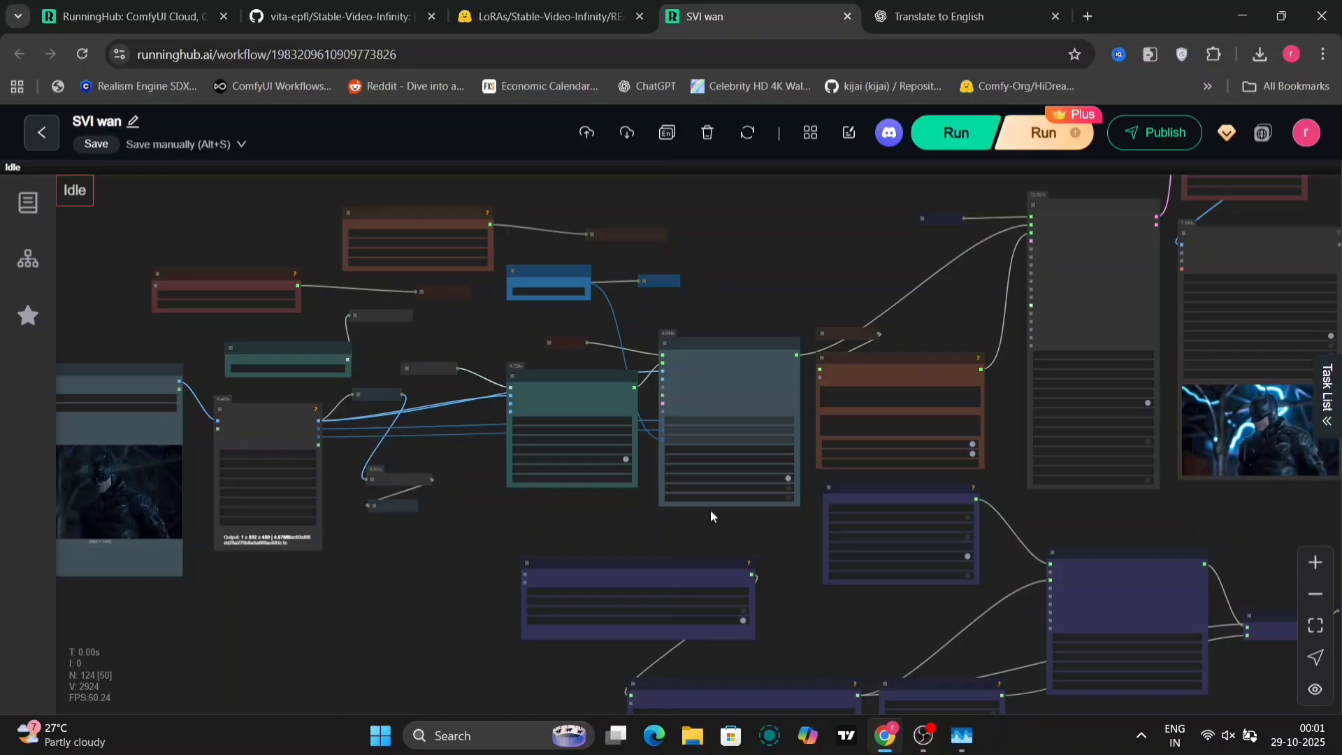
scroll(805, 438, "up", 10)
left_click_drag(804, 431, 481, 414)
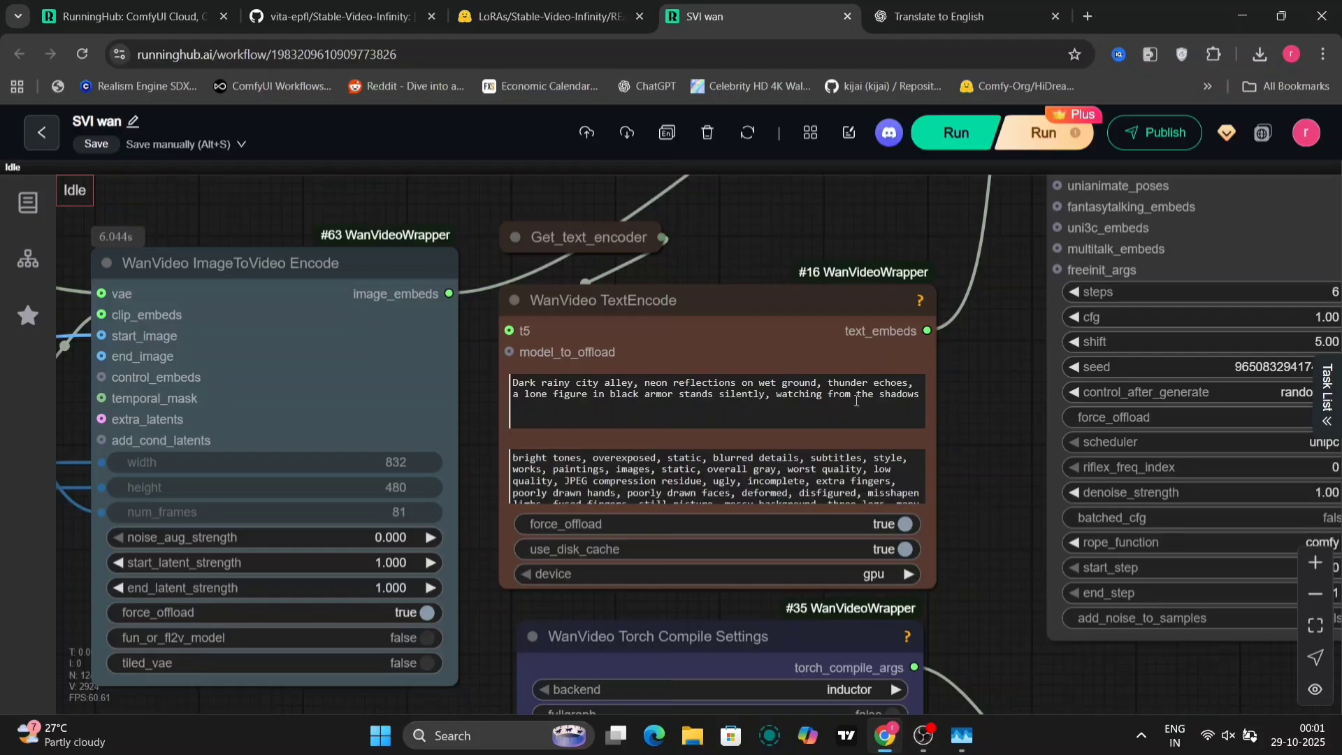
scroll(997, 484, "down", 7)
scroll(824, 468, "up", 2)
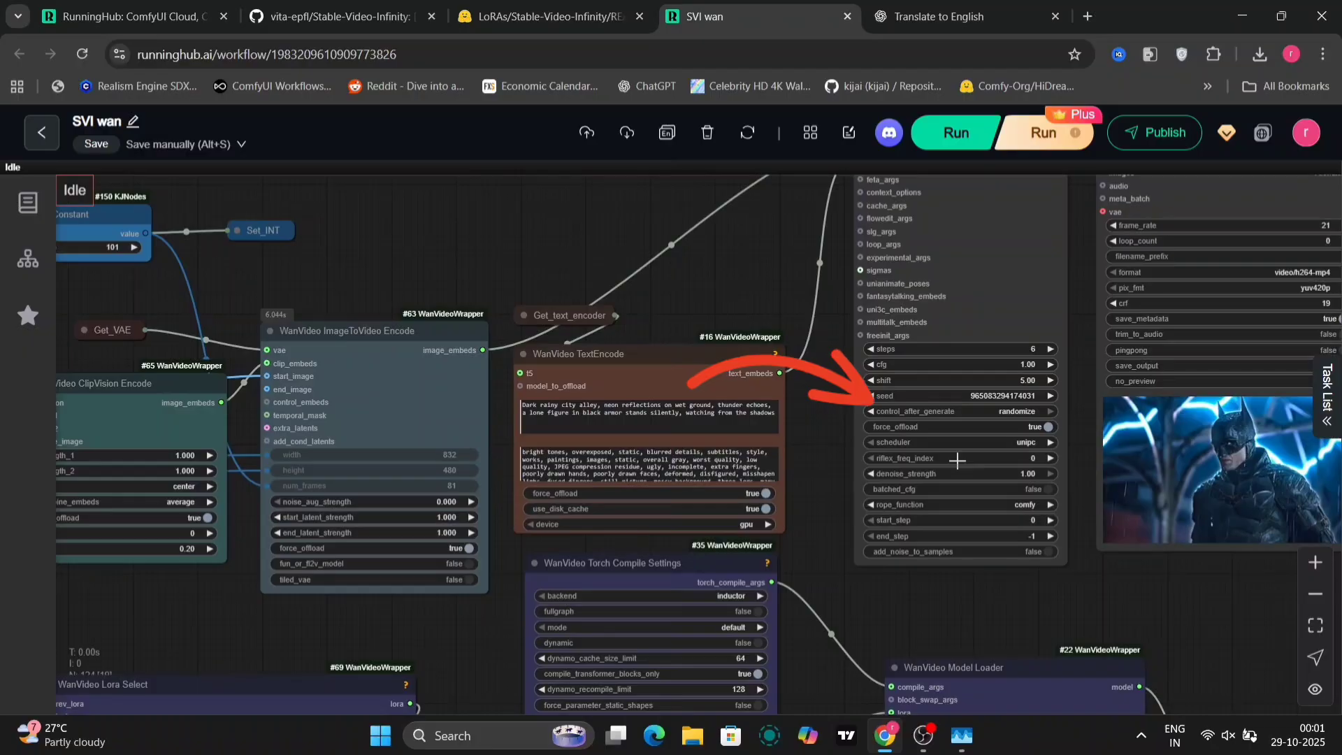
Step: Open the video preview of the last group's Video Combine node, watch the Batman clip and close it
scroll(957, 460, "down", 5)
right_click(916, 244)
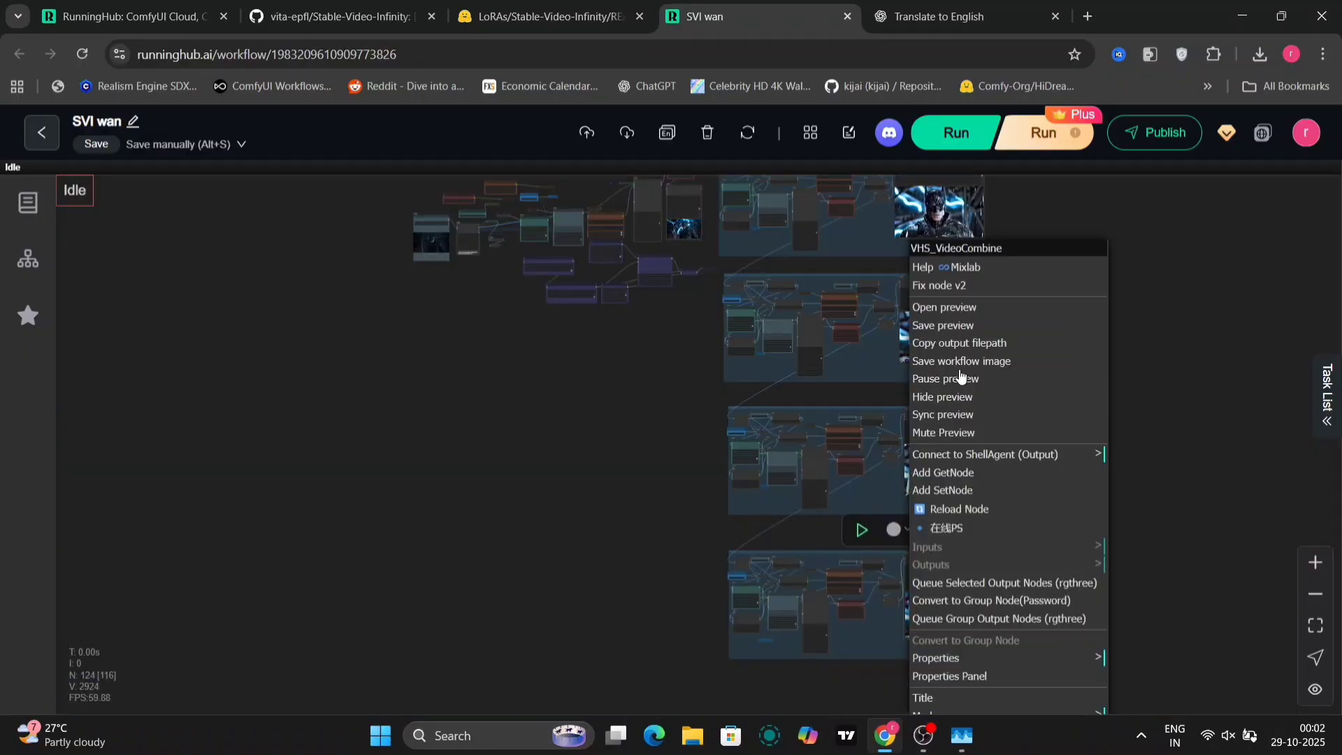
left_click(947, 307)
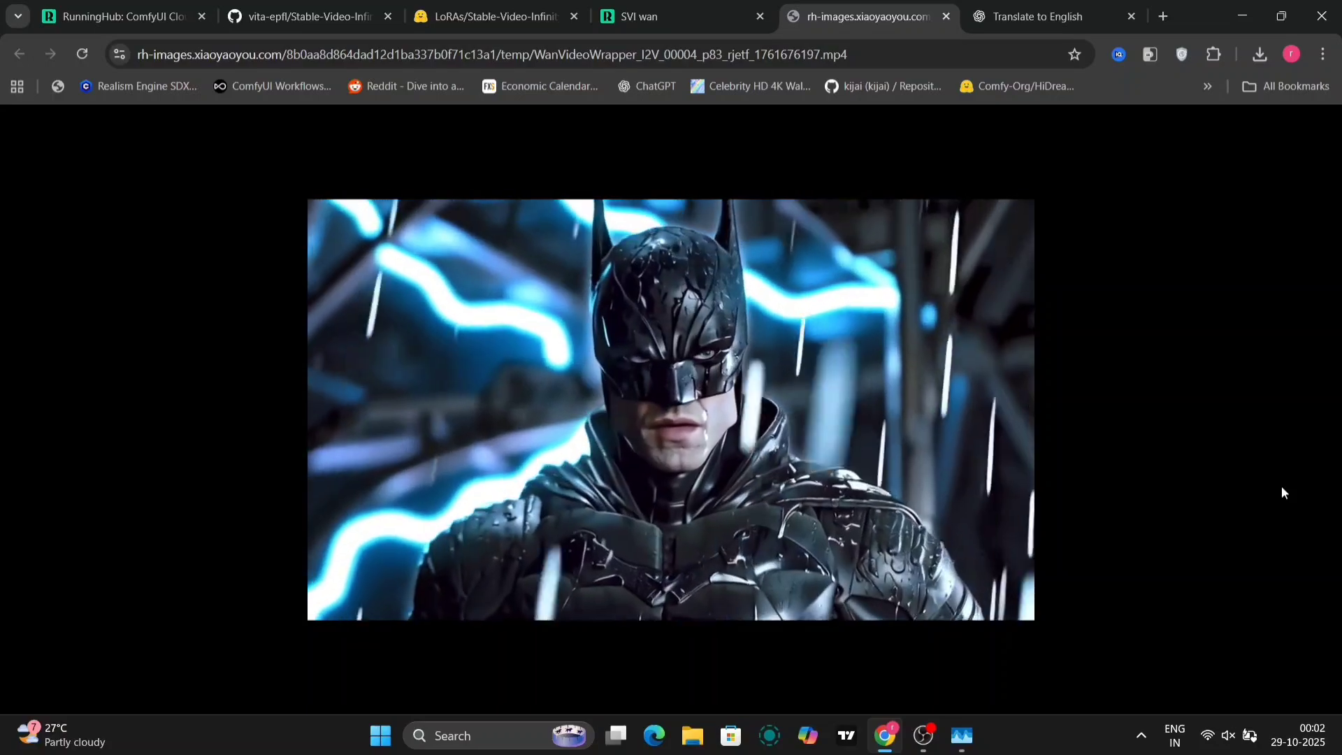
mouse_move(636, 368)
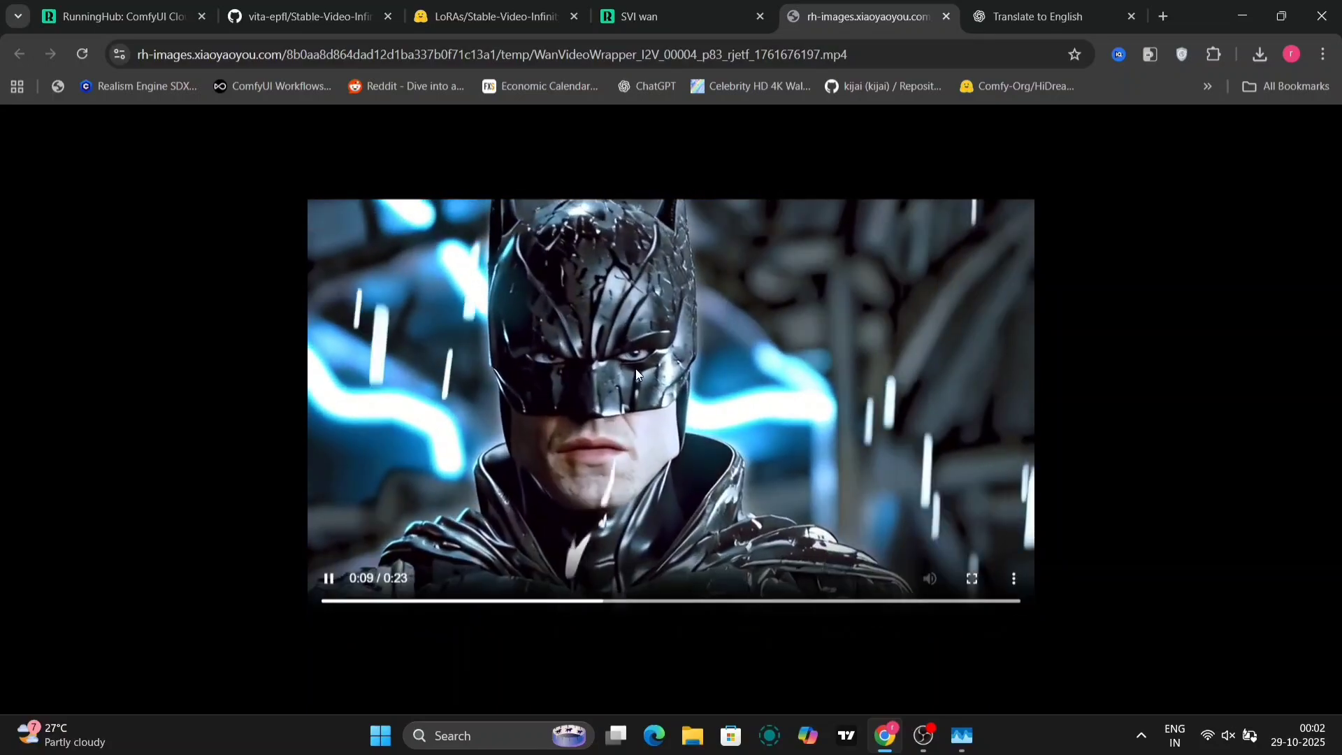
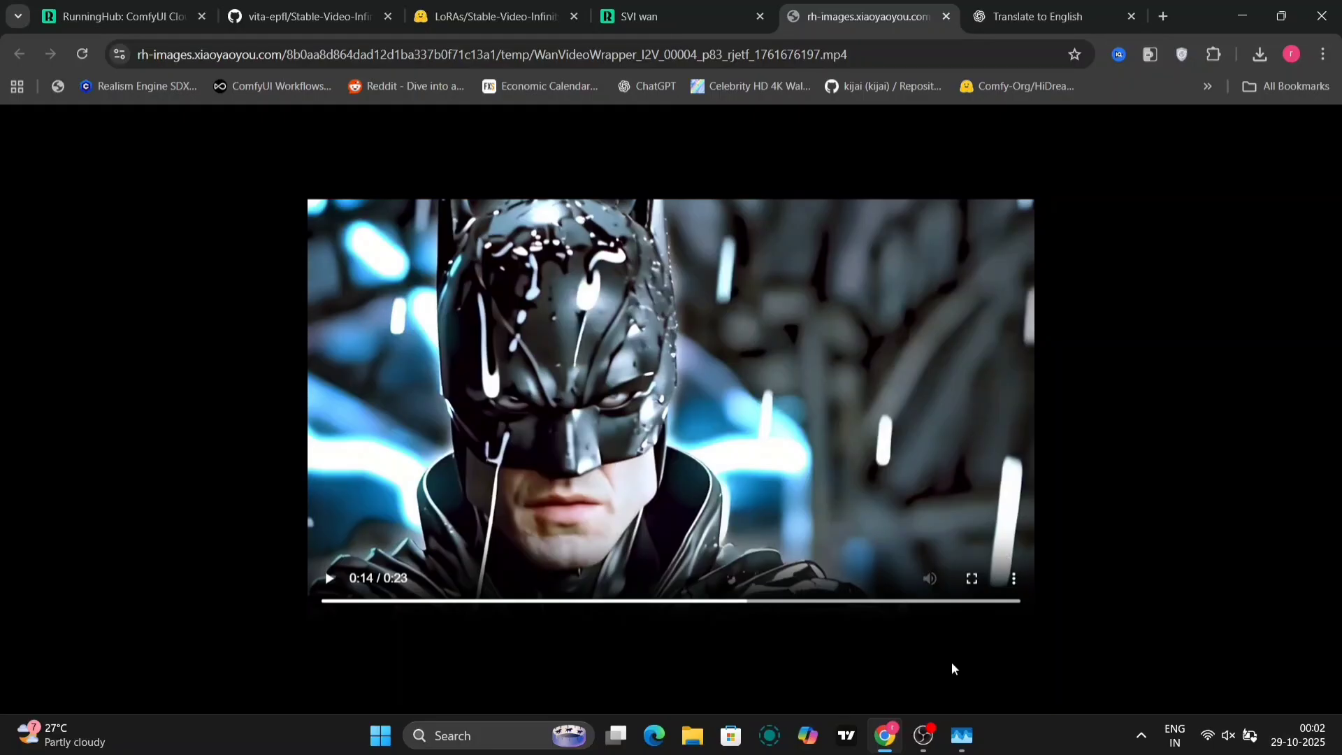
left_click(947, 16)
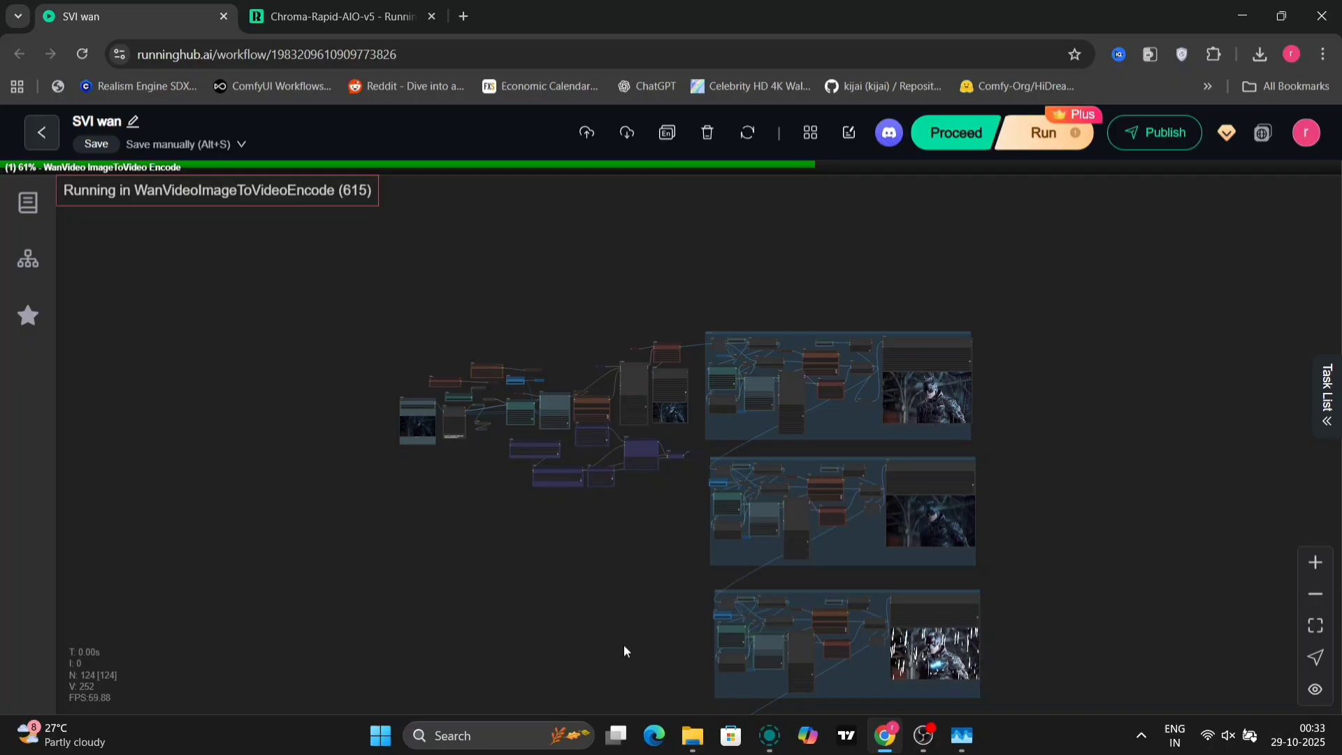
Step: Duplicate the fourth extension group with all its nodes and links, and place the copy directly below the original
left_click_drag(624, 645, 528, 204)
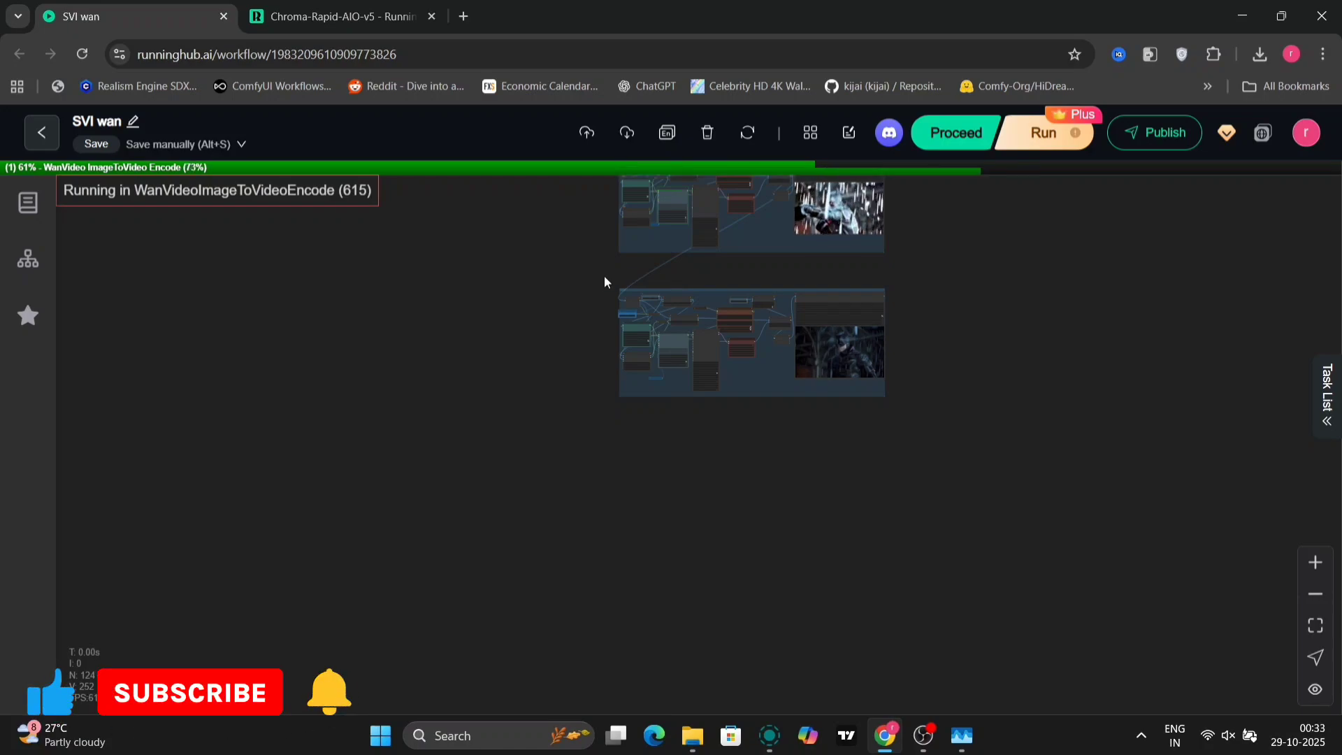
left_click_drag(616, 280, 959, 444)
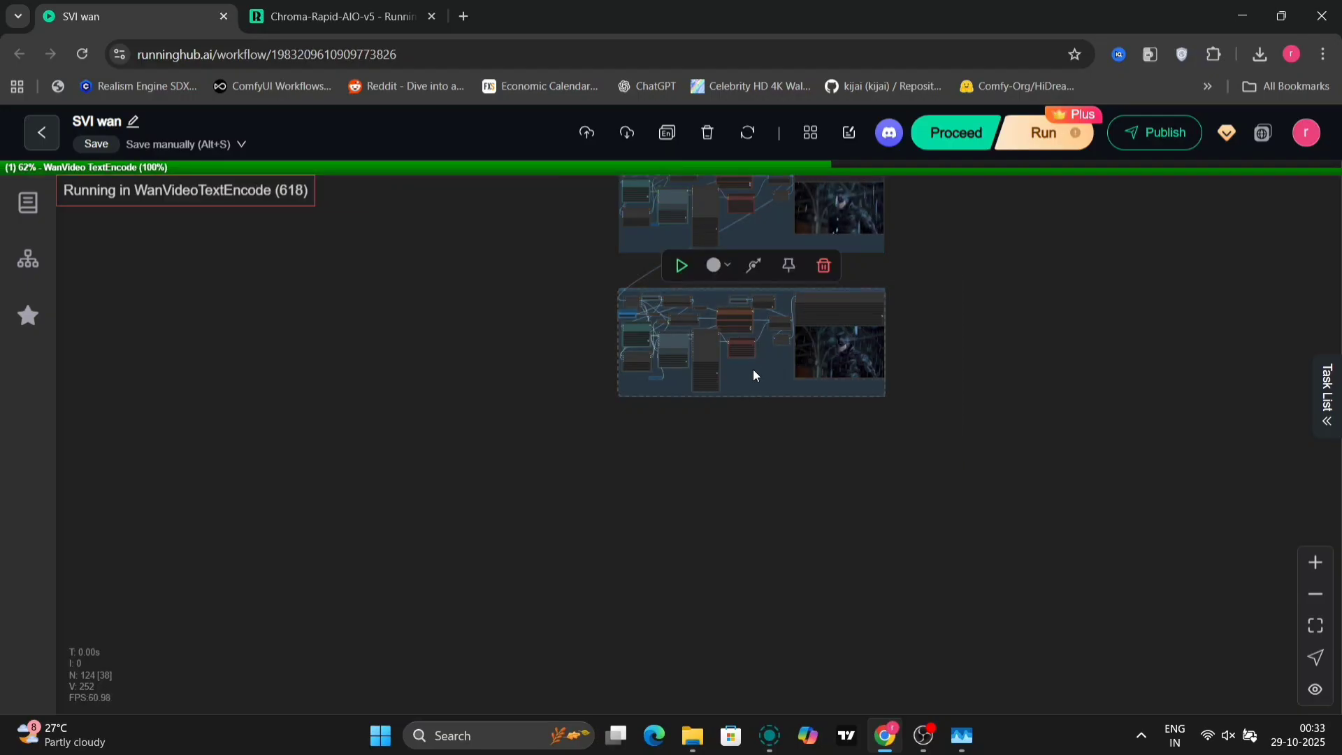
key("ctrl+v")
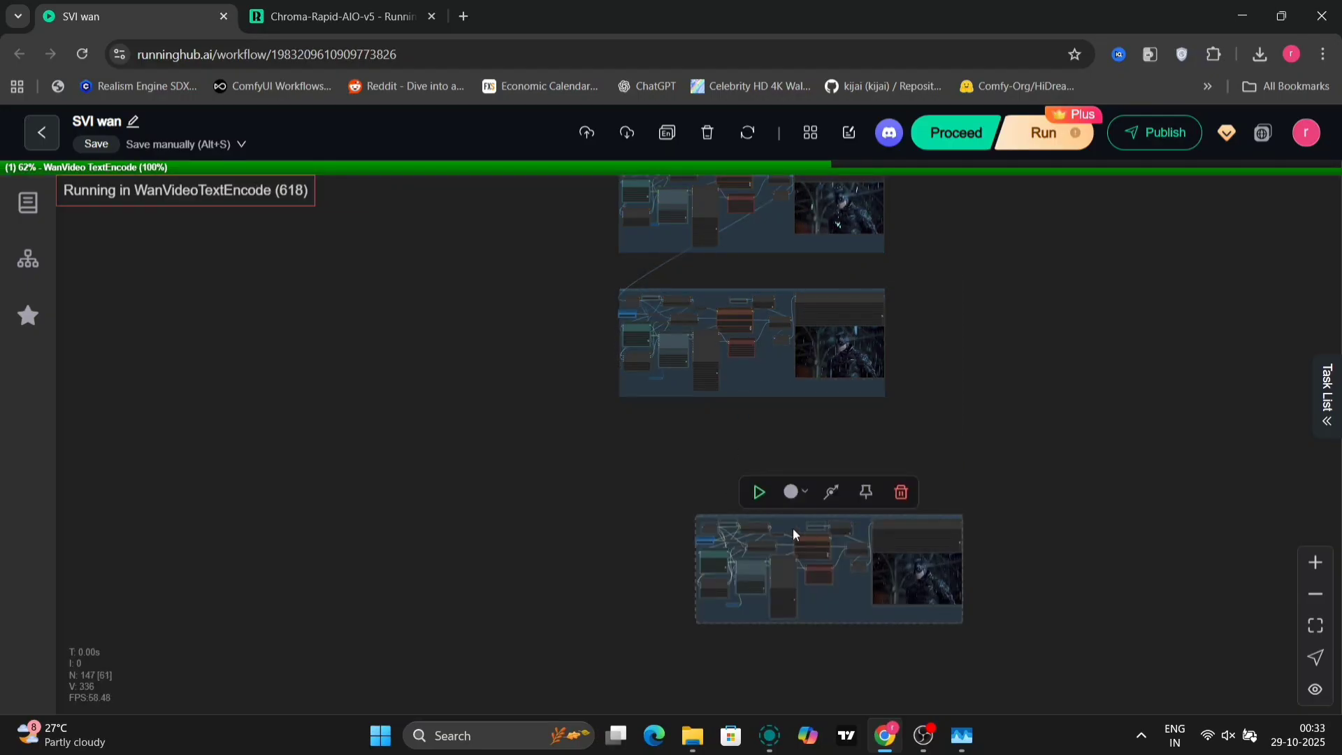
left_click_drag(805, 517, 734, 436)
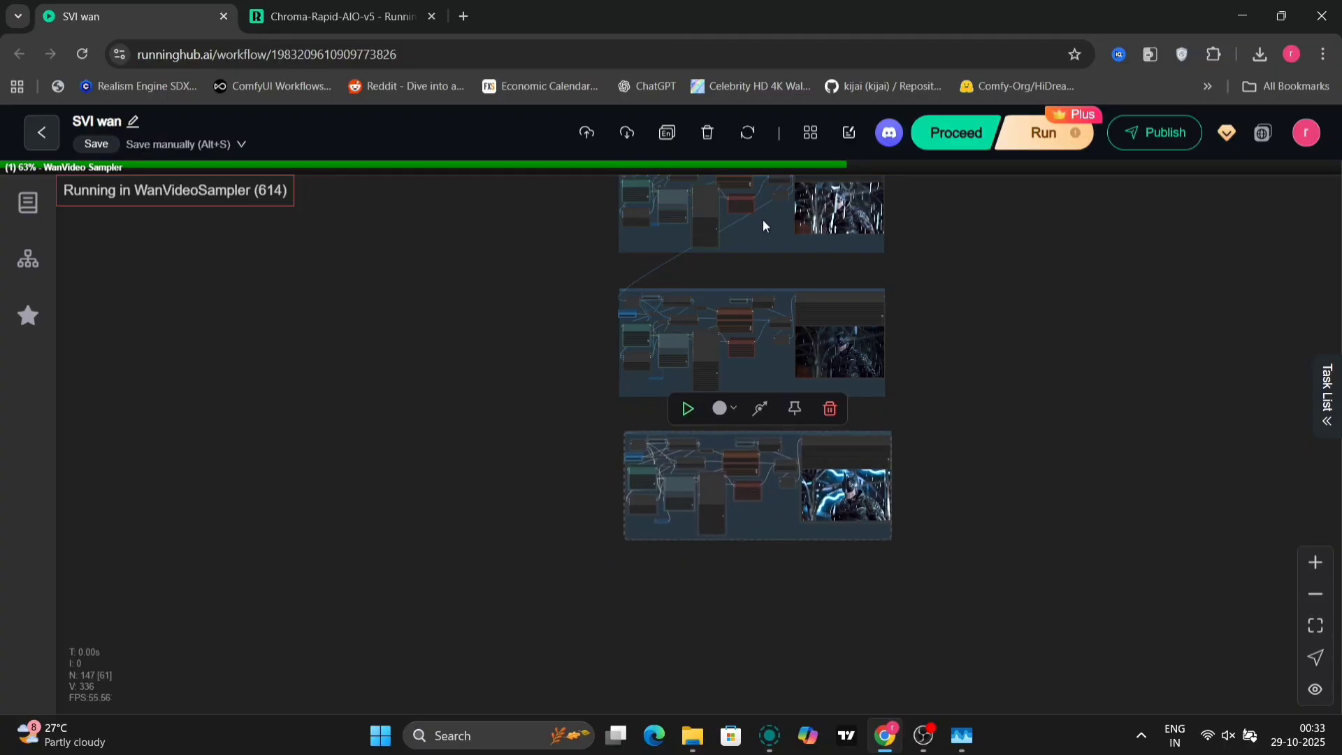
Step: Inspect how the third extension group's Image Batch Multi node links to the group below it
scroll(762, 220, "up", 10)
scroll(762, 220, "down", 8)
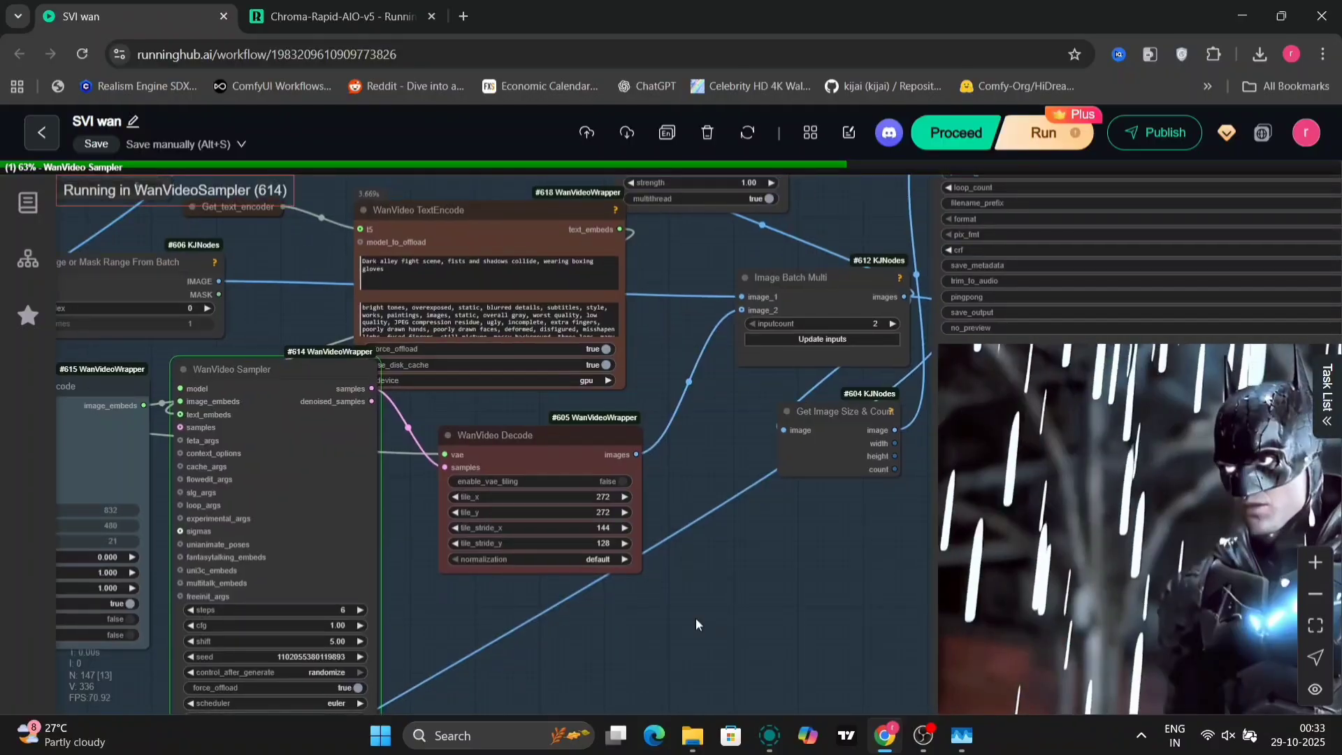
scroll(862, 405, "up", 3)
scroll(862, 404, "down", 6)
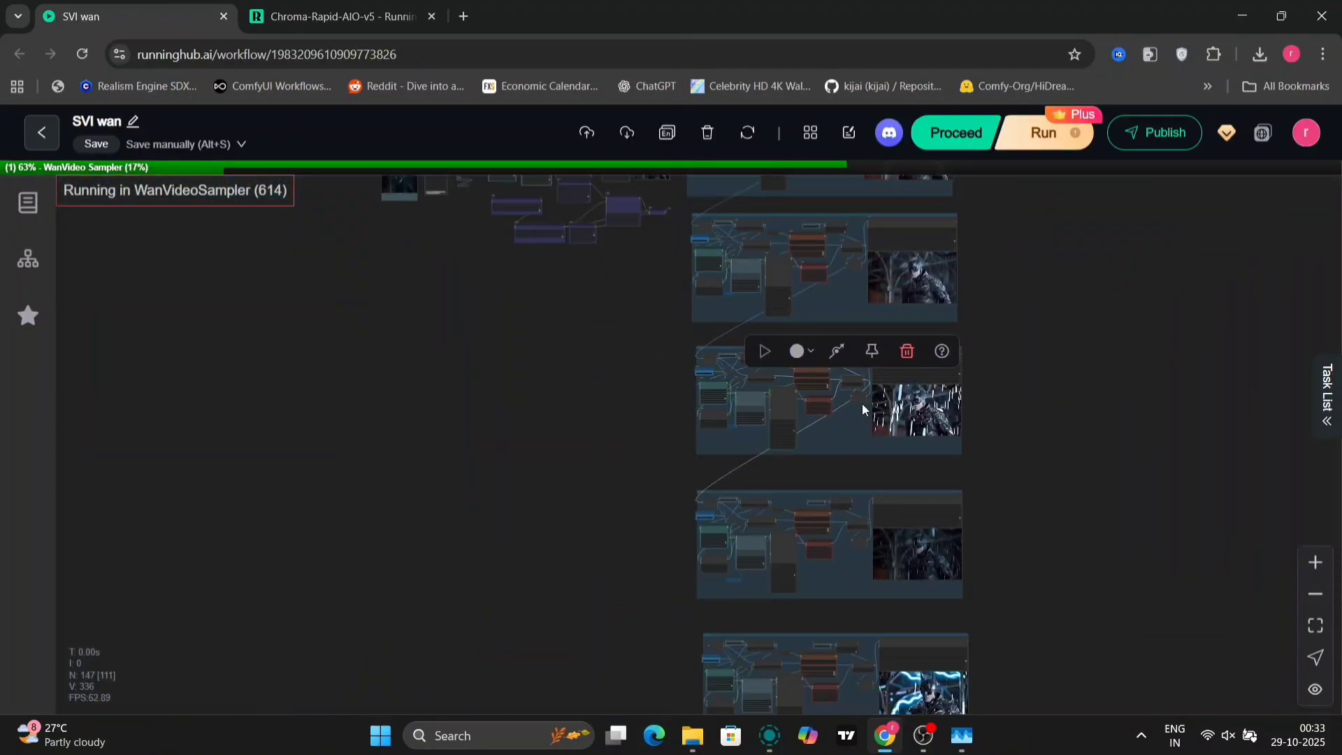
scroll(825, 467, "down", 2)
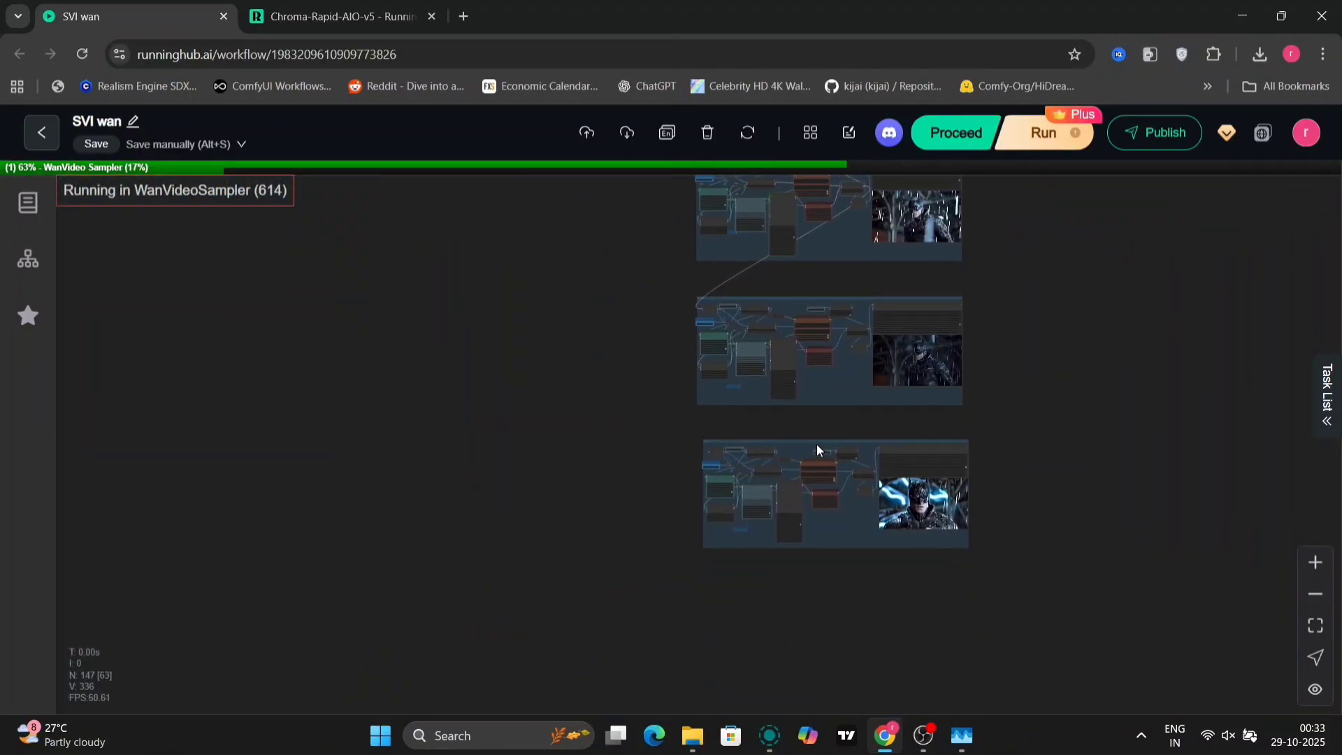
Step: Connect the fourth group's Image Batch Multi images output to the image input of Get Image Size & Count in the copied group
scroll(815, 444, "up", 5)
left_click_drag(887, 353, 873, 539)
scroll(866, 556, "up", 5)
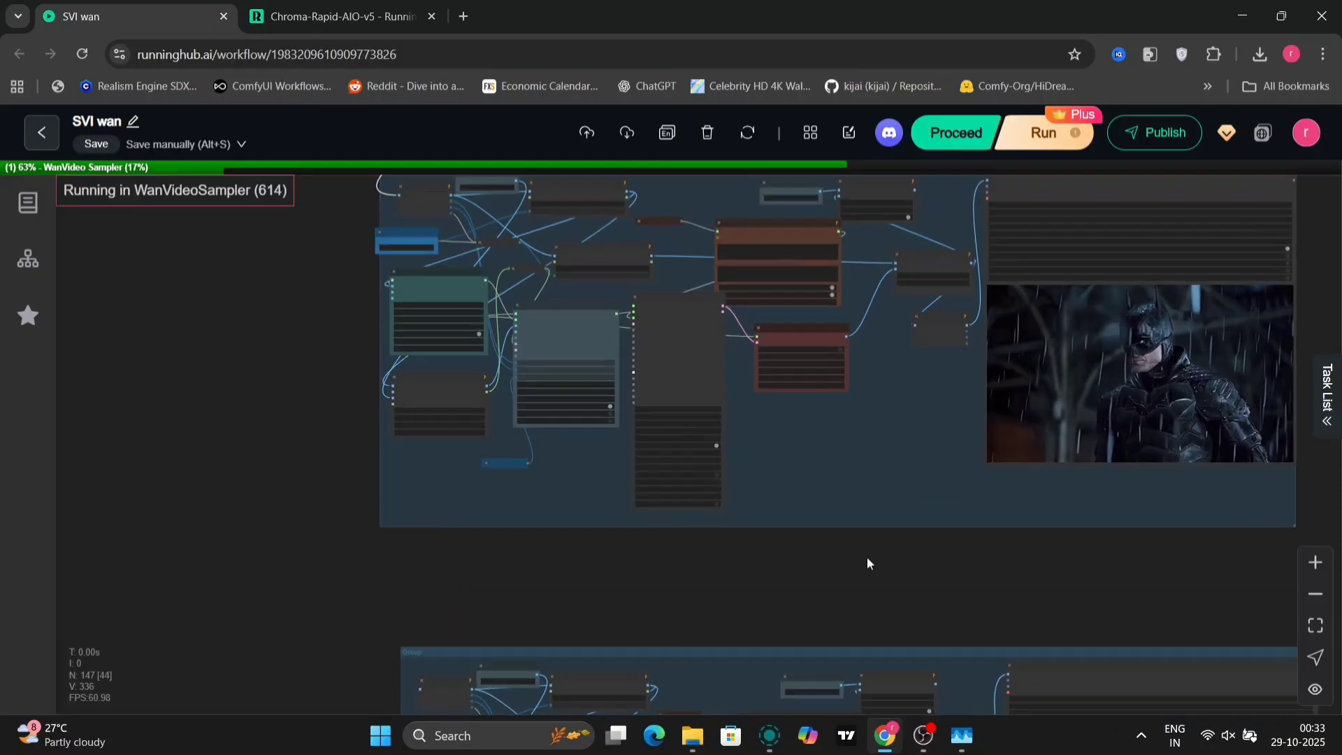
scroll(832, 605, "up", 3)
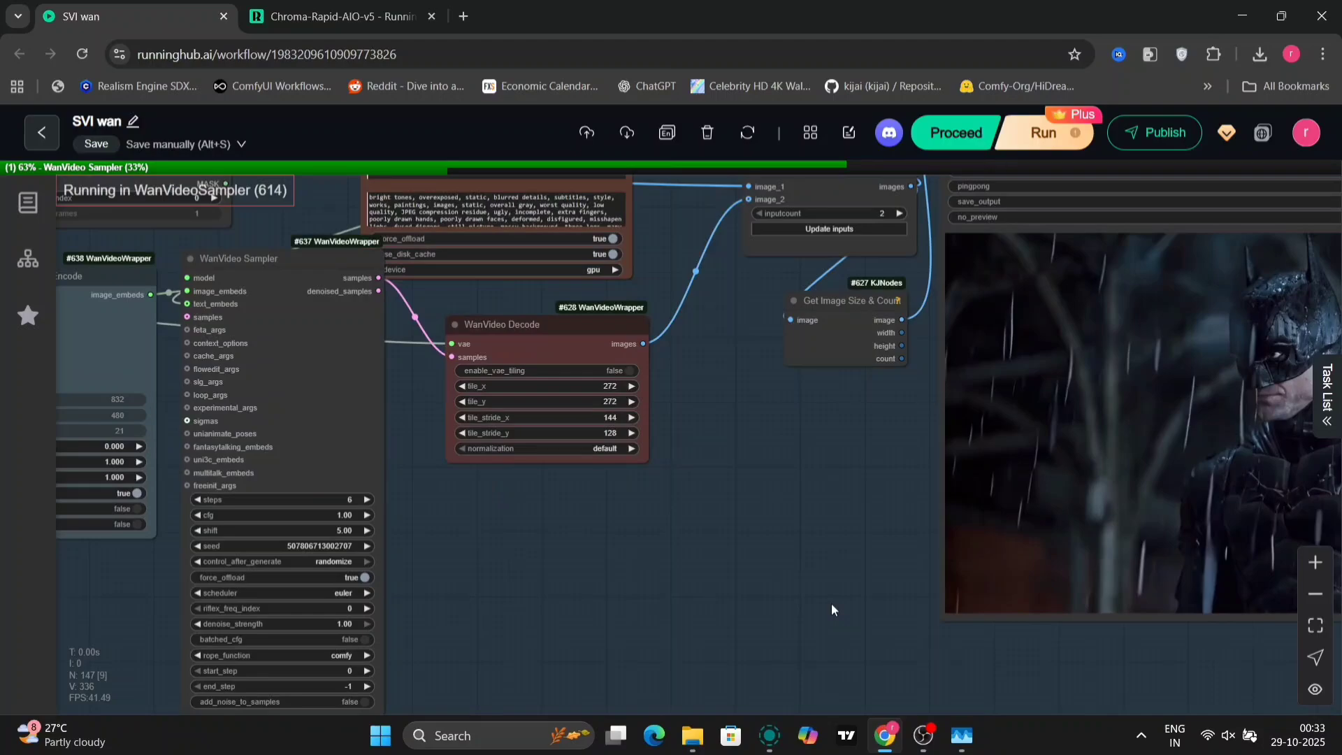
scroll(832, 603, "down", 2)
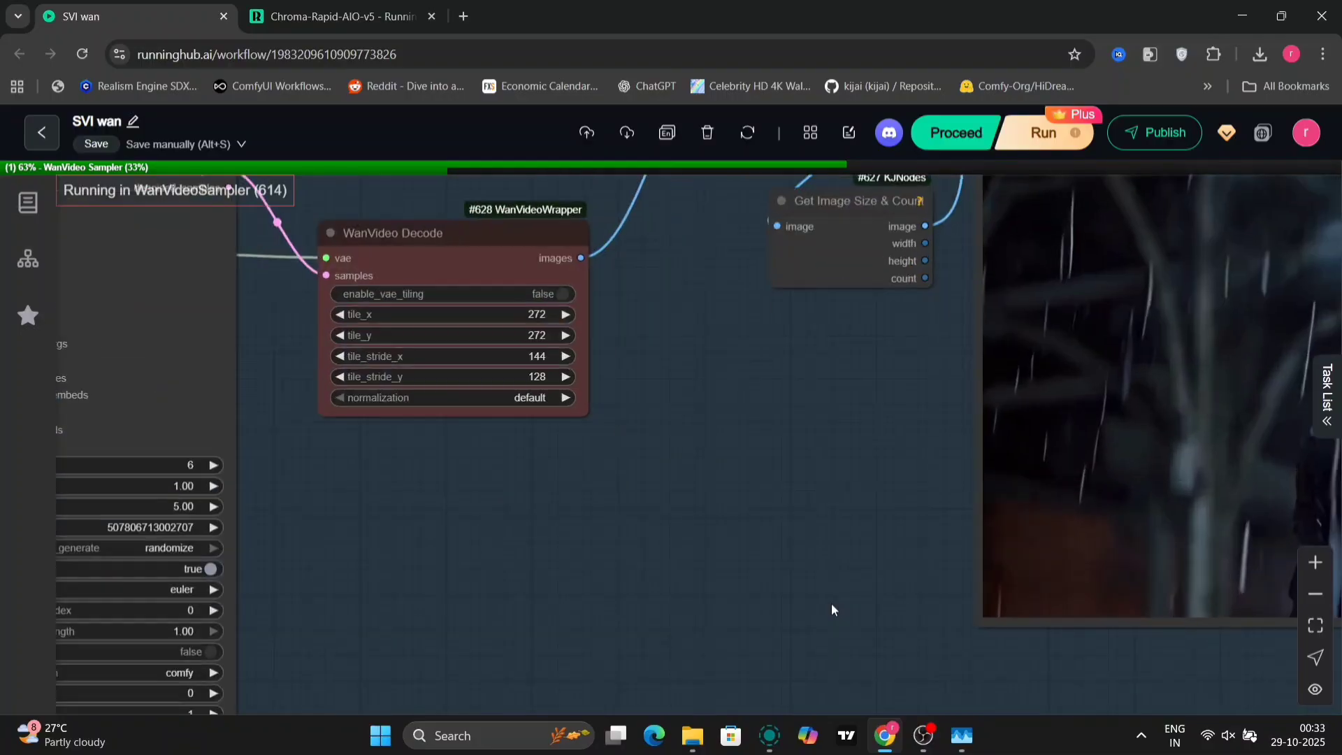
key(".")
scroll(853, 375, "up", 5)
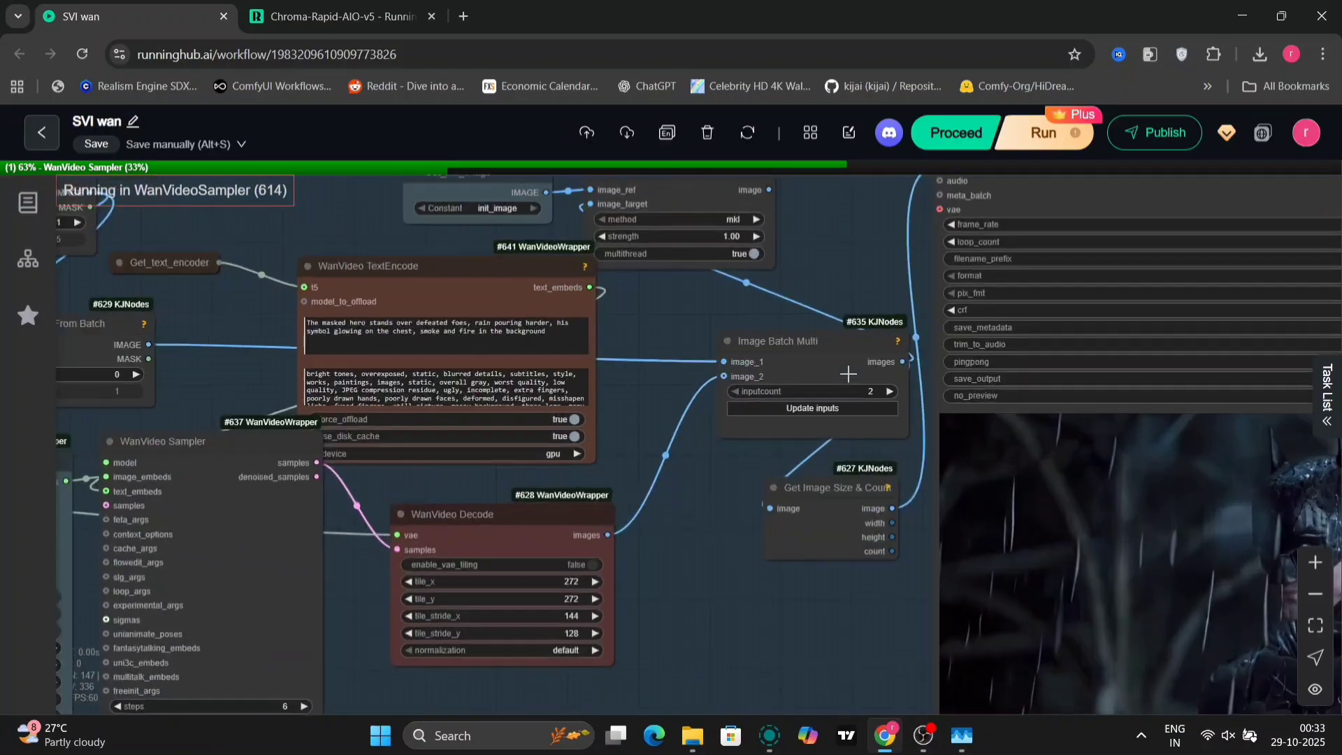
scroll(902, 361, "down", 5)
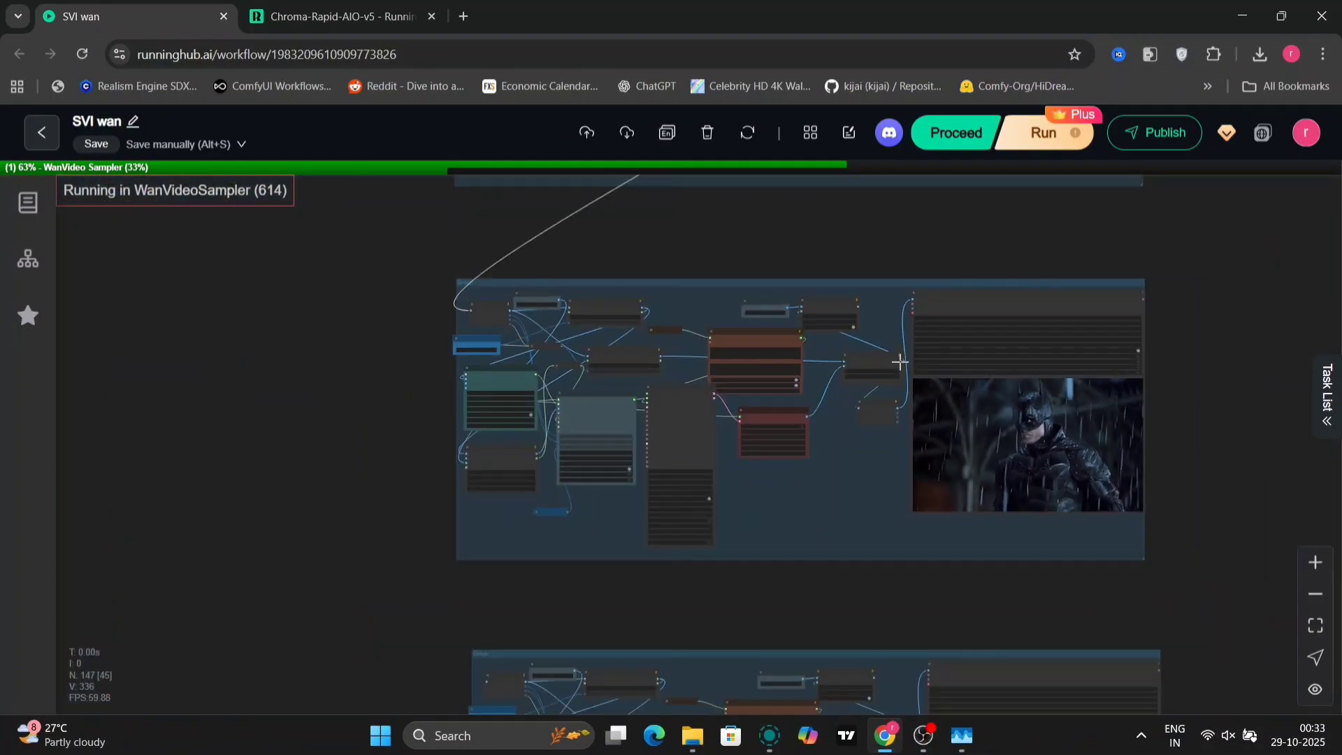
left_click_drag(902, 361, 494, 683)
left_click_drag(549, 631, 772, 406)
scroll(771, 406, "up", 5)
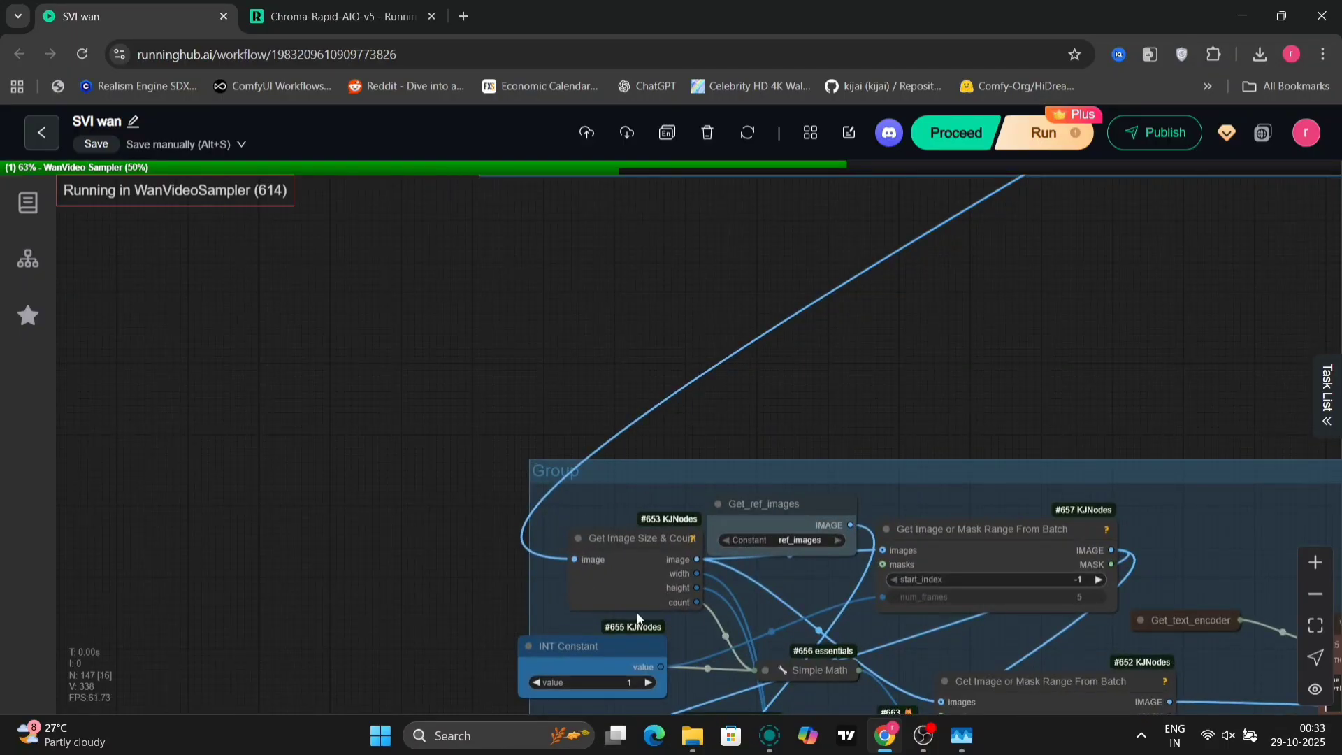
Step: Review the link between the fourth and fifth groups and return to the fourth group's Image Batch Multi node
scroll(1022, 395, "down", 8)
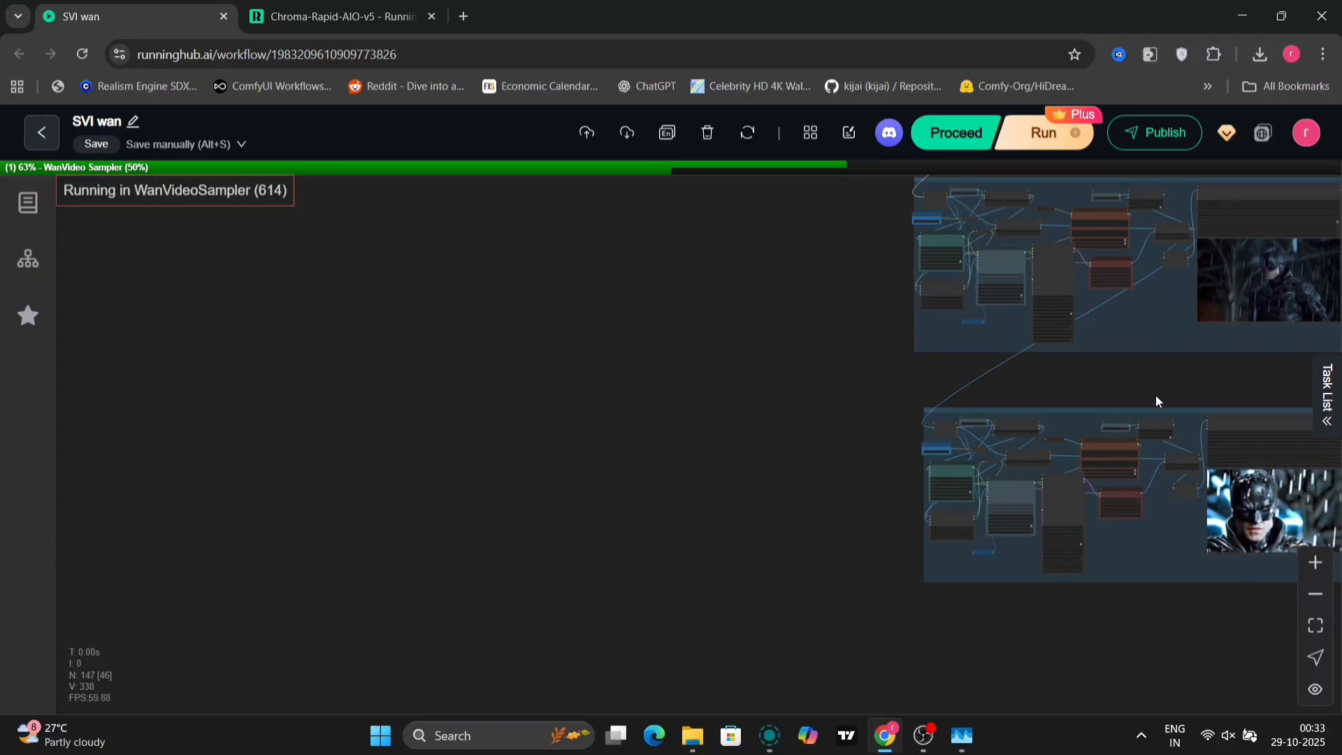
left_click_drag(1158, 384, 853, 672)
scroll(832, 602, "up", 10)
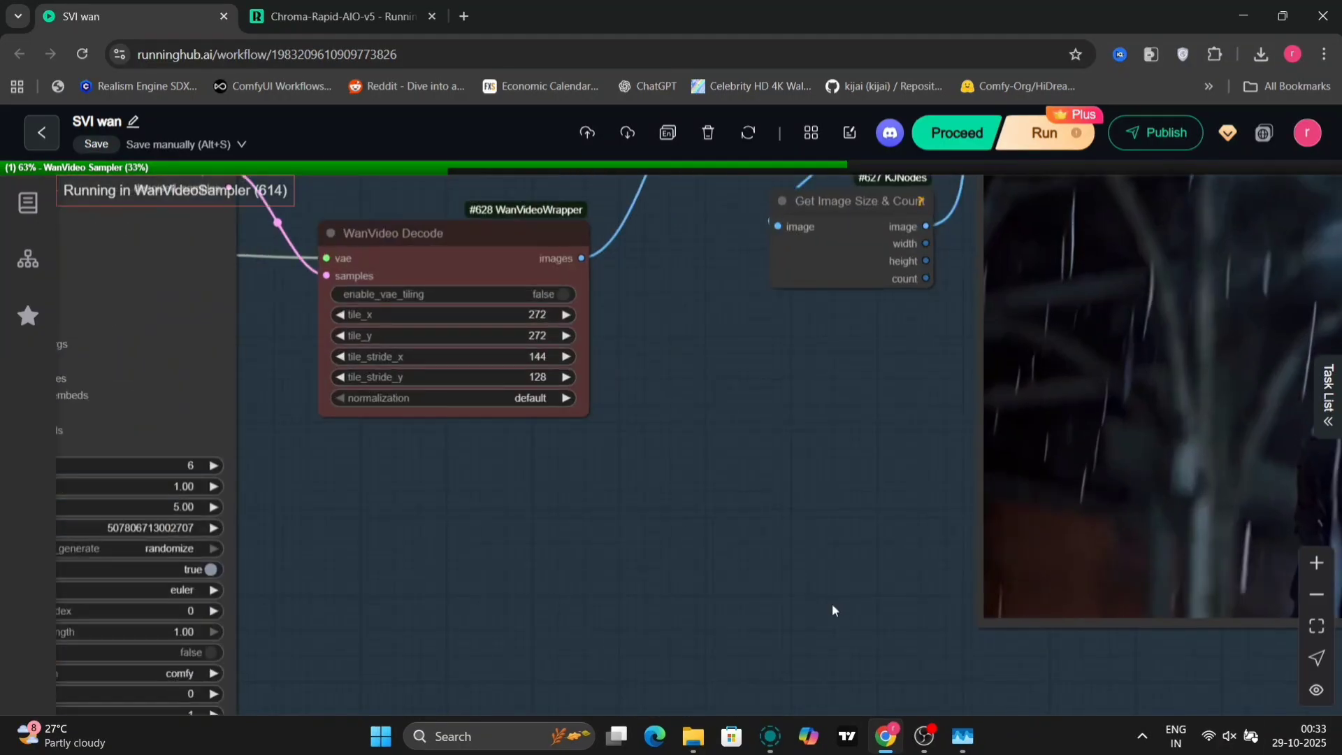
scroll(832, 602, "down", 5)
scroll(849, 374, "up", 2)
scroll(848, 374, "up", 2)
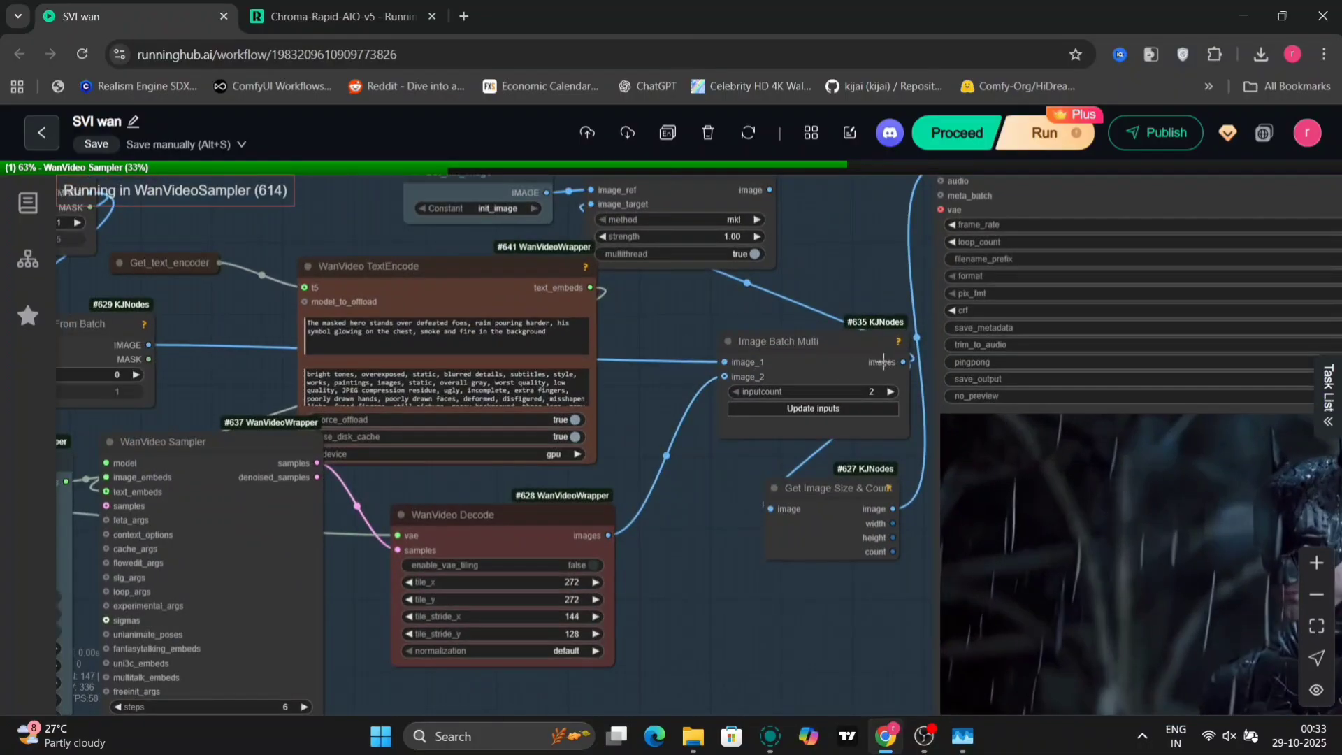
Step: Link the Image Batch Multi images output to the image input of Get Image Size & Count in the group directly below, and check the connection
scroll(899, 362, "down", 5)
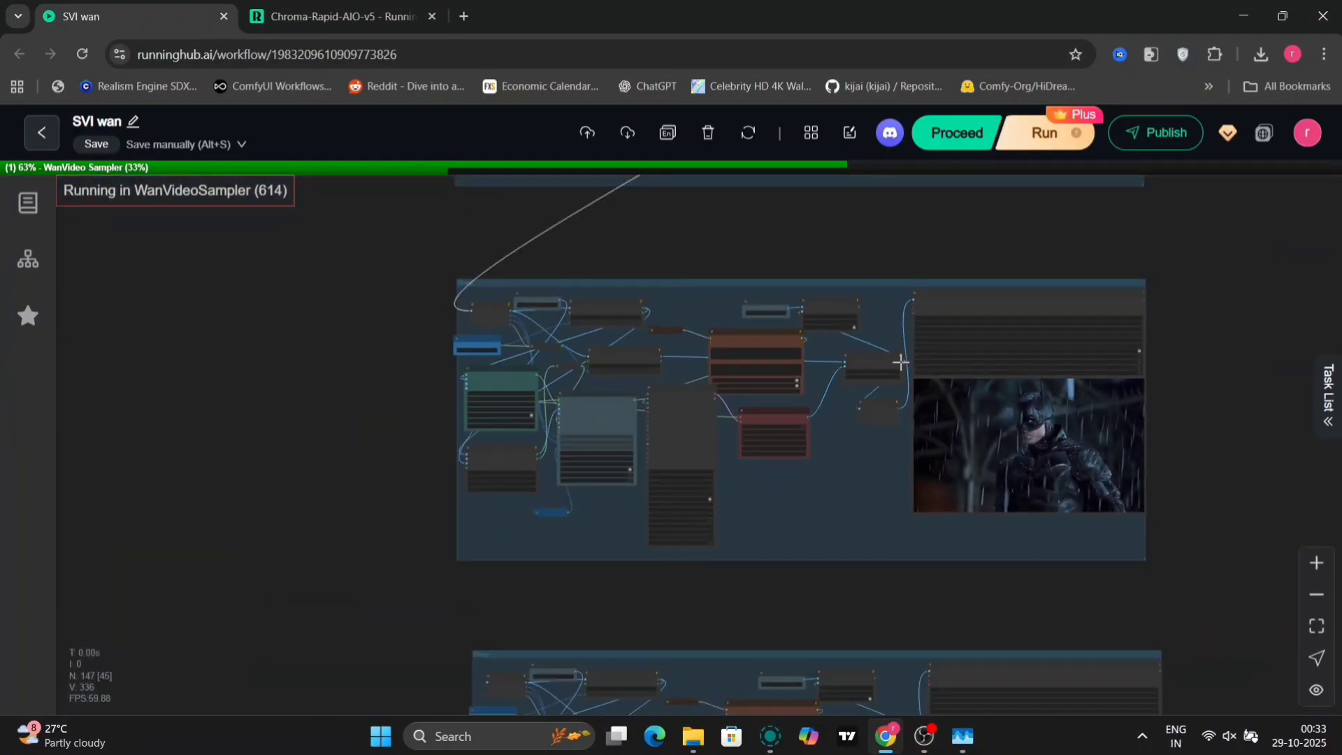
left_click_drag(900, 361, 495, 683)
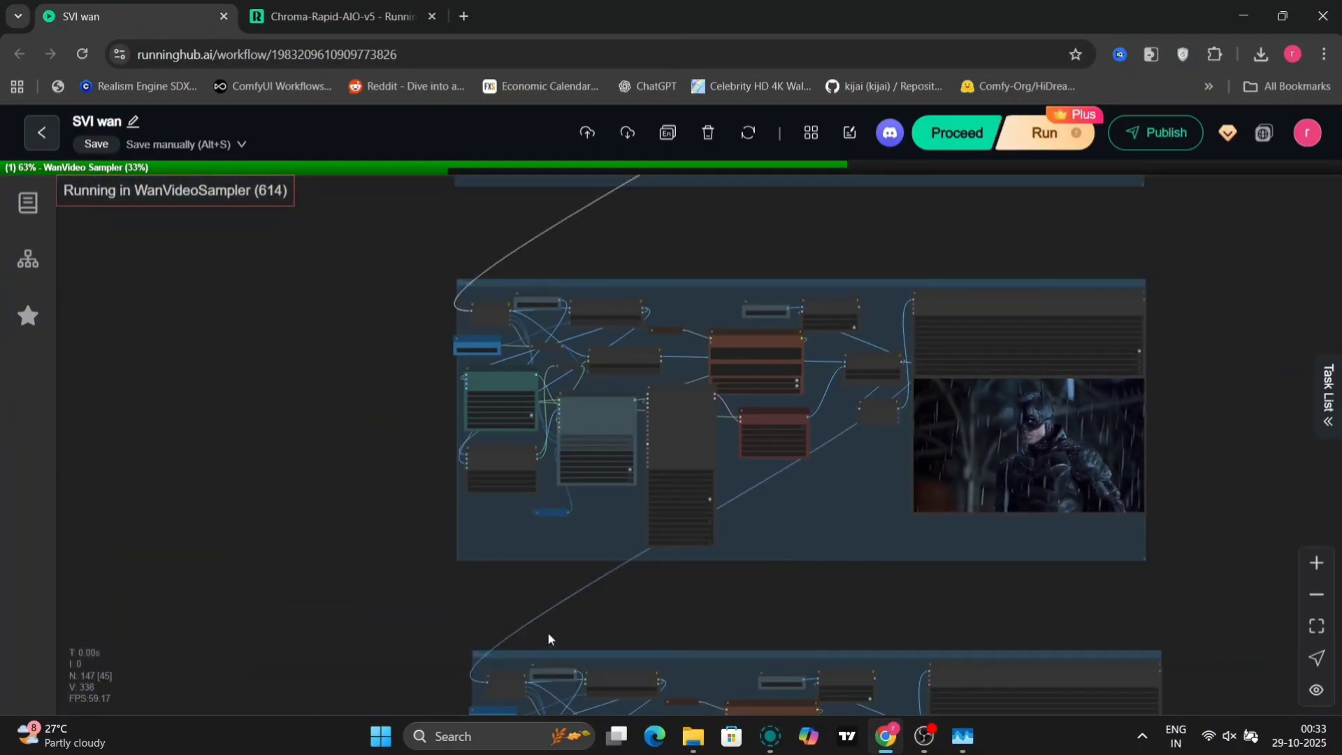
scroll(770, 399, "up", 5)
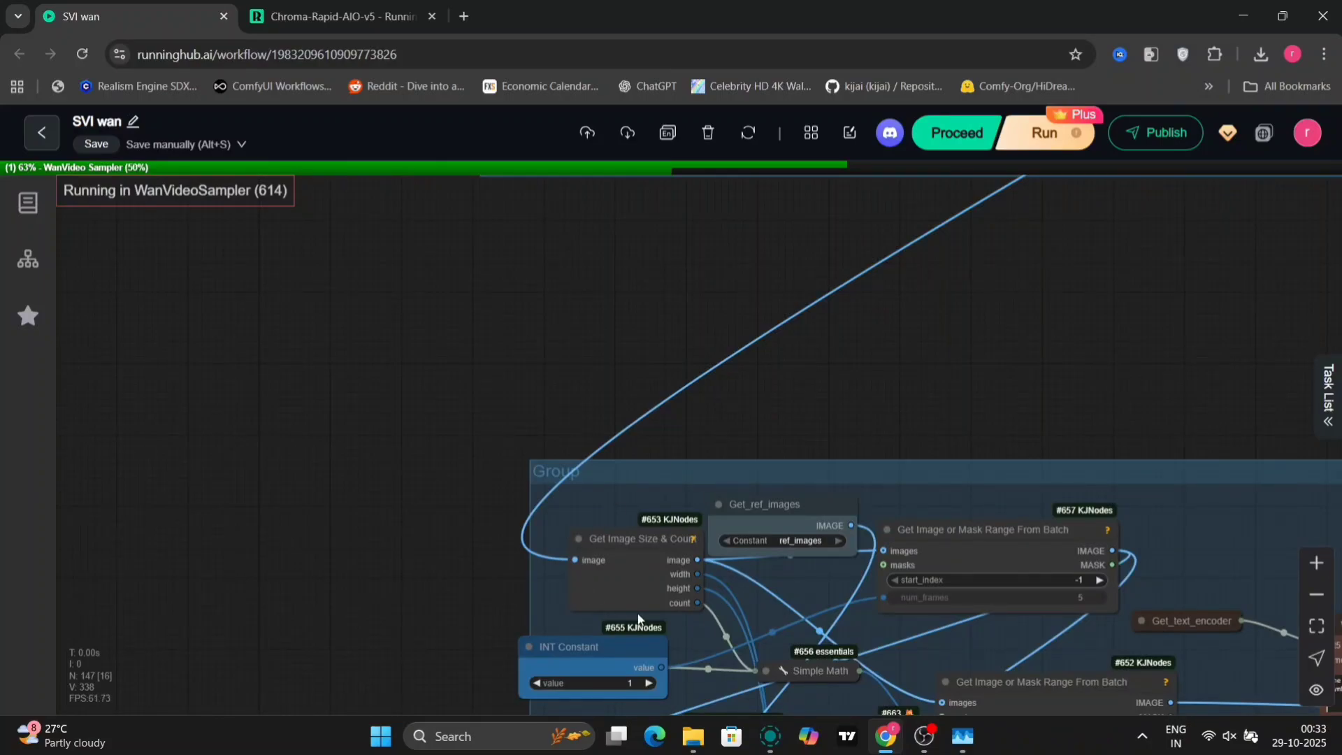
scroll(1022, 396, "down", 8)
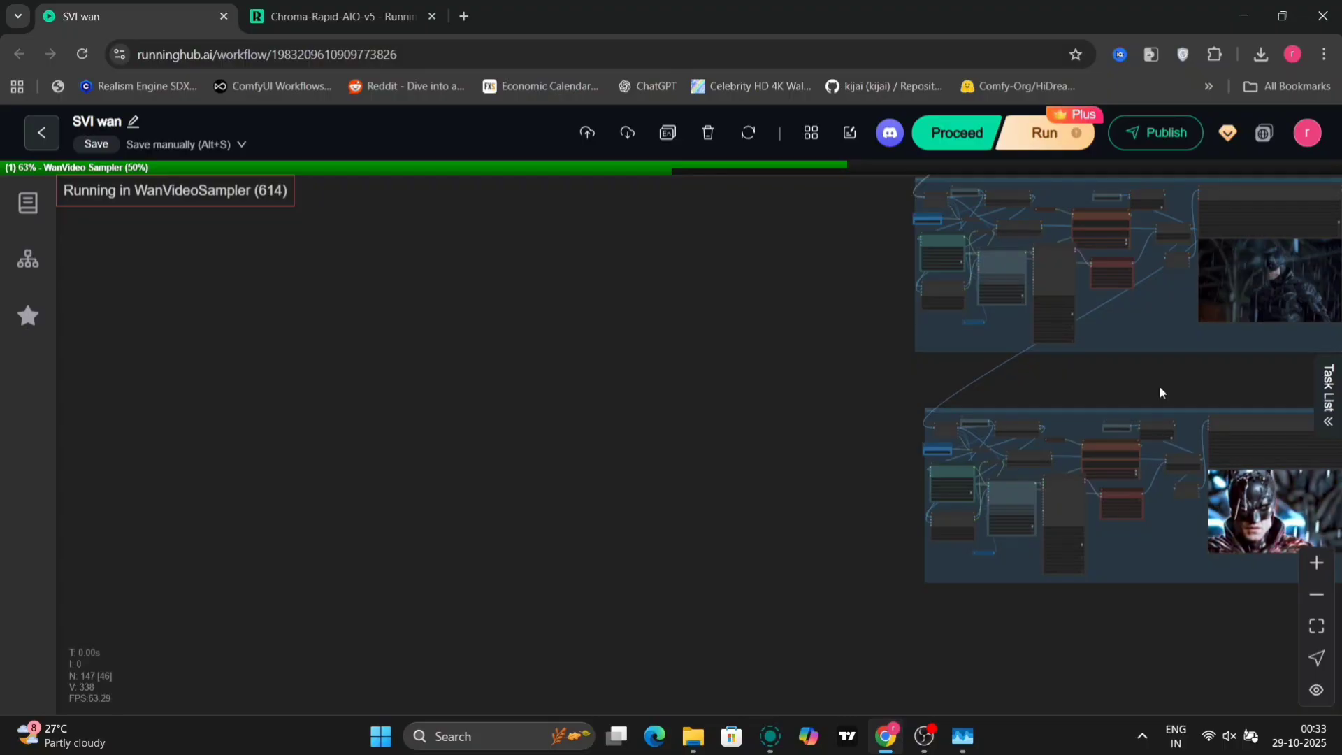
left_click_drag(1159, 384, 854, 673)
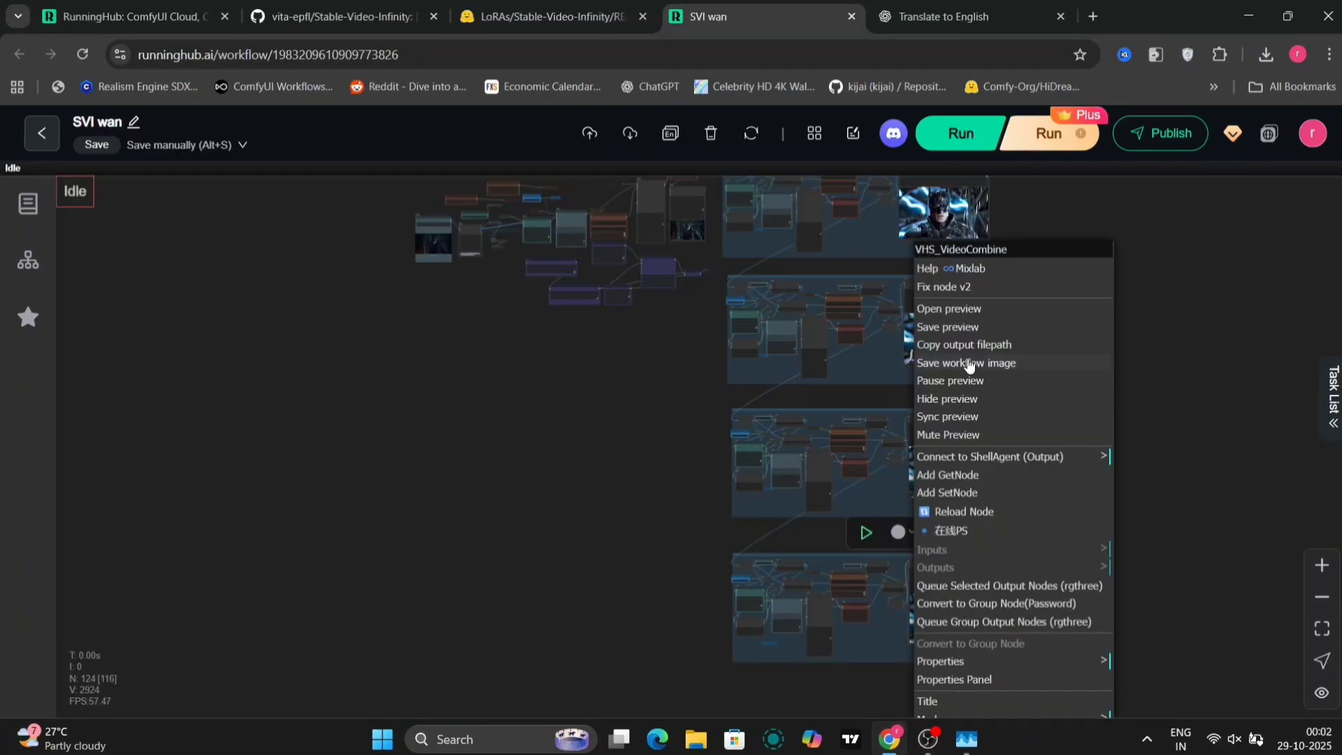
Step: Open the Video Combine node's generated video preview, pause it at 0:11 and 0:14 to examine the frames, and return to the extension groups
left_click(949, 309)
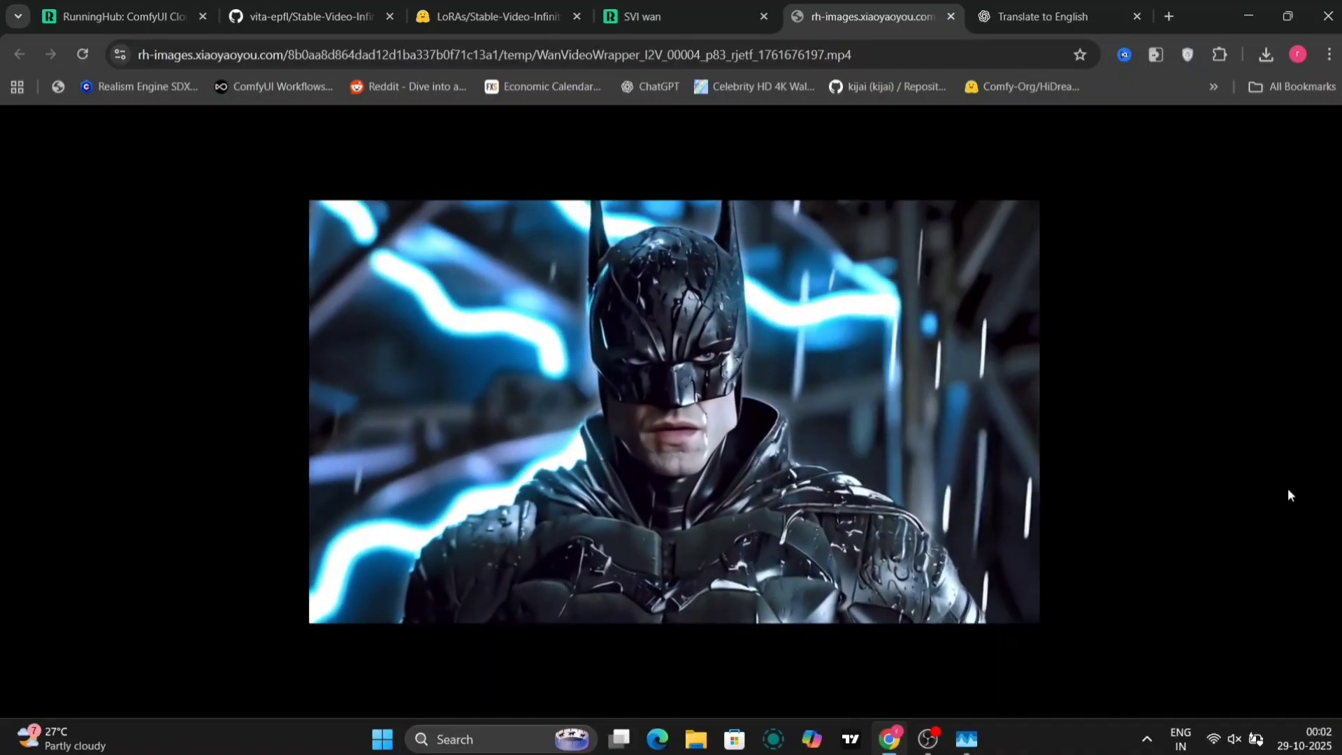
mouse_move(639, 376)
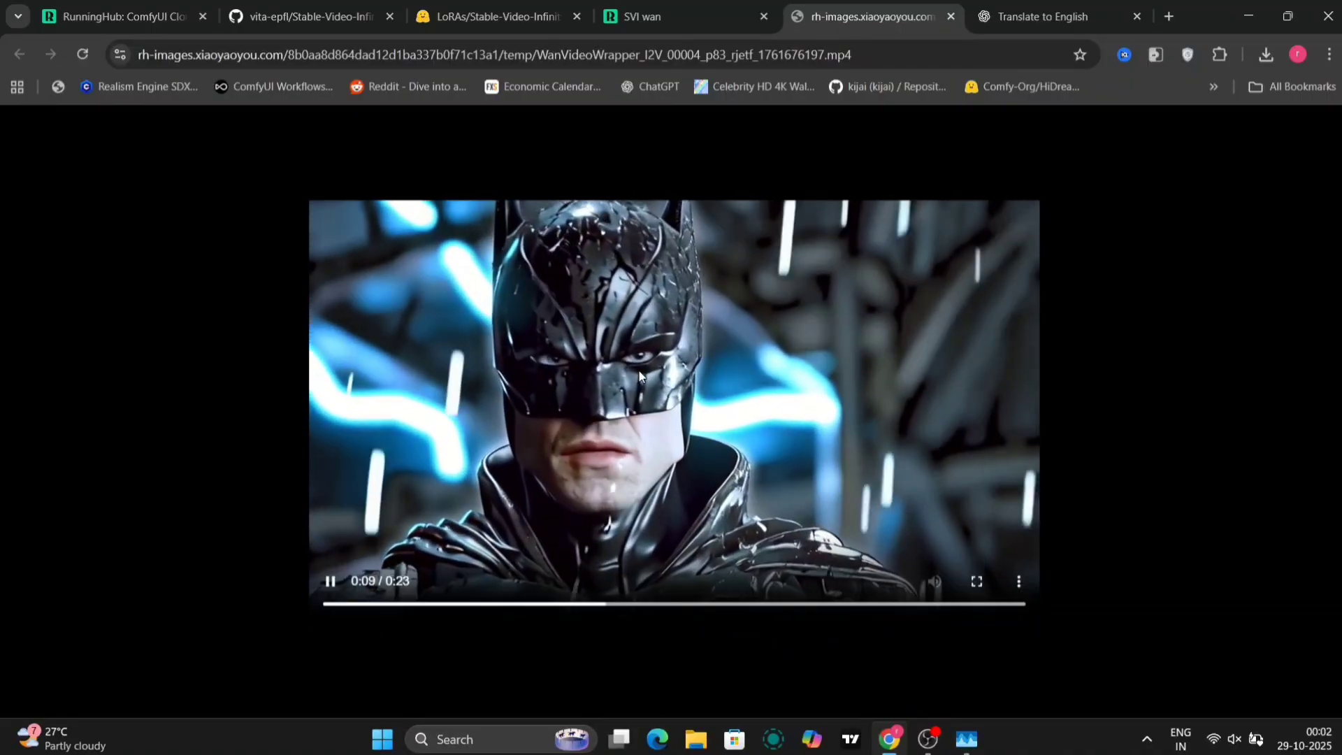
left_click(586, 420)
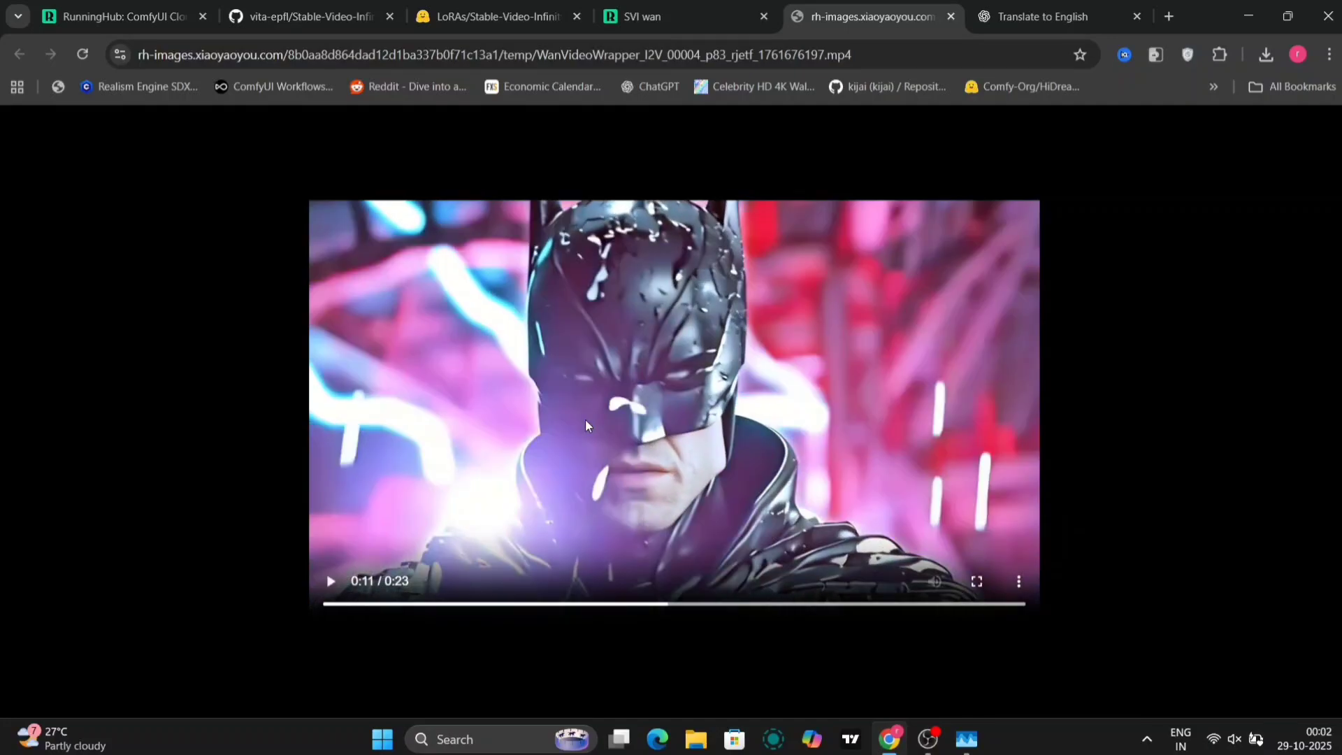
left_click(585, 420)
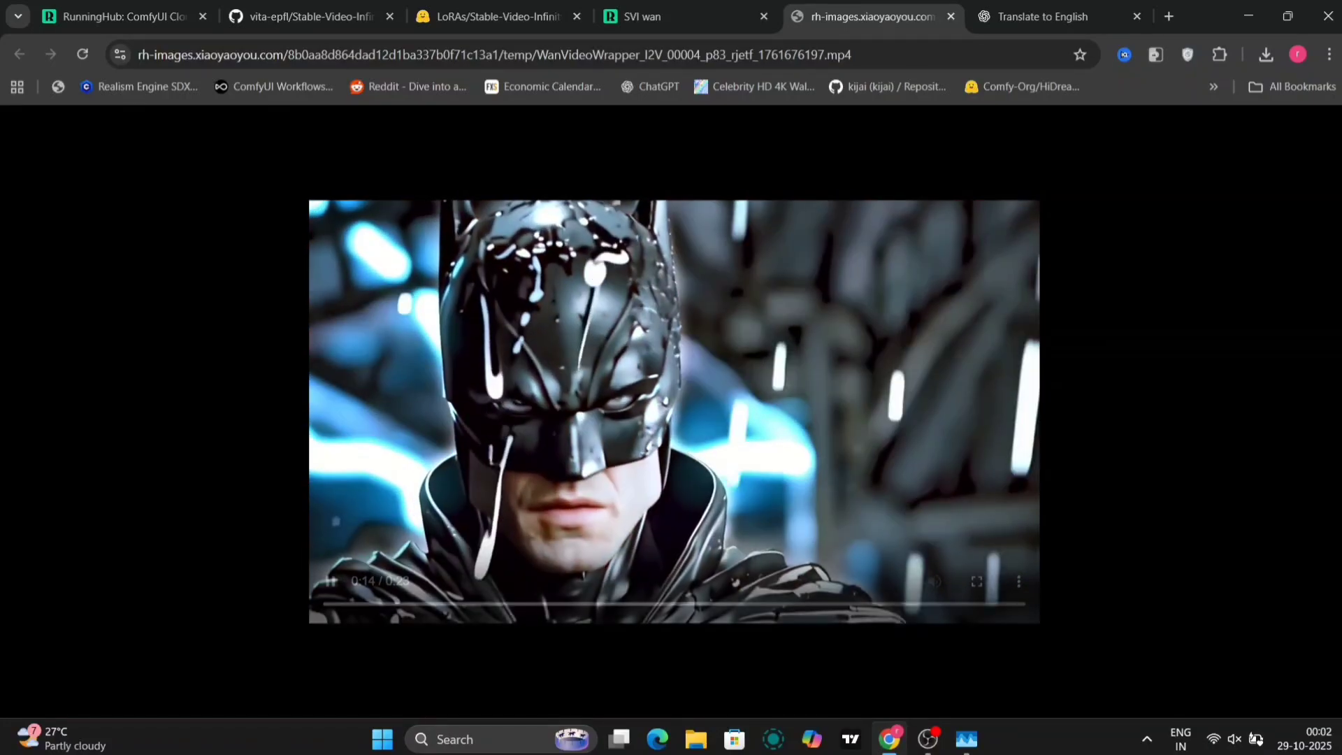
left_click(586, 419)
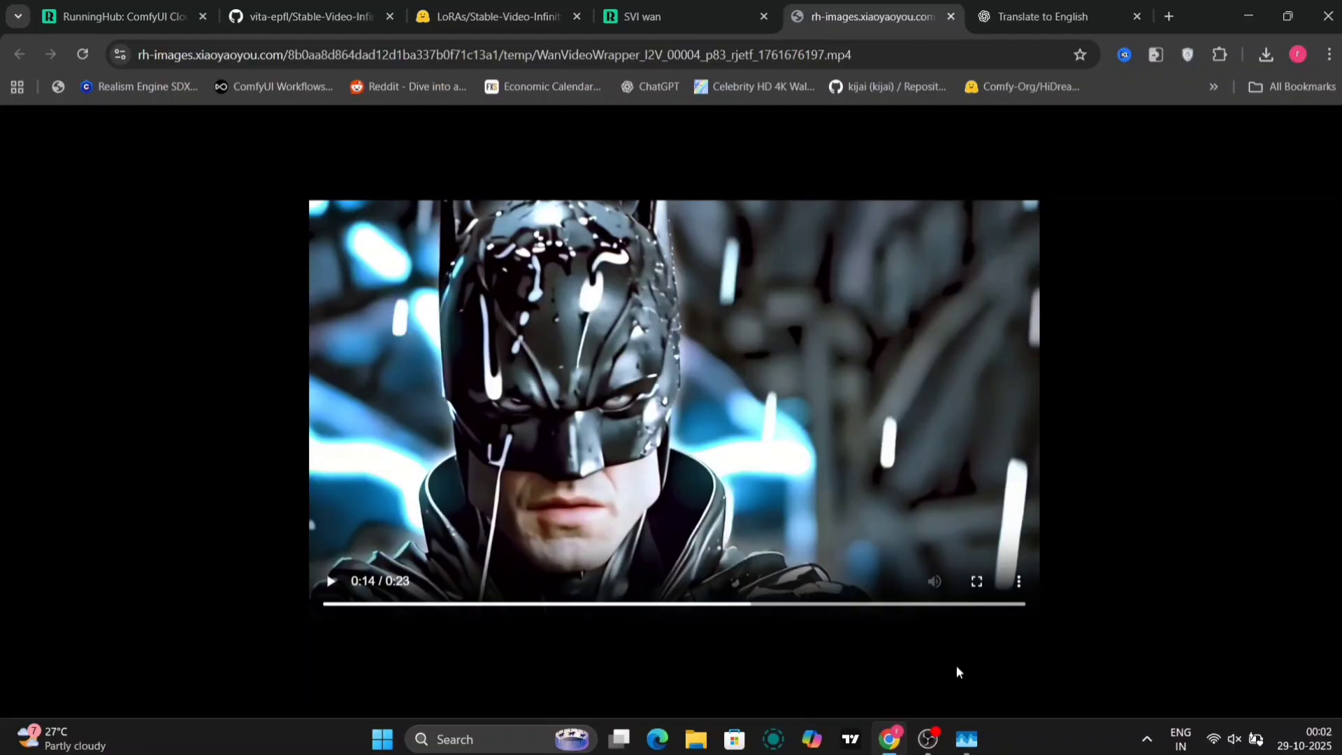
left_click(950, 16)
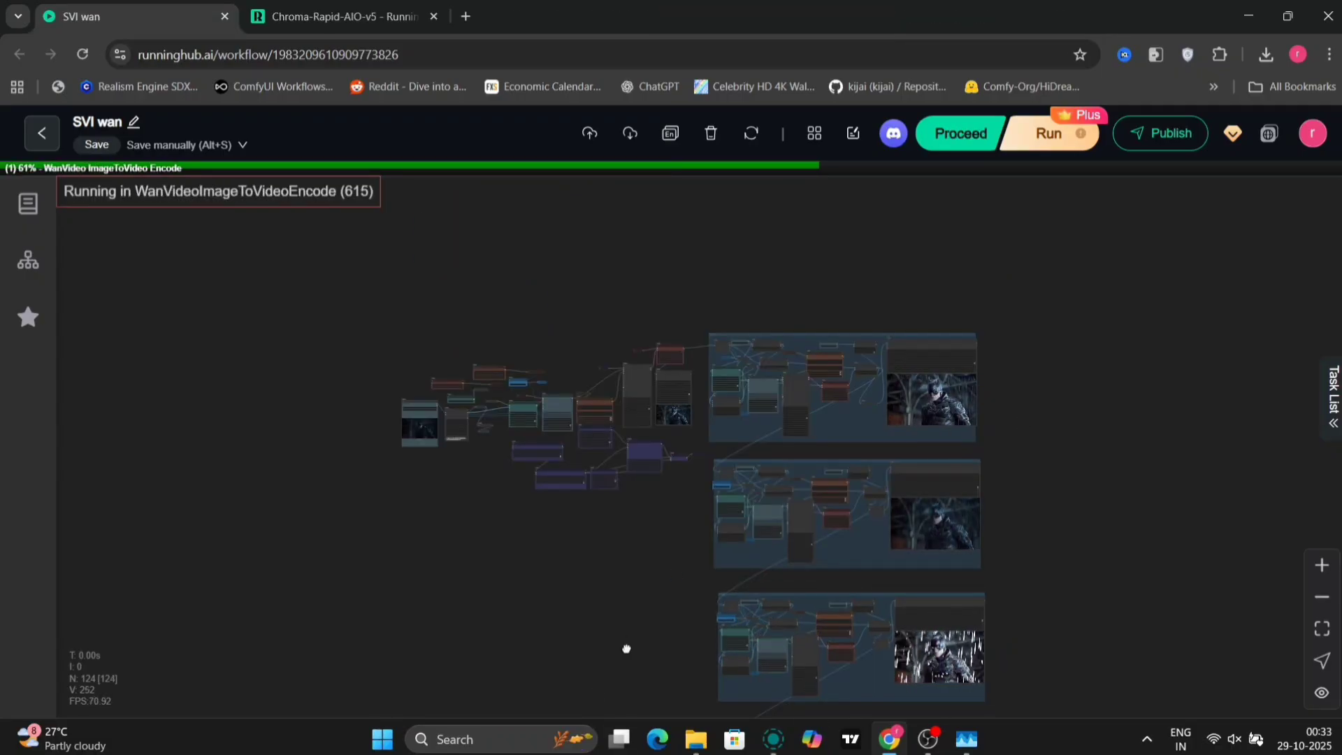
left_click_drag(625, 647, 531, 204)
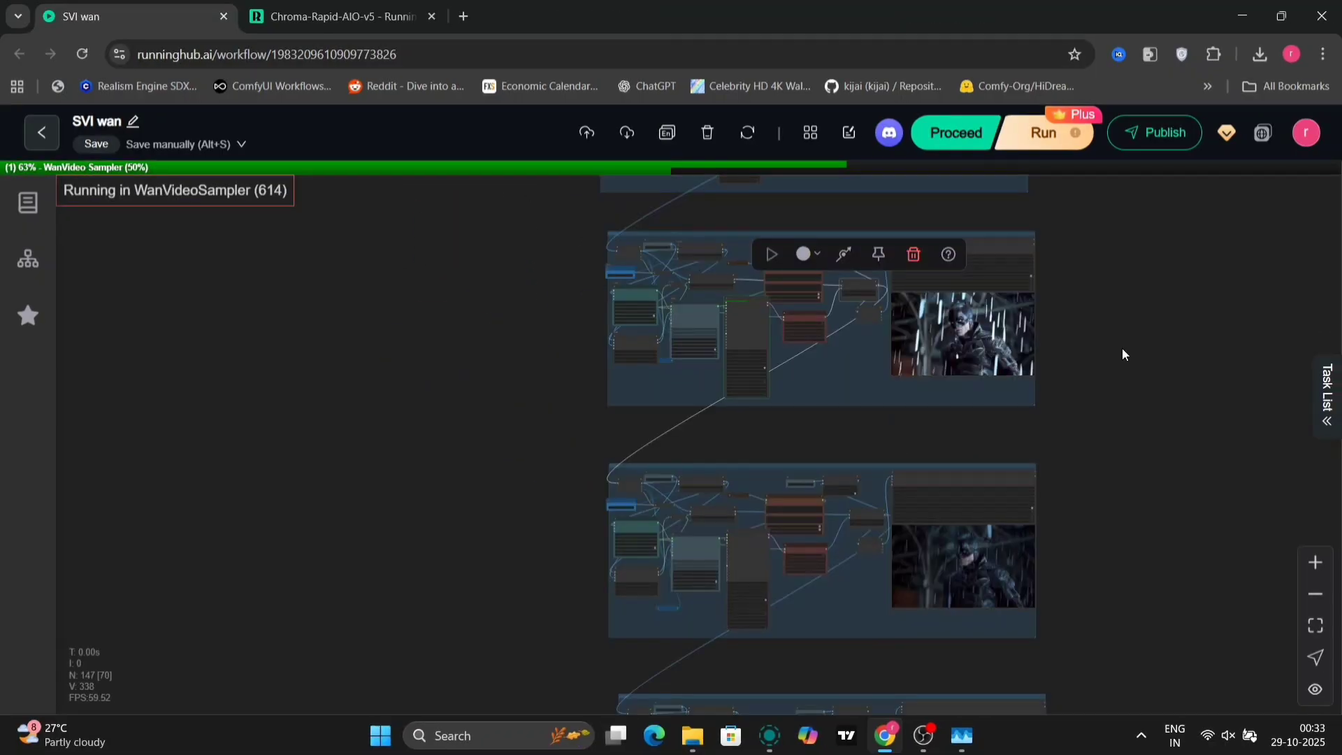